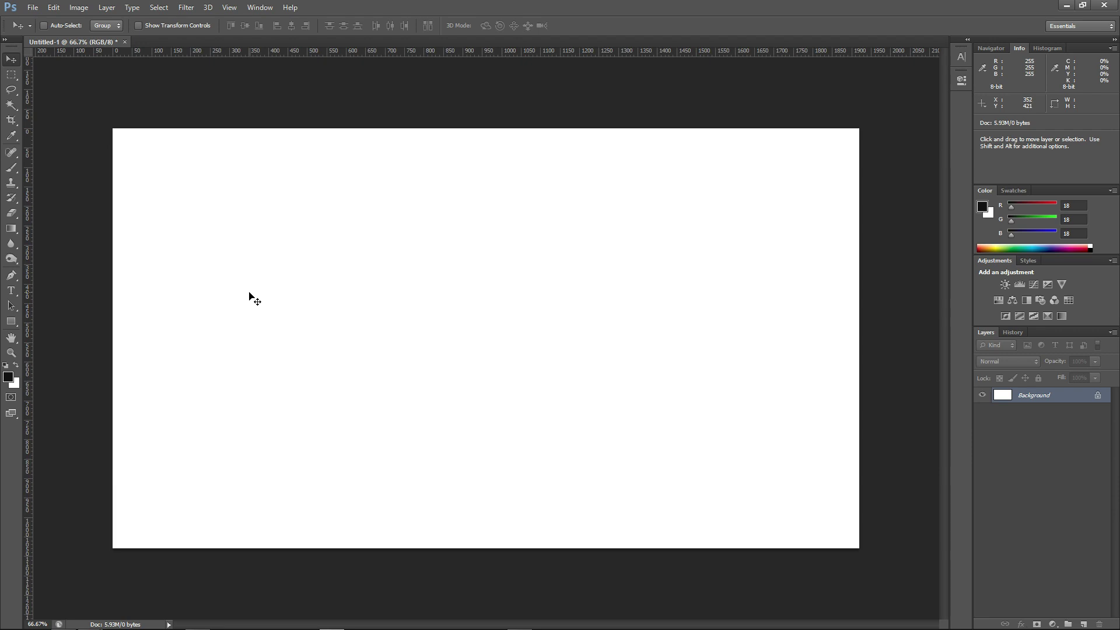
# - Type WOLVES as a new text layer and colour it black
pyautogui.click(11, 290)
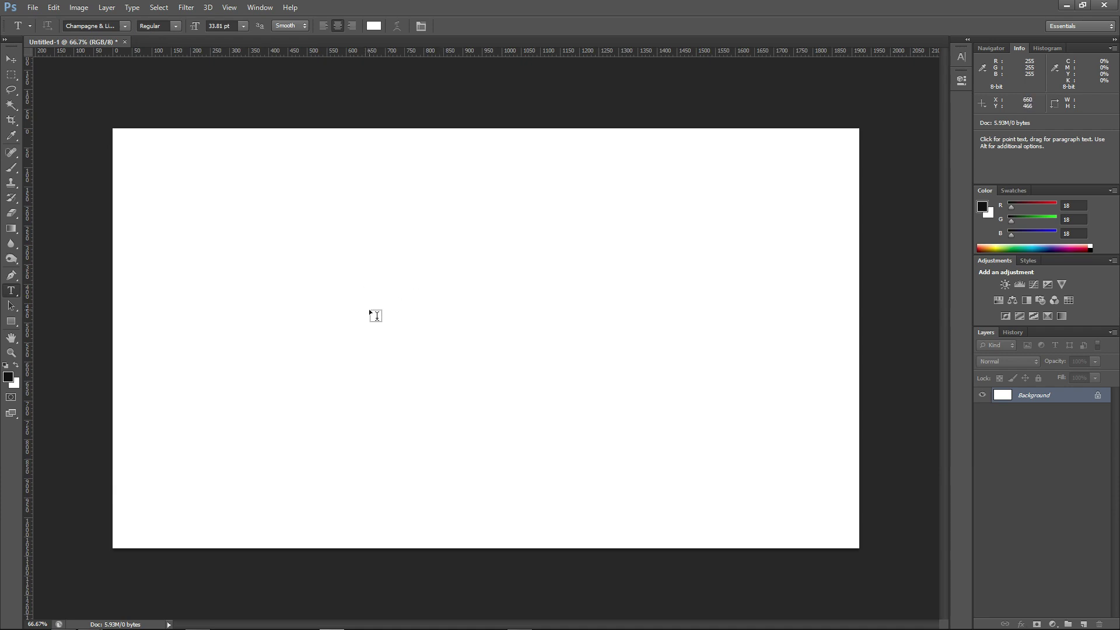
pyautogui.click(349, 282)
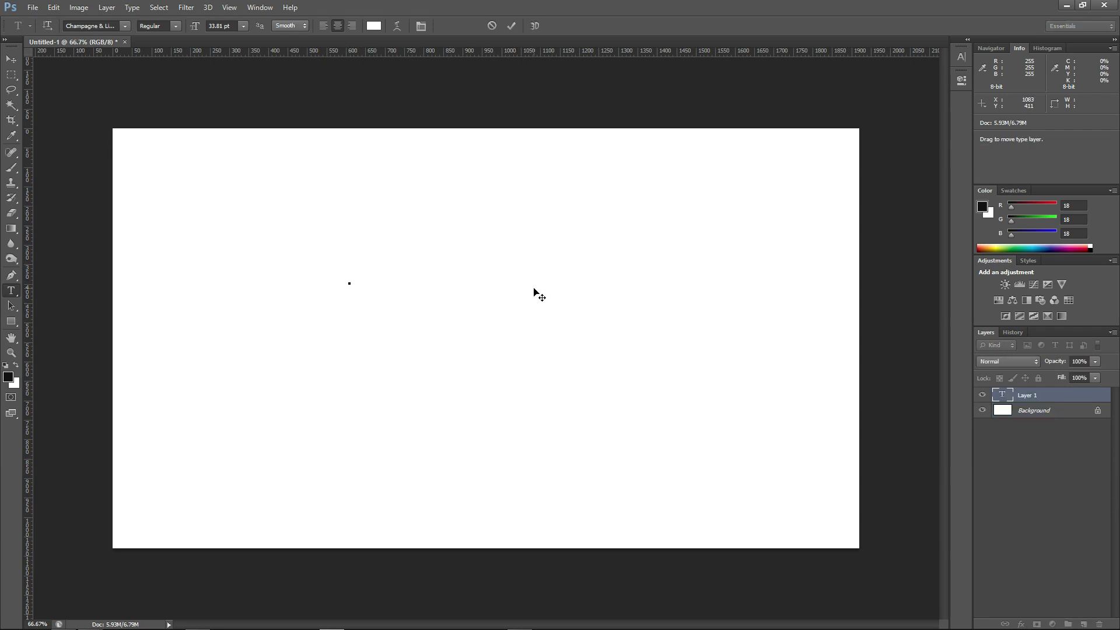
pyautogui.write('typography')
pyautogui.press('BackSpace')
pyautogui.press('BackSpace')
pyautogui.press('BackSpace')
pyautogui.press('BackSpace')
pyautogui.press('BackSpace')
pyautogui.press('BackSpace')
pyautogui.press('BackSpace')
pyautogui.press('BackSpace')
pyautogui.press('BackSpace')
pyautogui.press('BackSpace')
pyautogui.write('typeface')
pyautogui.hotkey('ctrl', 'a')
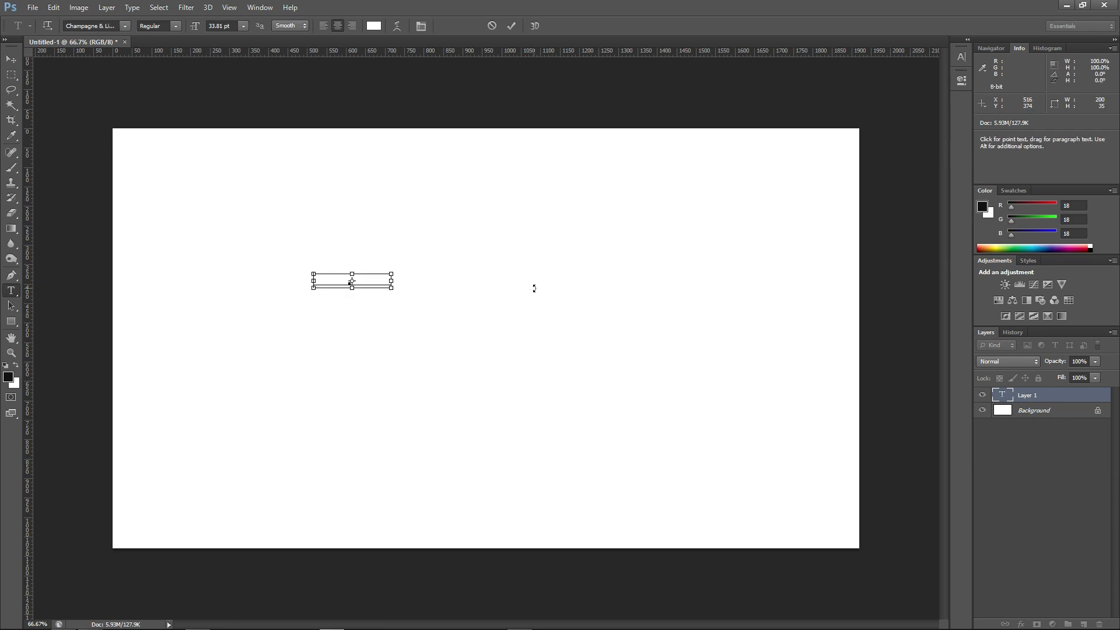
pyautogui.click(379, 27)
pyautogui.moveTo(805, 453); pyautogui.dragTo(760, 468)
pyautogui.click(1024, 313)
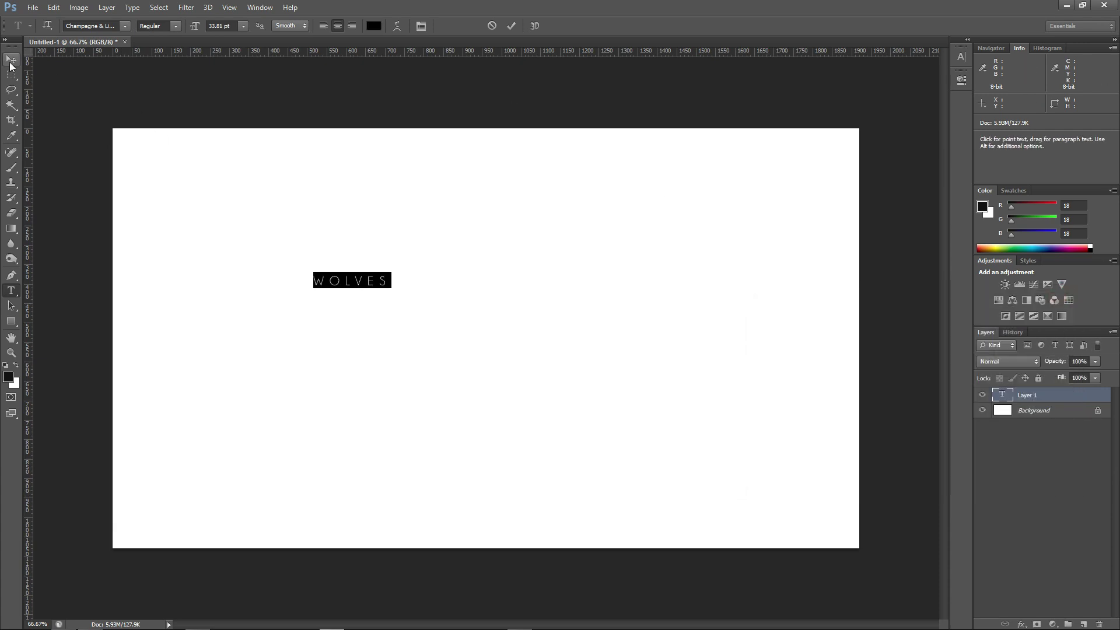
pyautogui.click(10, 61)
# - Scale WOLVES up to about 475% and move it toward the canvas centre
pyautogui.hotkey('ctrl', 't')
pyautogui.moveTo(391, 289); pyautogui.dragTo(668, 420)
pyautogui.moveTo(577, 312); pyautogui.dragTo(560, 333)
# - Apply the resize and change the WOLVES font to Bebas
pyautogui.press('Return')
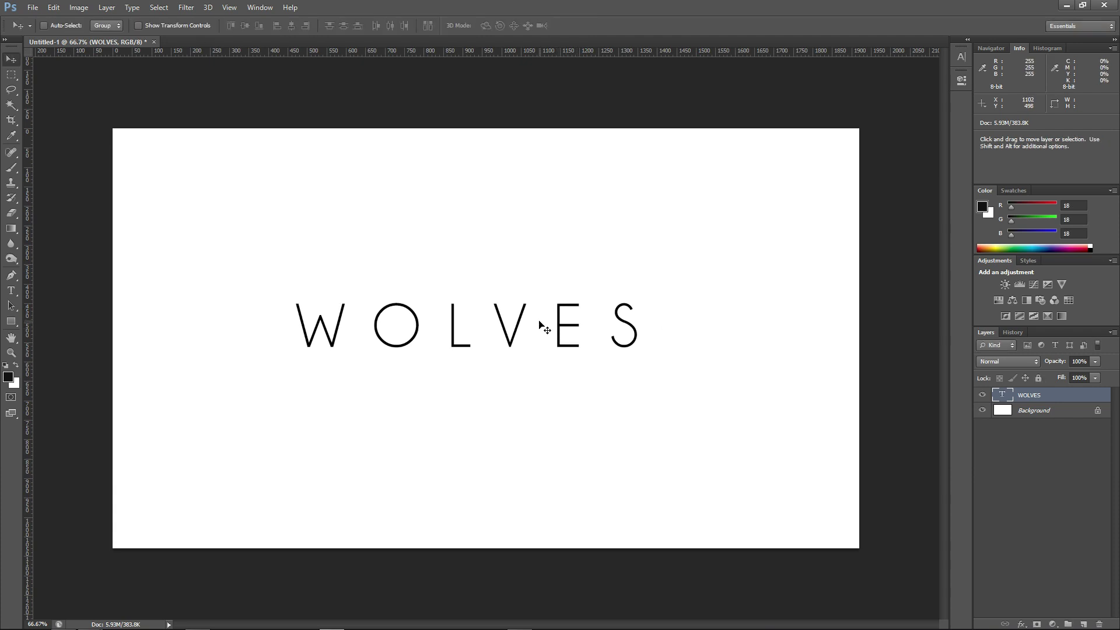
pyautogui.press('t')
pyautogui.click(542, 327)
pyautogui.hotkey('ctrl', 'a')
pyautogui.click(125, 26)
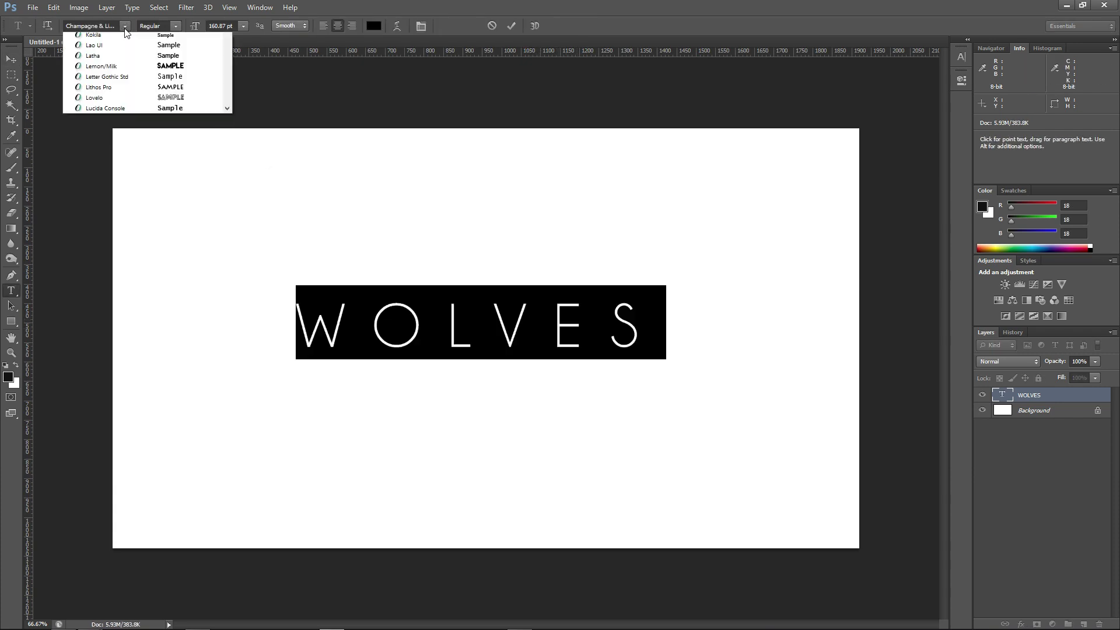
pyautogui.moveTo(225, 83)
pyautogui.mouseDown()
pyautogui.moveTo(231, 301)
pyautogui.moveTo(242, 210)
pyautogui.moveTo(228, 53)
pyautogui.mouseUp()
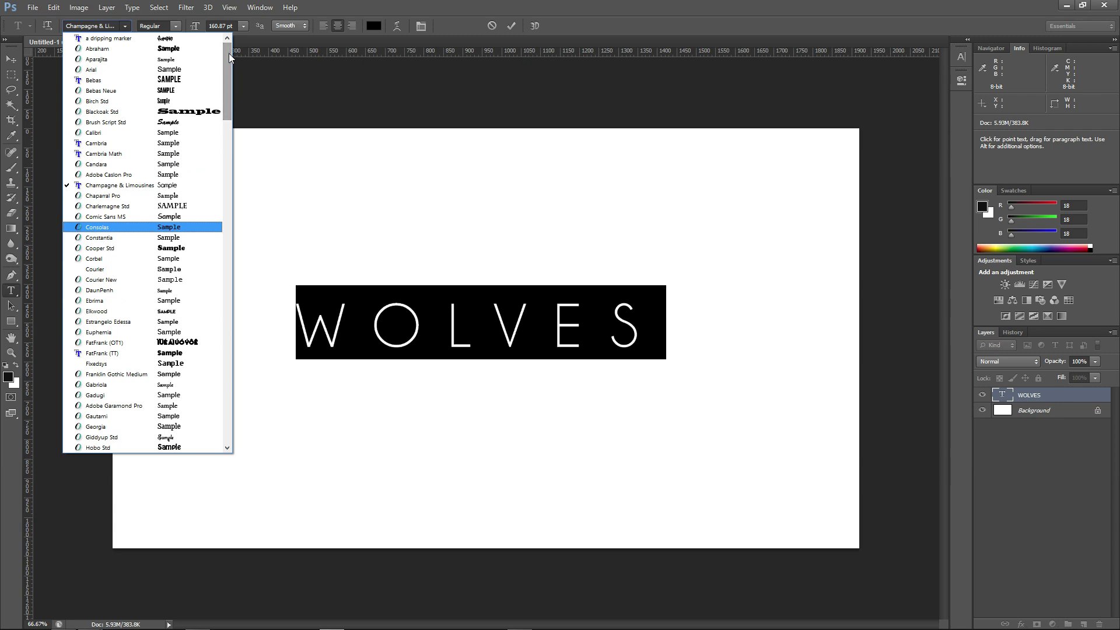
pyautogui.click(197, 82)
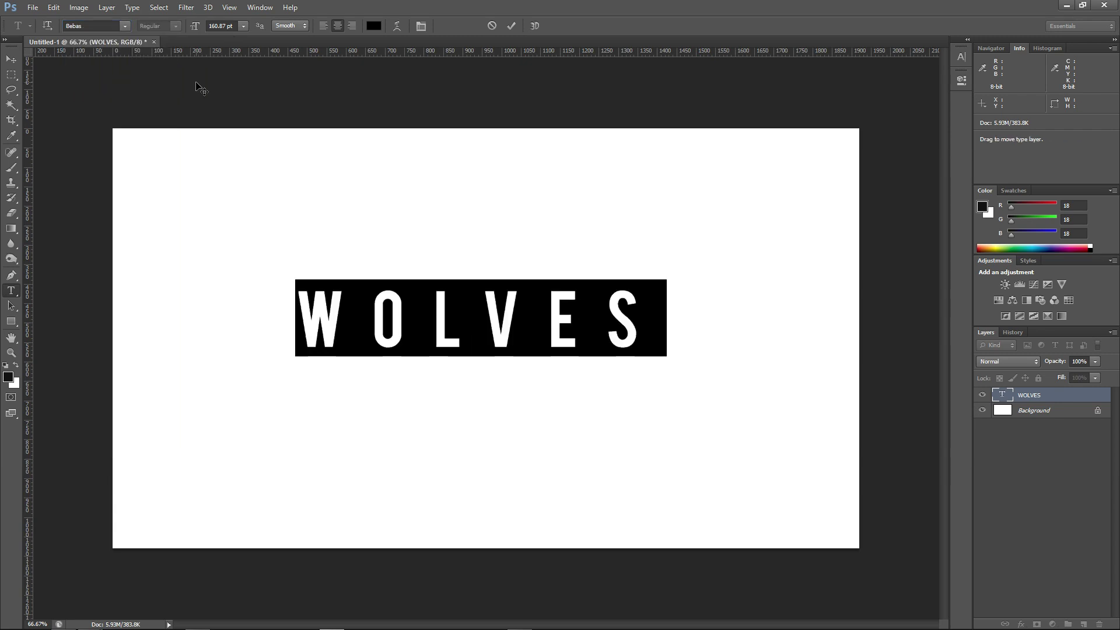
# - Set the letter tracking to 0 in the Character panel
pyautogui.click(961, 56)
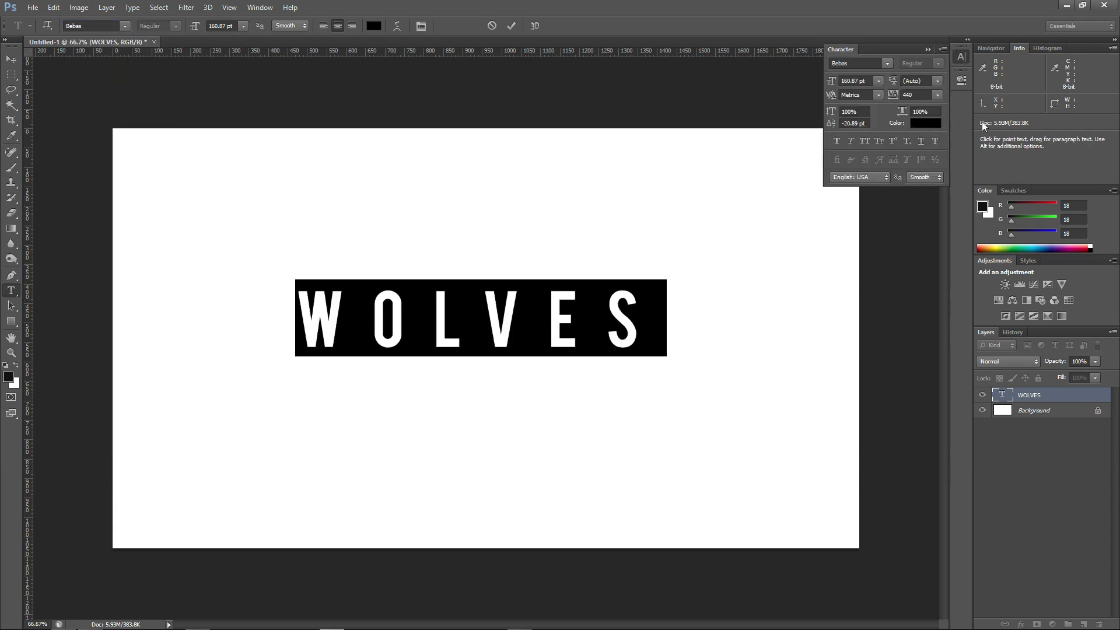
pyautogui.click(923, 94)
pyautogui.write('0')
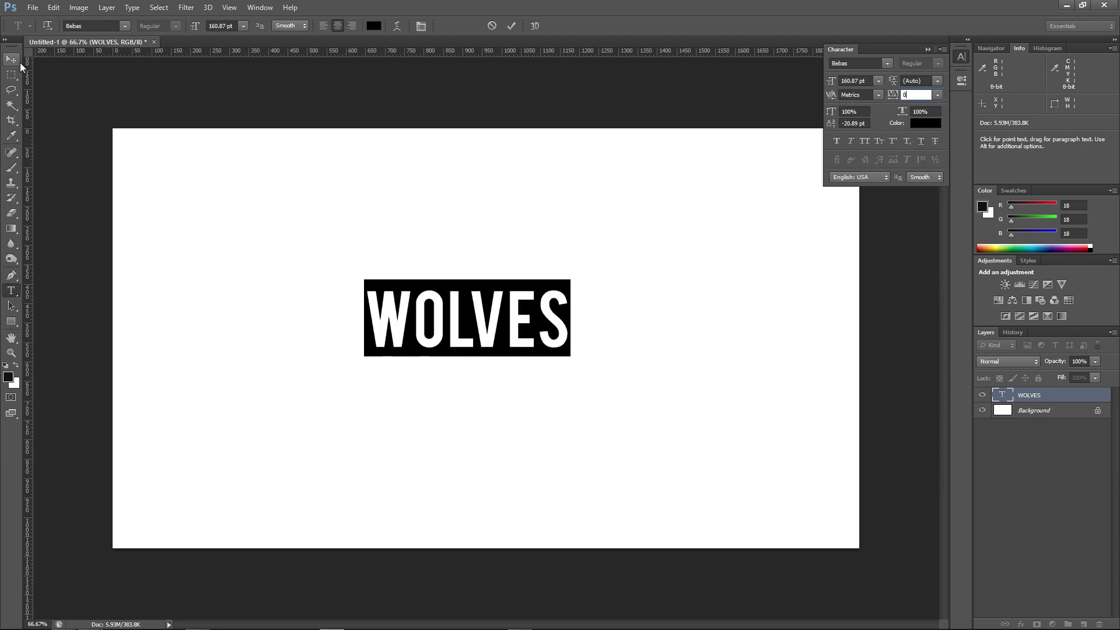
pyautogui.click(512, 26)
# - Enlarge WOLVES to about 147% from its centre
pyautogui.hotkey('ctrl', 't')
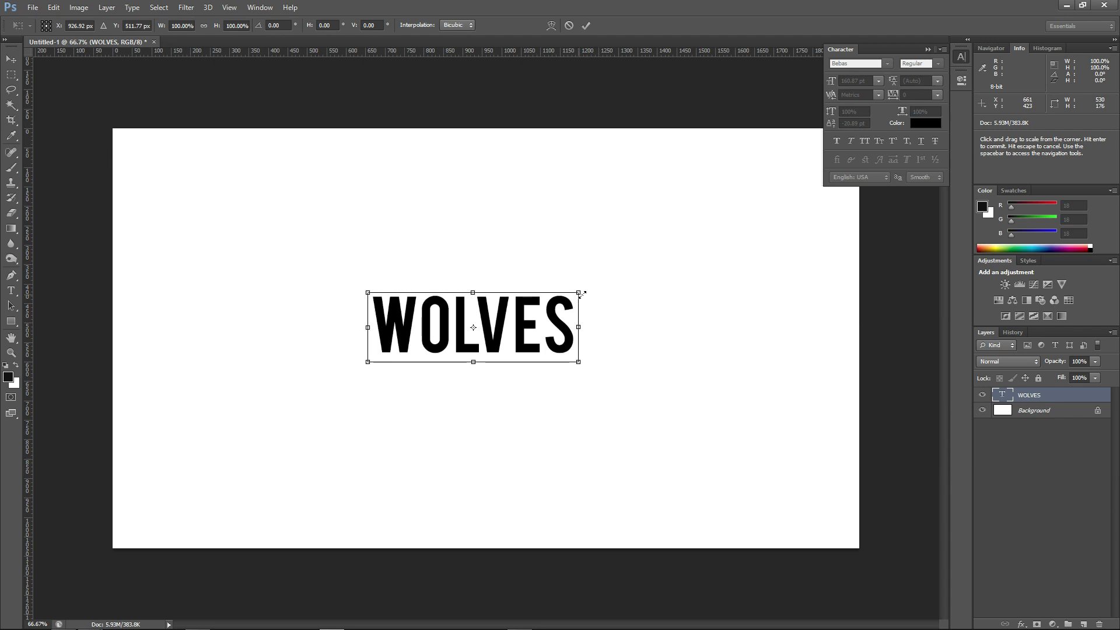
pyautogui.moveTo(576, 293); pyautogui.dragTo(603, 313)
pyautogui.press('Return')
# - Tighten the kerning between W–O and between E–S
pyautogui.press('t')
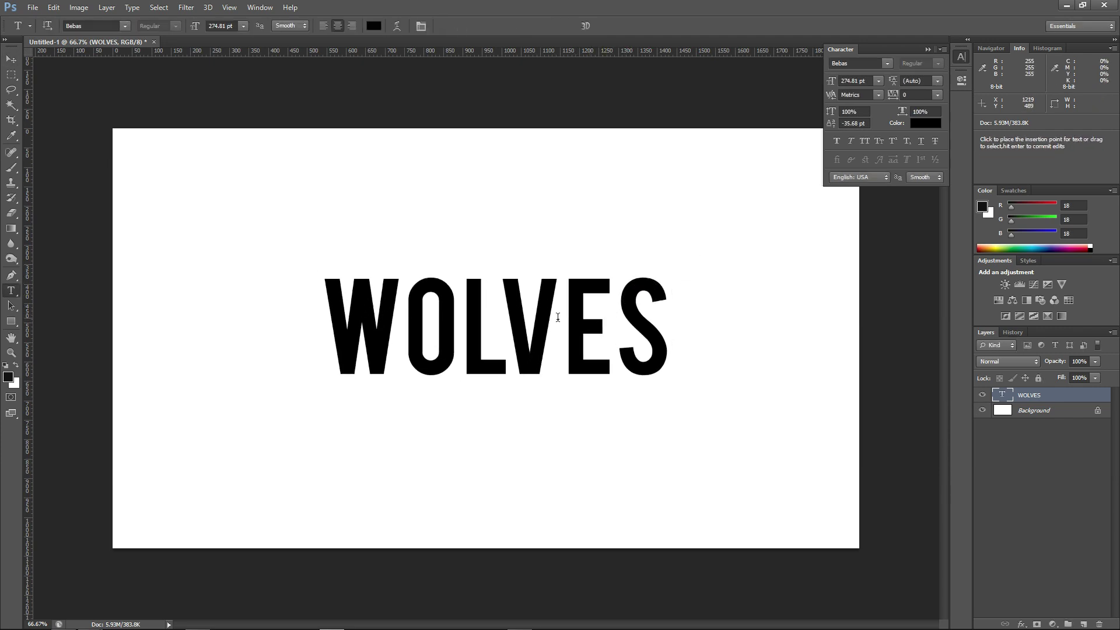
pyautogui.click(420, 347)
pyautogui.hotkey('alt', 'Left')
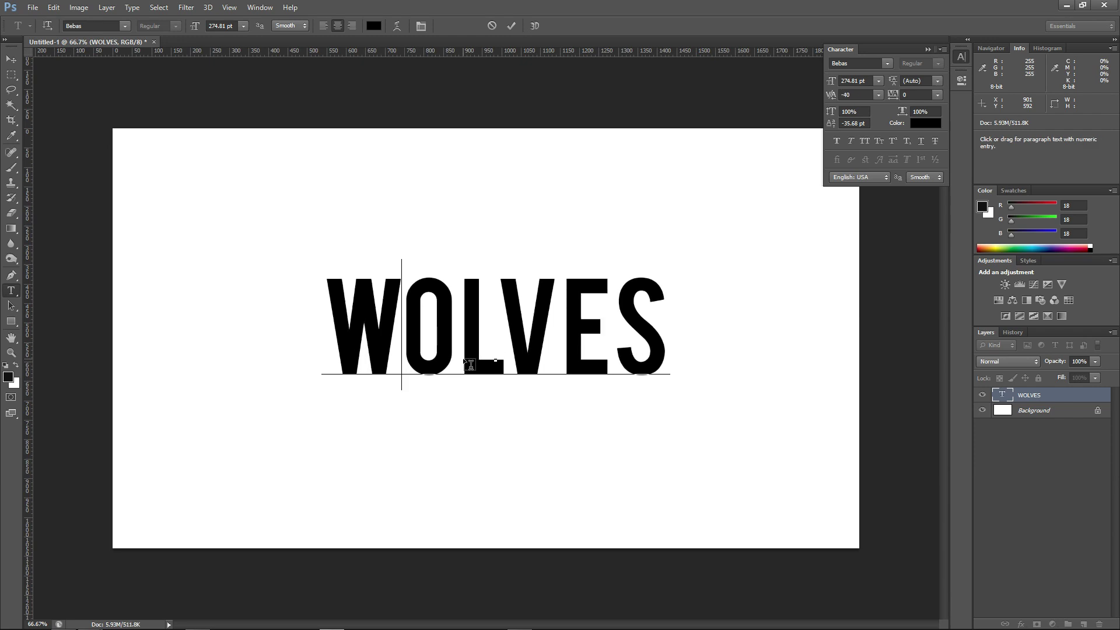
pyautogui.press('Right')
pyautogui.press('Right')
pyautogui.press('Right')
pyautogui.press('Right')
pyautogui.hotkey('alt', 'Left')
pyautogui.press('Left')
pyautogui.press('Left')
pyautogui.press('Left')
pyautogui.press('Left')
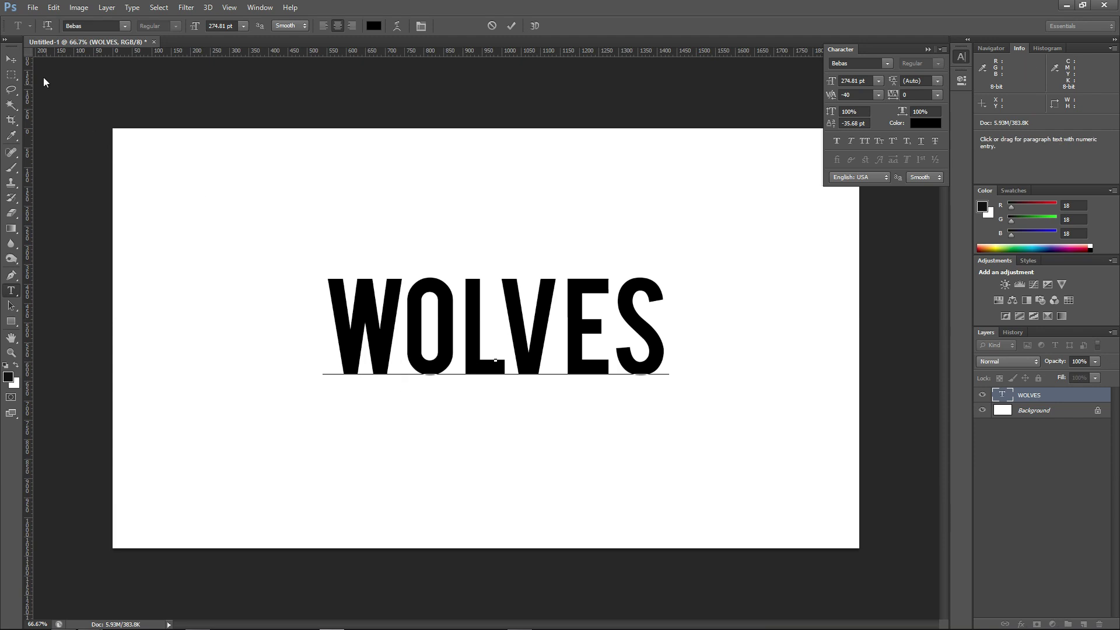
# - Commit the spacing edits and nudge WOLVES slightly up and to the right
pyautogui.click(11, 59)
pyautogui.moveTo(577, 342)
pyautogui.mouseDown()
pyautogui.moveTo(562, 317)
pyautogui.moveTo(579, 336)
pyautogui.moveTo(571, 340)
pyautogui.mouseUp()
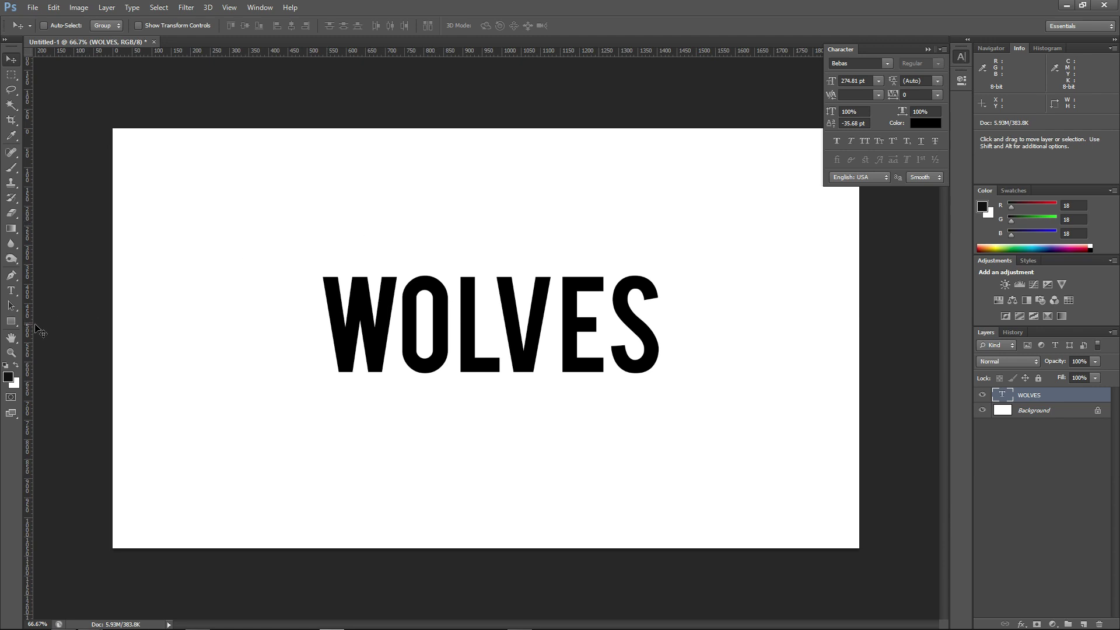
pyautogui.click(11, 324)
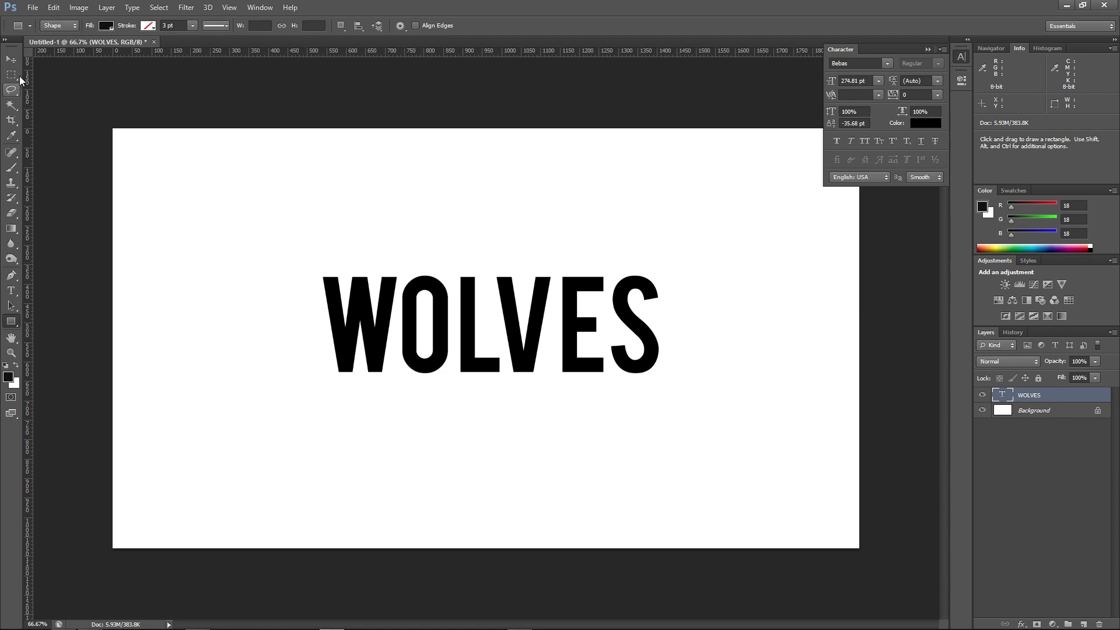
pyautogui.click(11, 59)
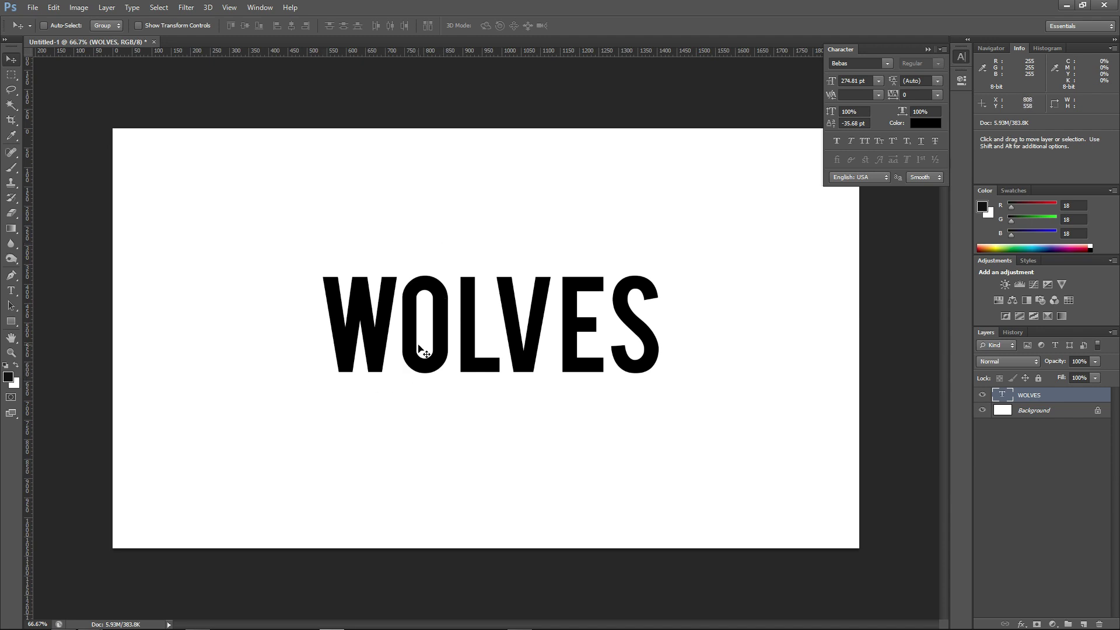
# - Rasterize the WOLVES type layer and marquee-select the W and left half of the O
pyautogui.rightClick(1026, 400)
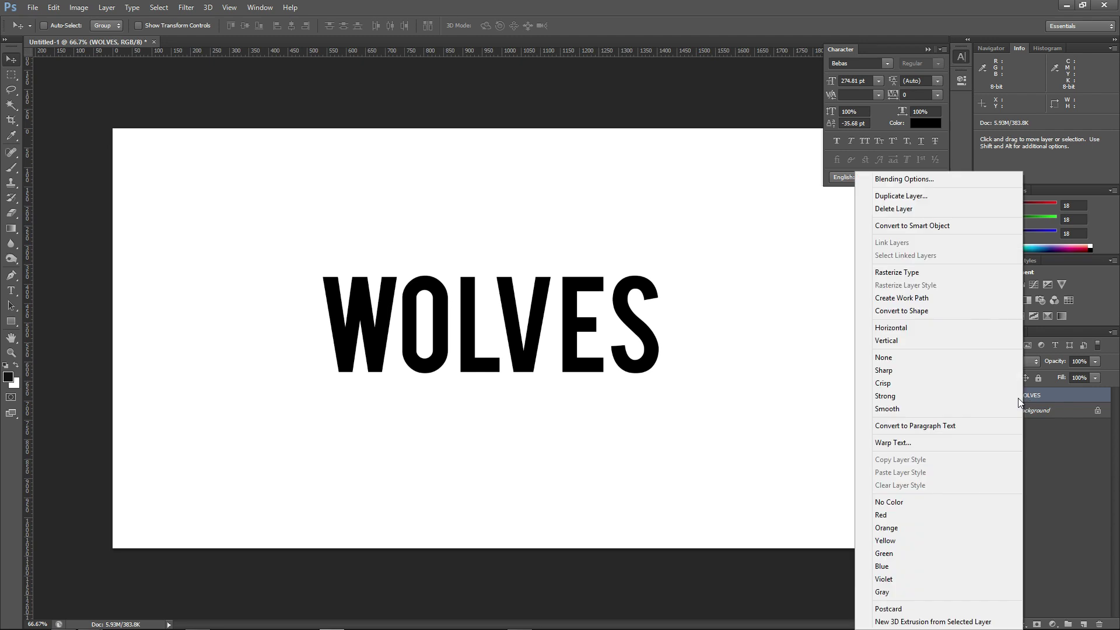
pyautogui.click(916, 277)
pyautogui.press('m')
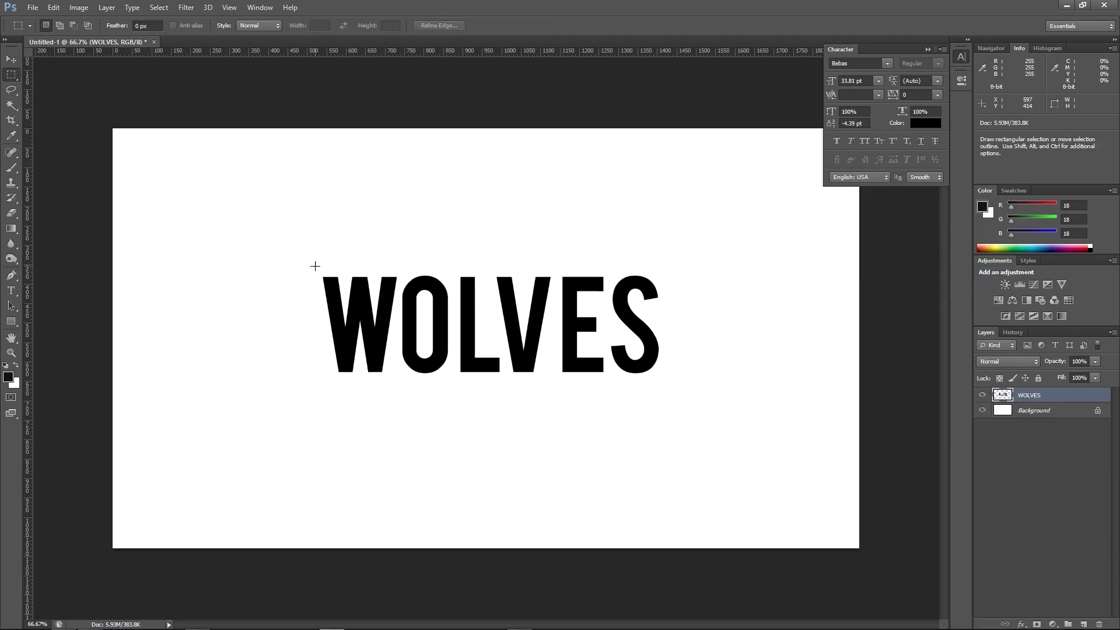
pyautogui.moveTo(299, 241); pyautogui.dragTo(425, 447)
# - Check the Edit menu without changes, then switch to the Move tool
pyautogui.click(54, 7)
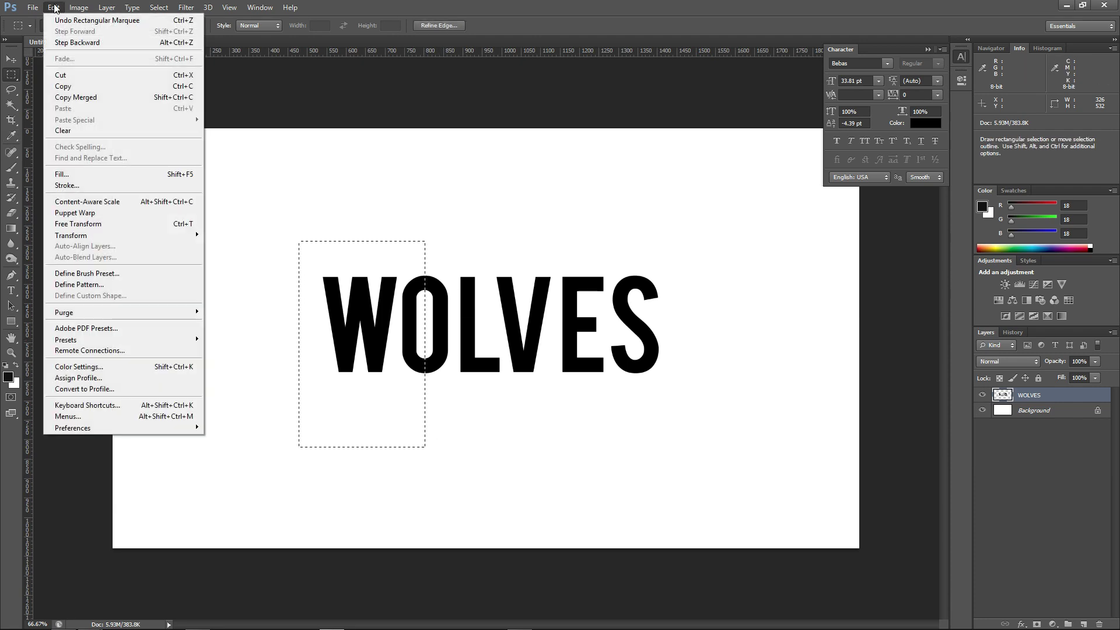
pyautogui.click(56, 8)
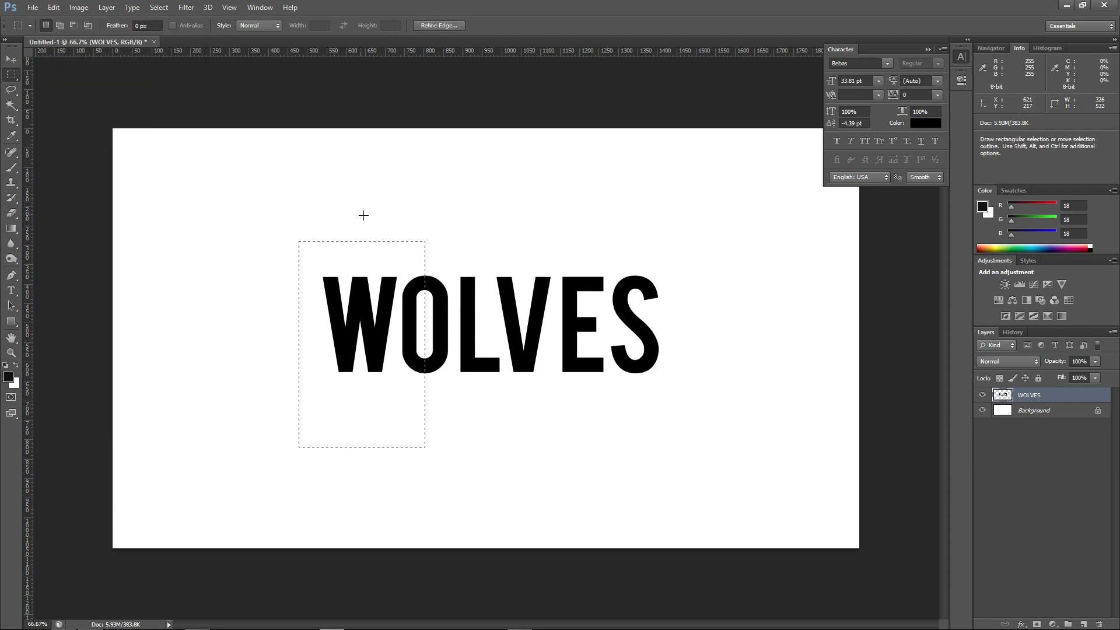
pyautogui.press('ctrl')
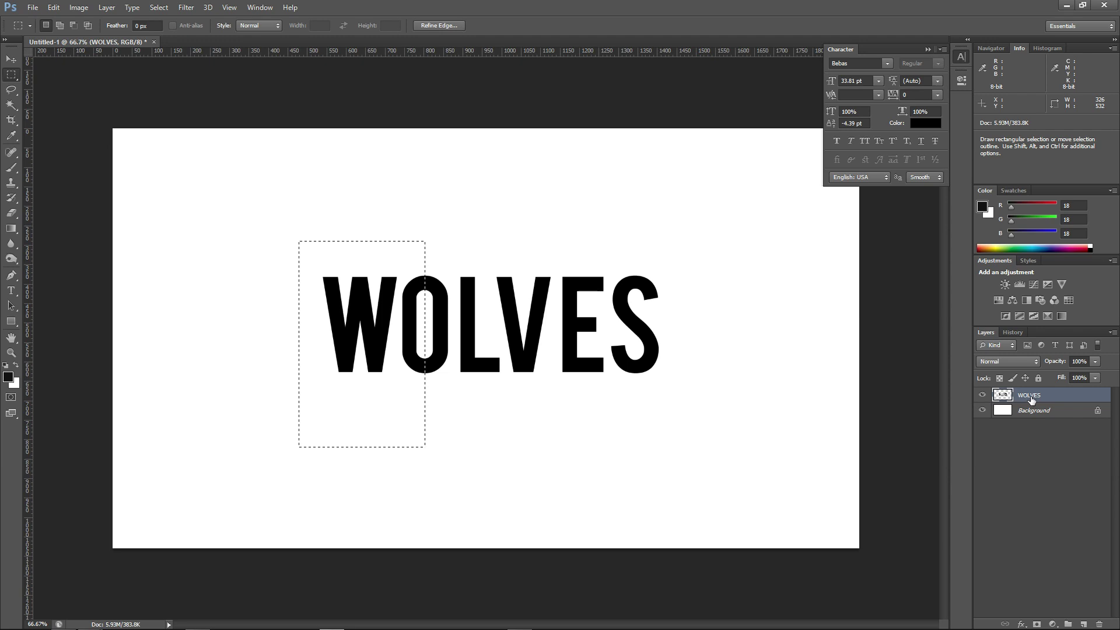
pyautogui.press('ctrl')
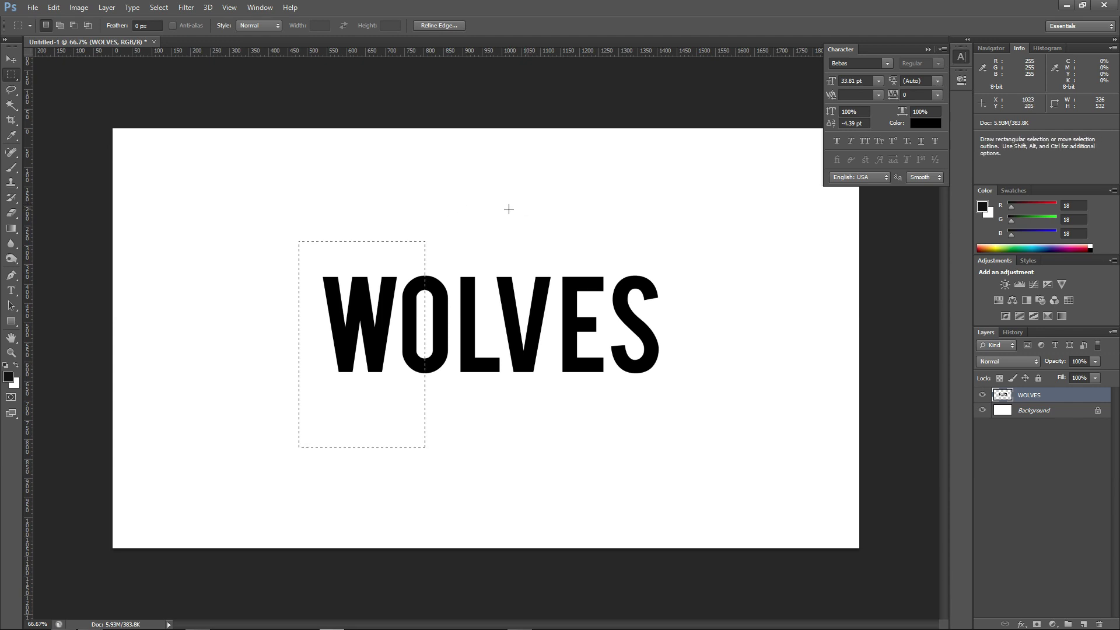
pyautogui.press('v')
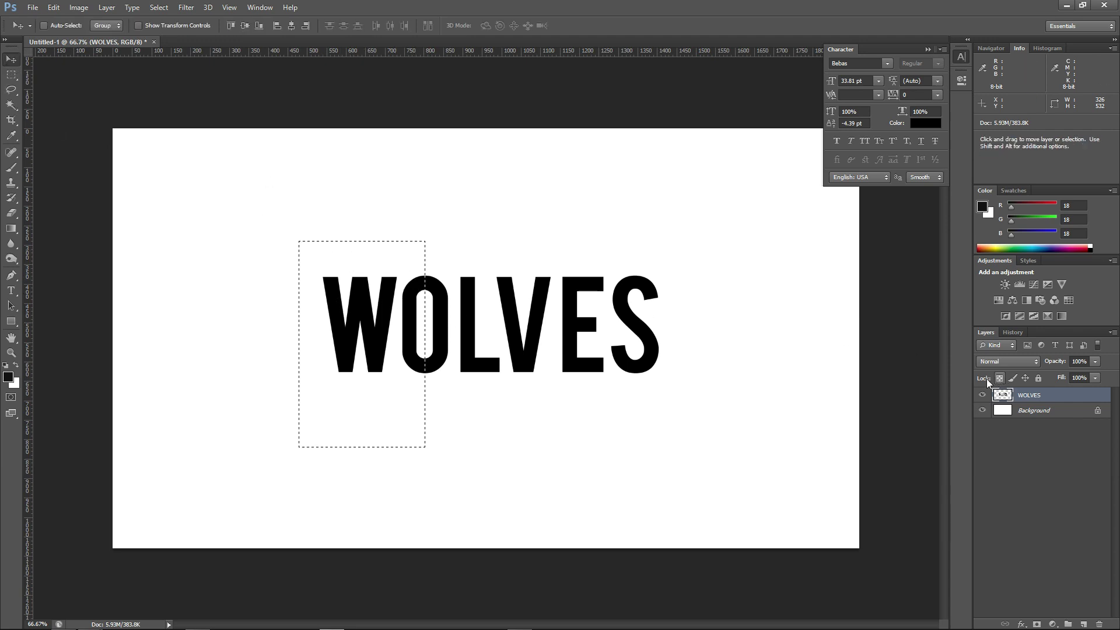
# - Clear the selection, undo back to editable text, and undo a trial move of WOLVES
pyautogui.click(983, 397)
pyautogui.click(983, 396)
pyautogui.hotkey('ctrl', 'd')
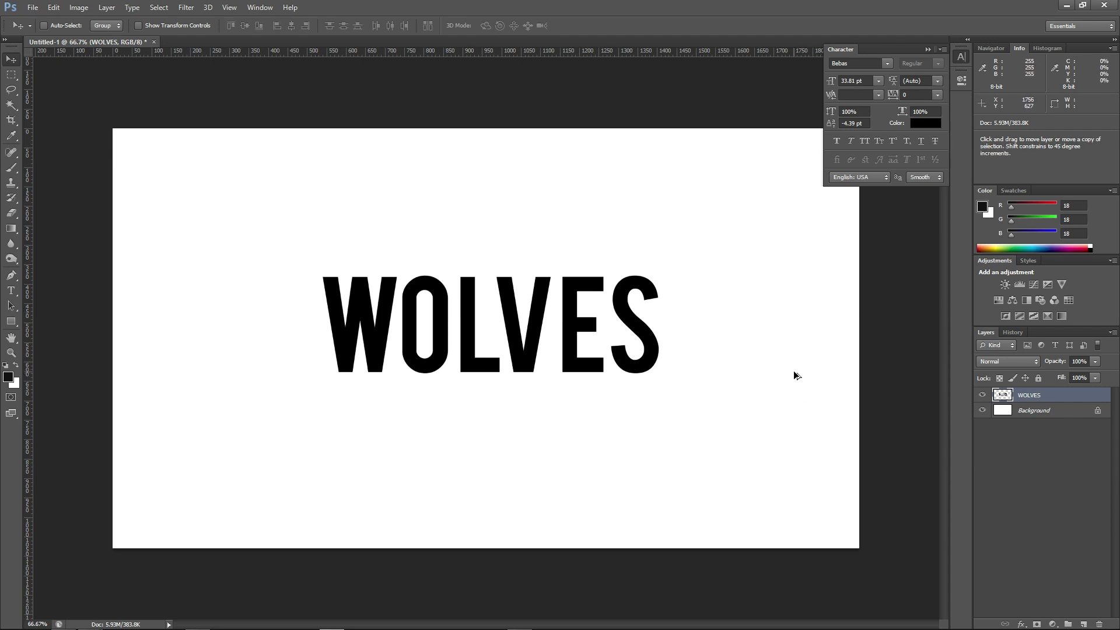
pyautogui.hotkey('ctrl', 'z')
pyautogui.press('t')
pyautogui.moveTo(453, 330); pyautogui.dragTo(665, 330)
pyautogui.moveTo(430, 260); pyautogui.dragTo(432, 328)
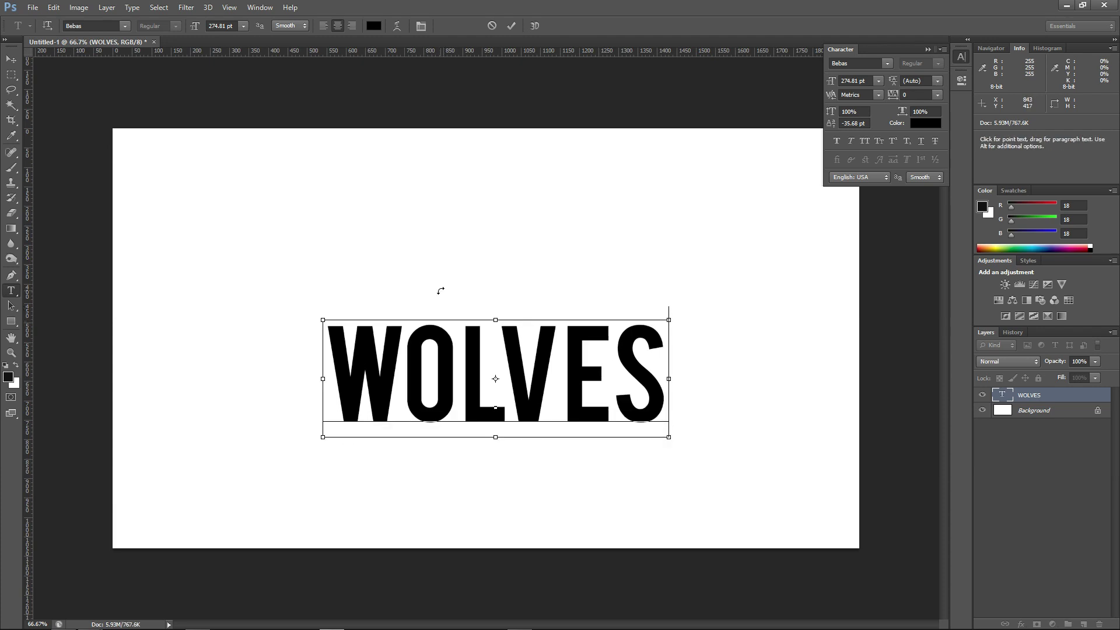
pyautogui.press('v')
pyautogui.hotkey('ctrl', 'z')
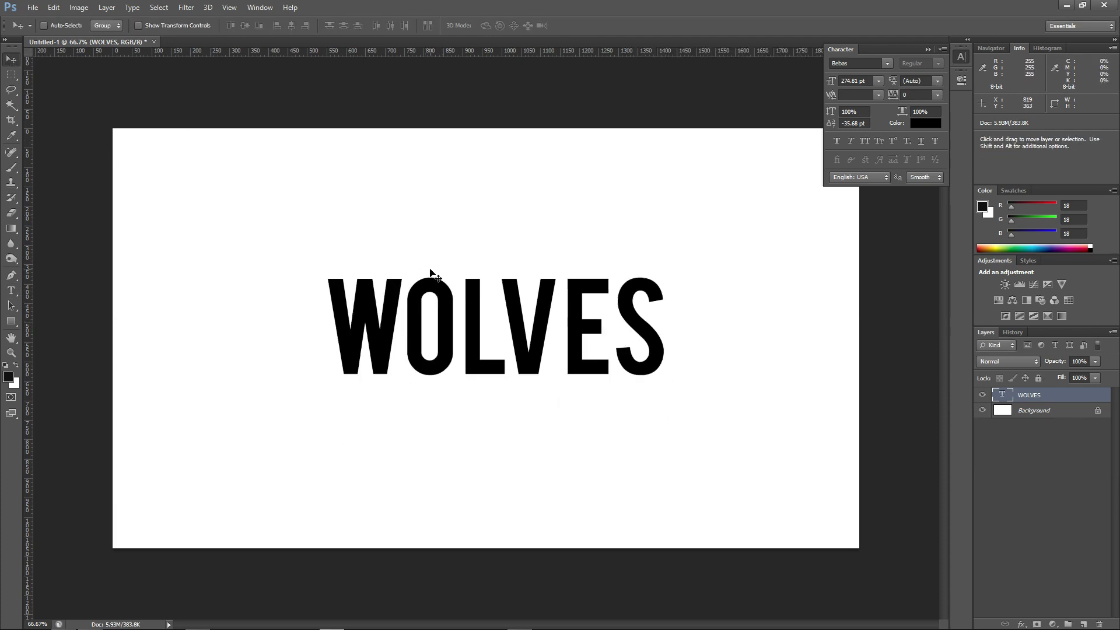
# - Trial-recolour LVES white and WO red (255), then undo back to black
pyautogui.press('t')
pyautogui.moveTo(461, 323); pyautogui.dragTo(772, 313)
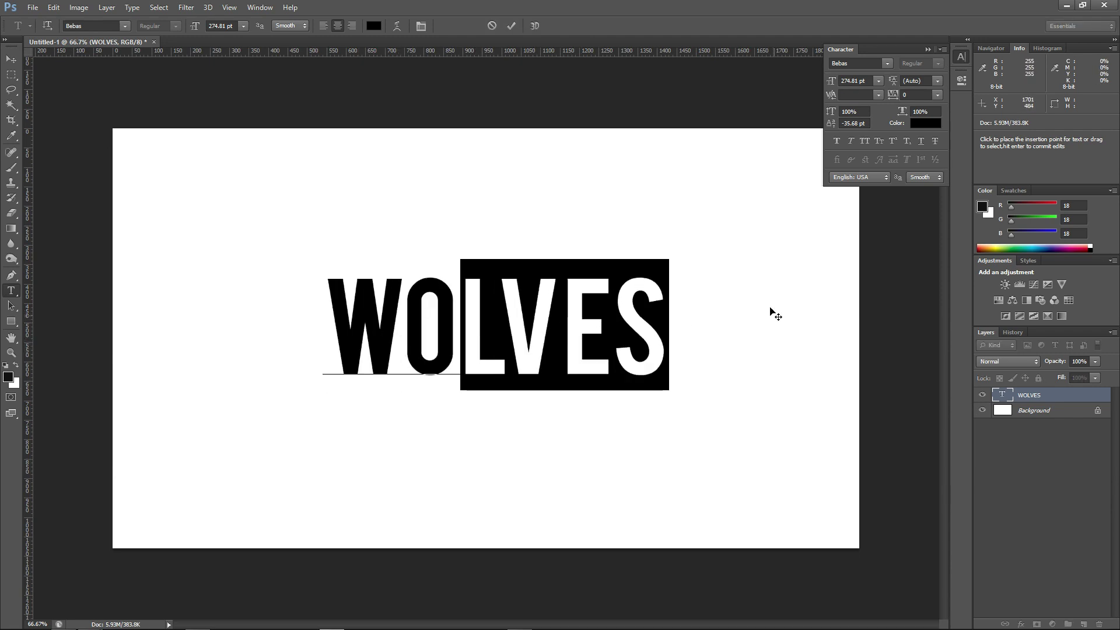
pyautogui.click(374, 26)
pyautogui.click(670, 247)
pyautogui.press('Return')
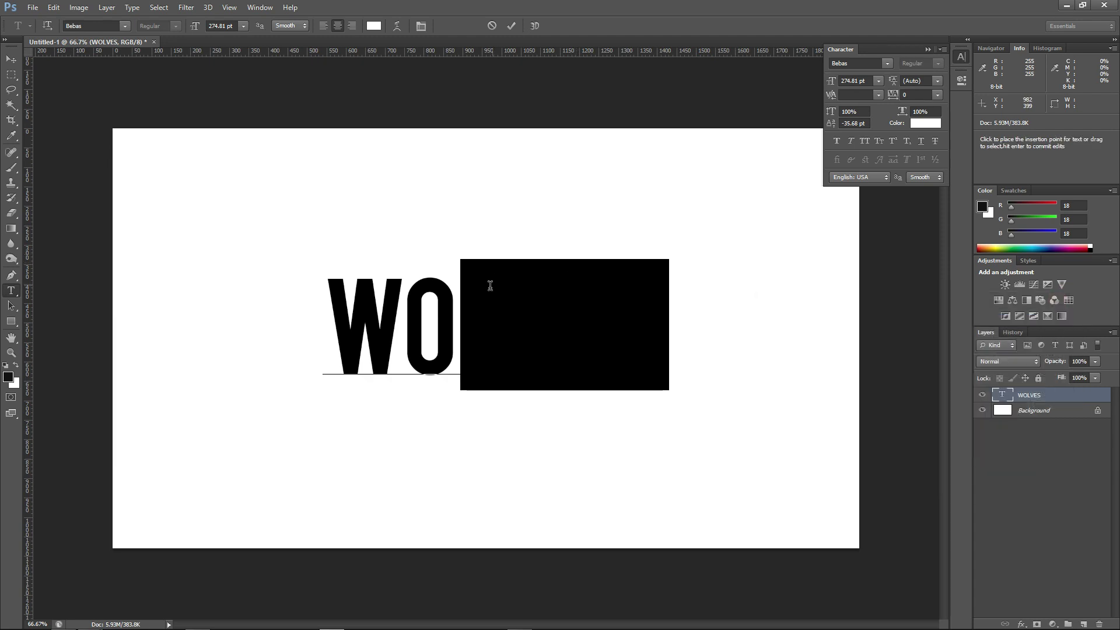
pyautogui.press('Left')
pyautogui.hotkey('shift', 'Home')
pyautogui.click(374, 25)
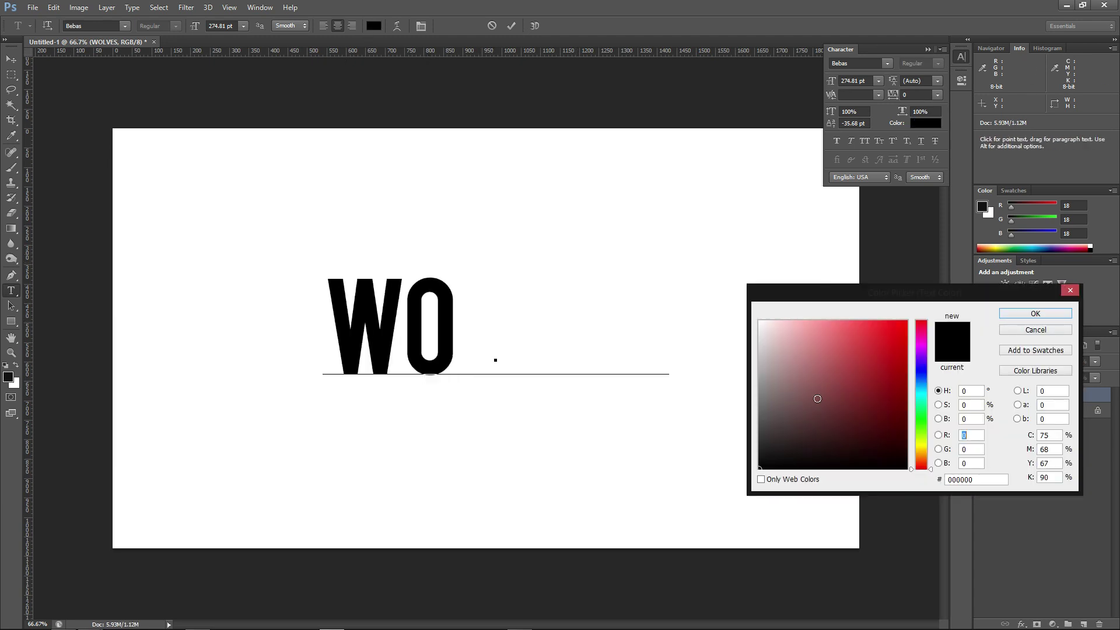
pyautogui.write('255')
pyautogui.click(1035, 313)
pyautogui.click(11, 64)
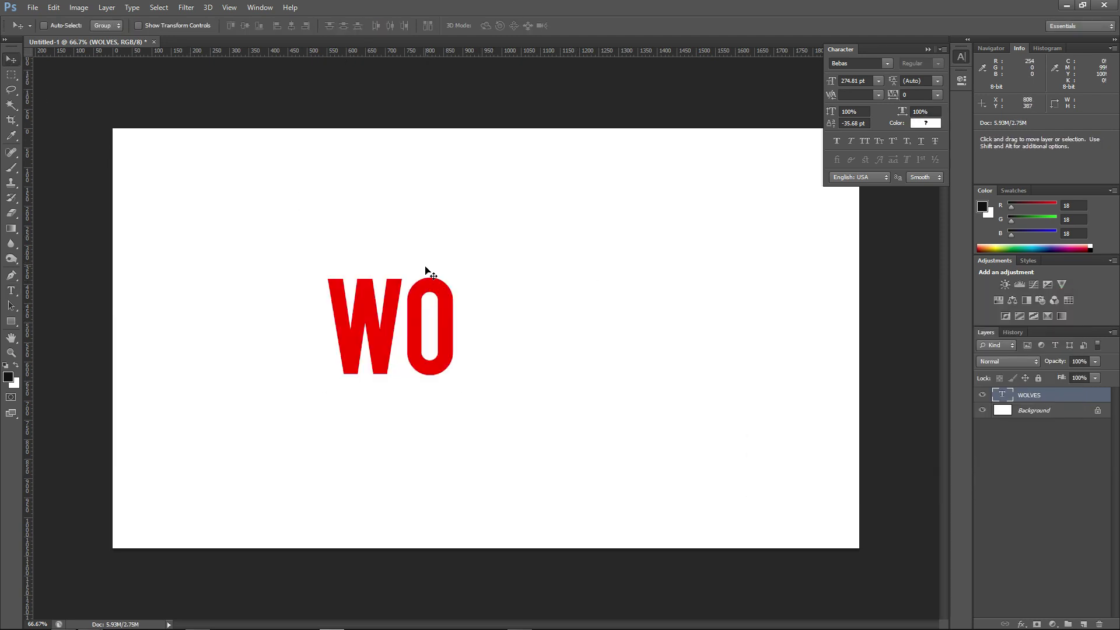
pyautogui.hotkey('ctrl', 'z')
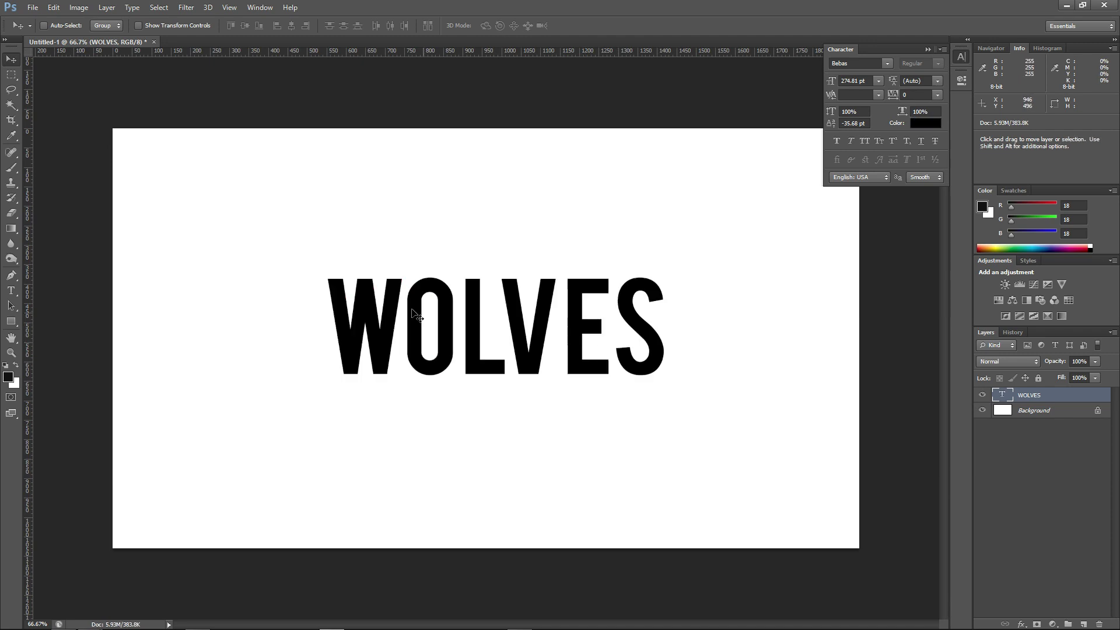
# - Marquee the W and left half of the O and rasterize the WOLVES layer
pyautogui.click(10, 76)
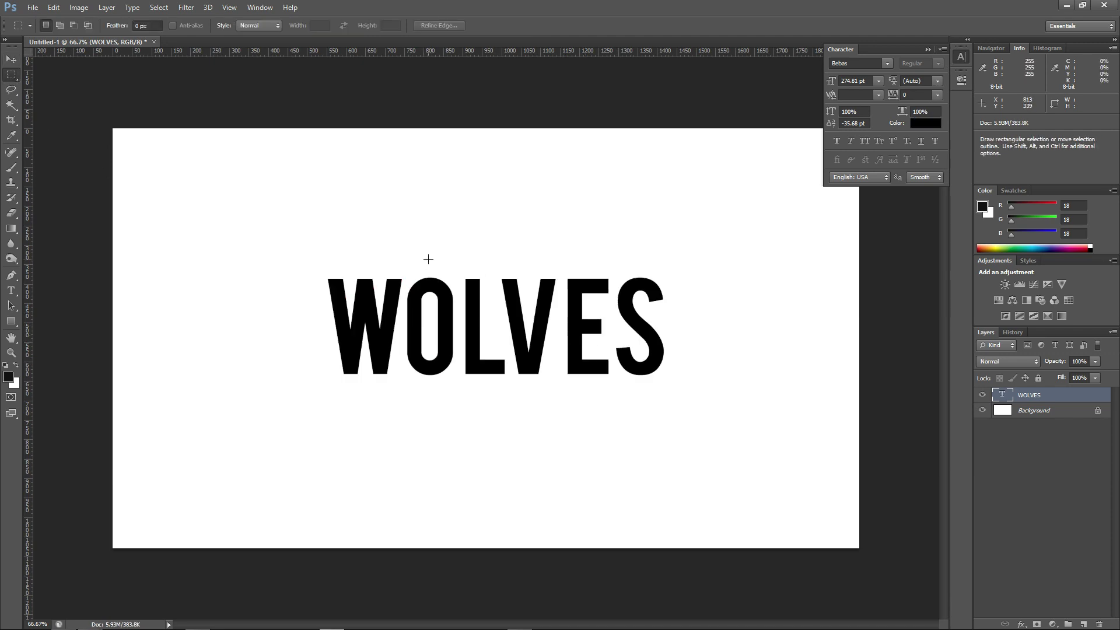
pyautogui.moveTo(430, 245)
pyautogui.mouseDown()
pyautogui.moveTo(280, 413)
pyautogui.moveTo(293, 419)
pyautogui.mouseUp()
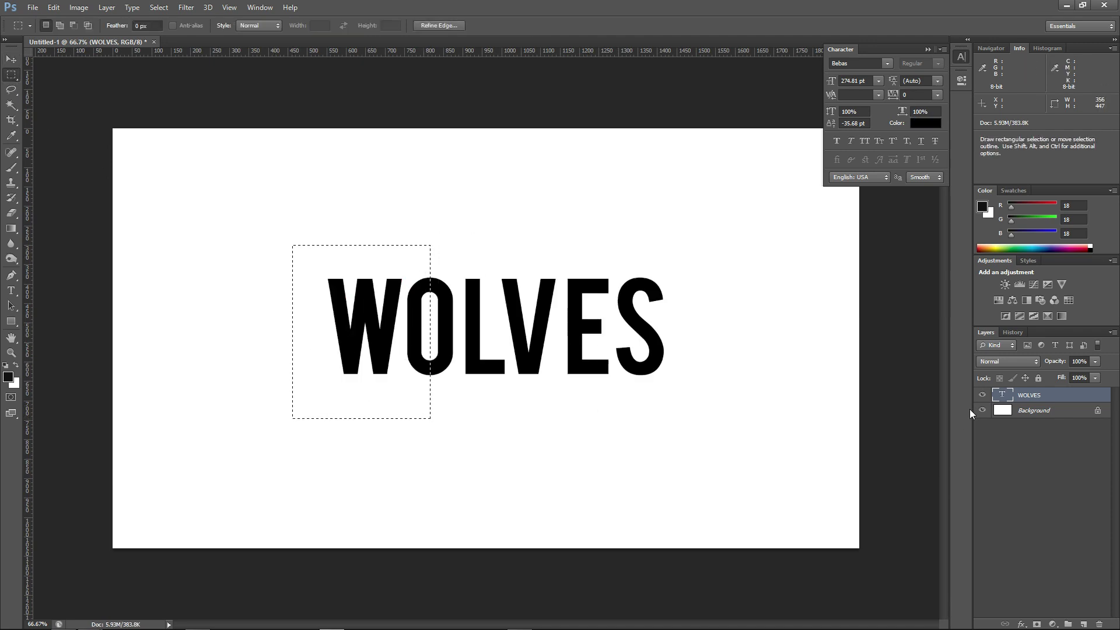
pyautogui.rightClick(1020, 398)
pyautogui.click(914, 274)
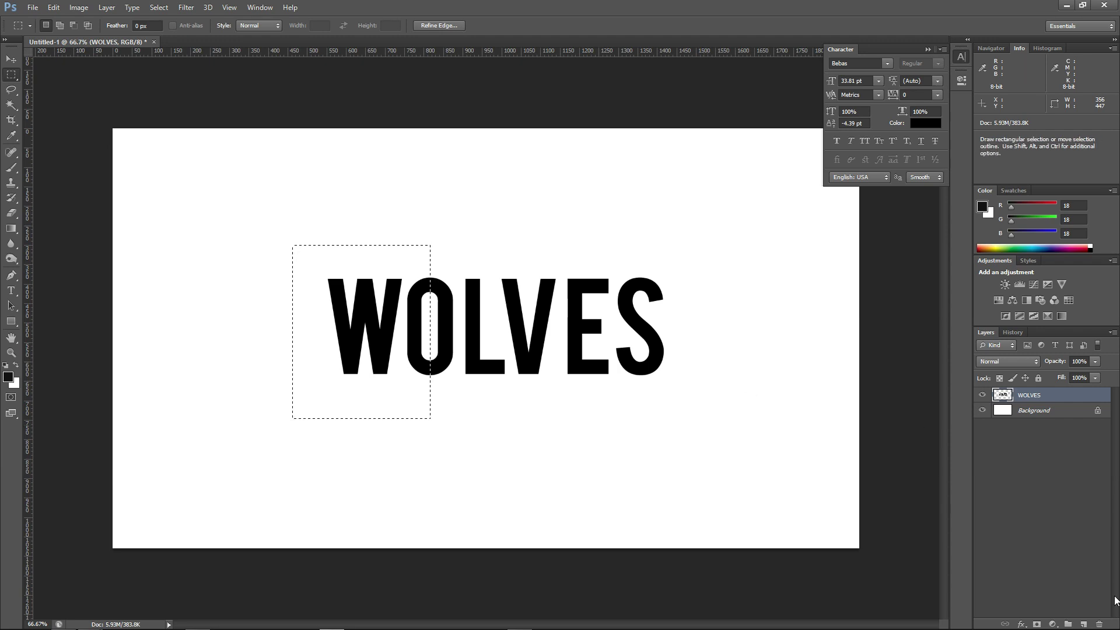
# - Paste the copied letters in place onto a new layer above WOLVES
pyautogui.click(1084, 623)
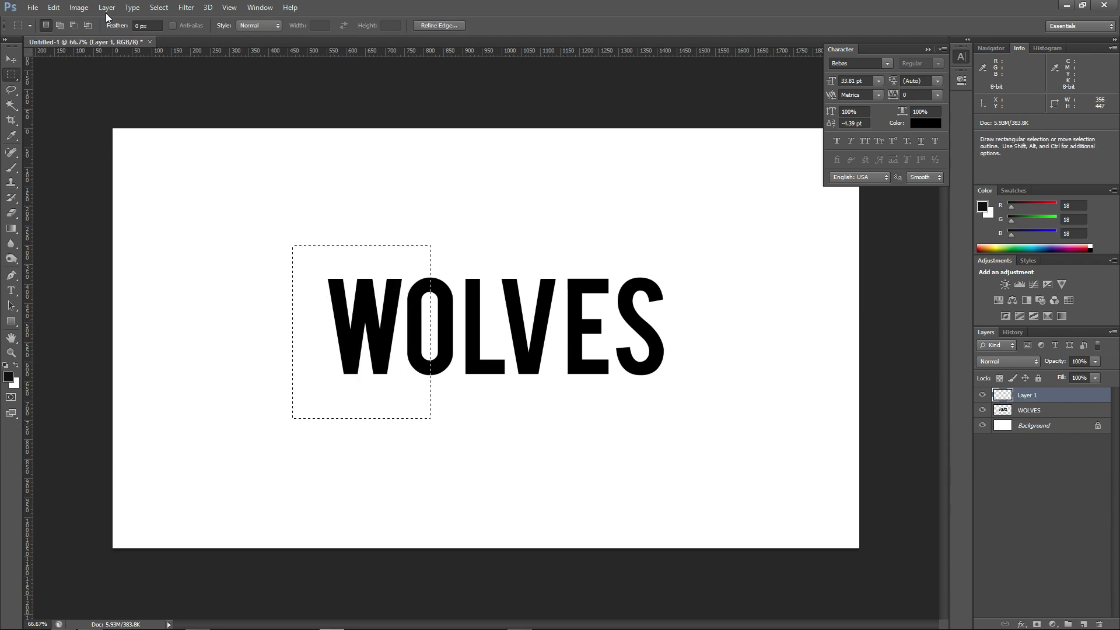
pyautogui.click(57, 7)
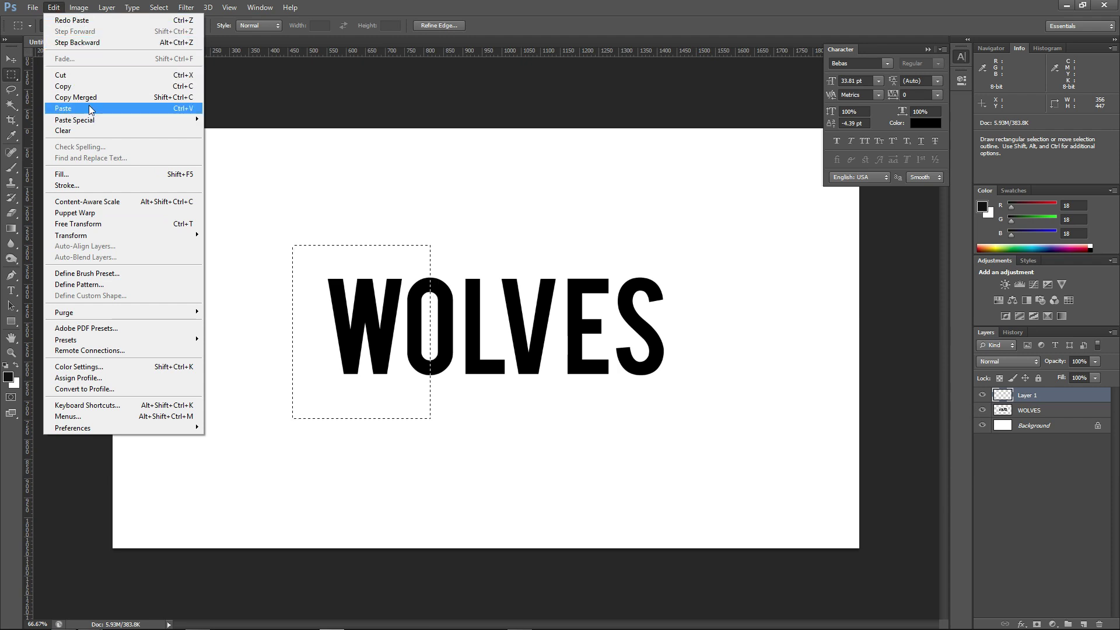
pyautogui.moveTo(89, 124)
pyautogui.click(269, 120)
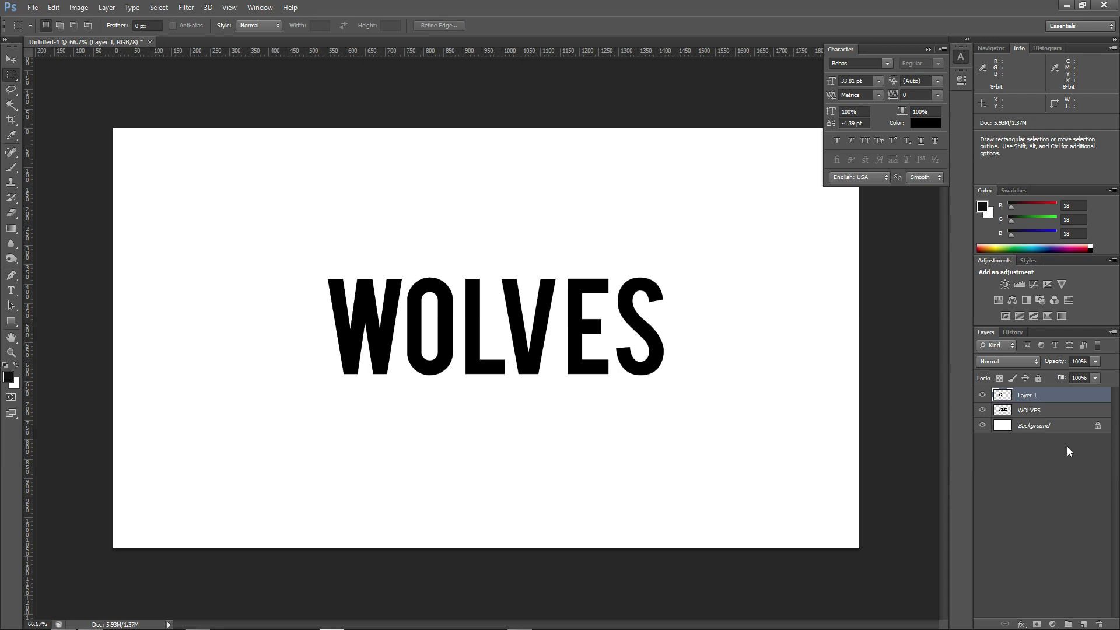
pyautogui.click(983, 410)
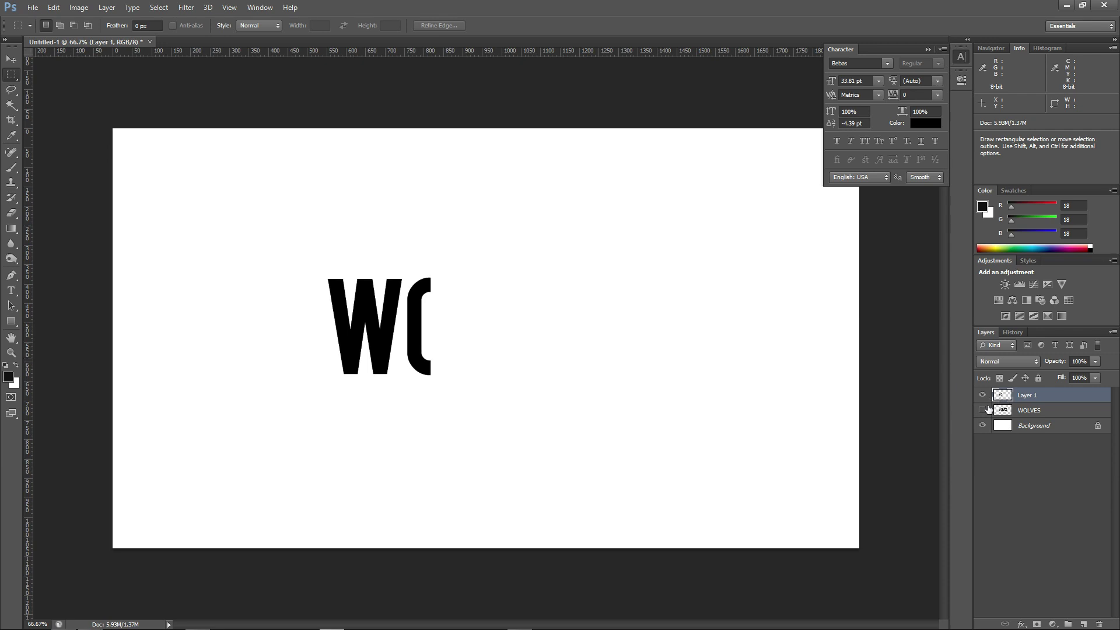
pyautogui.click(983, 410)
# - Give Layer 1 an orange Color Overlay effect
pyautogui.click(1022, 623)
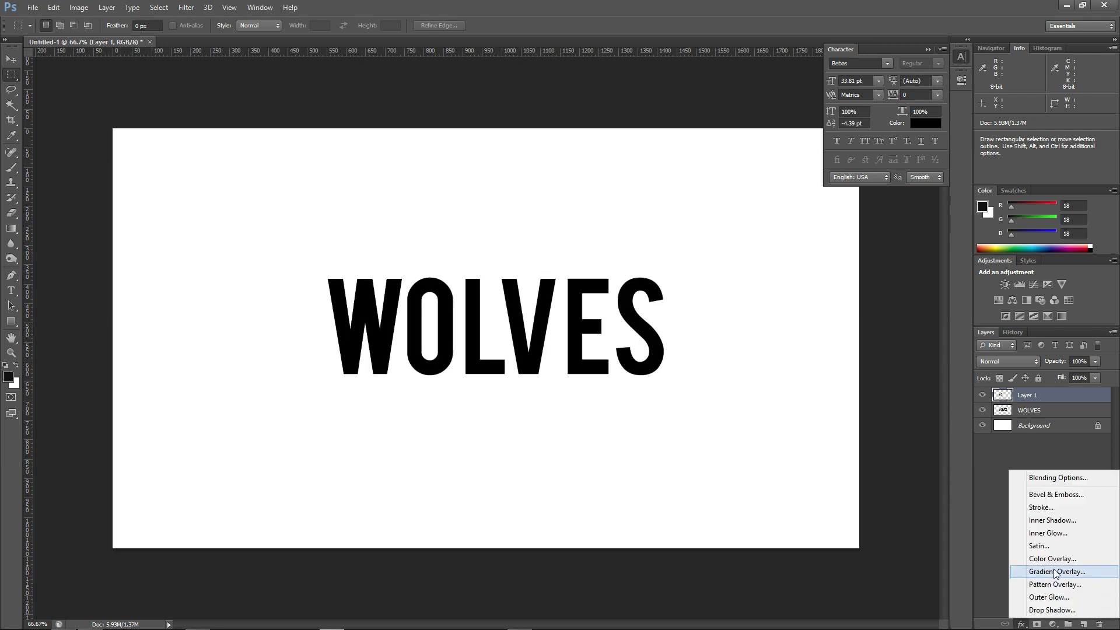
pyautogui.click(1053, 559)
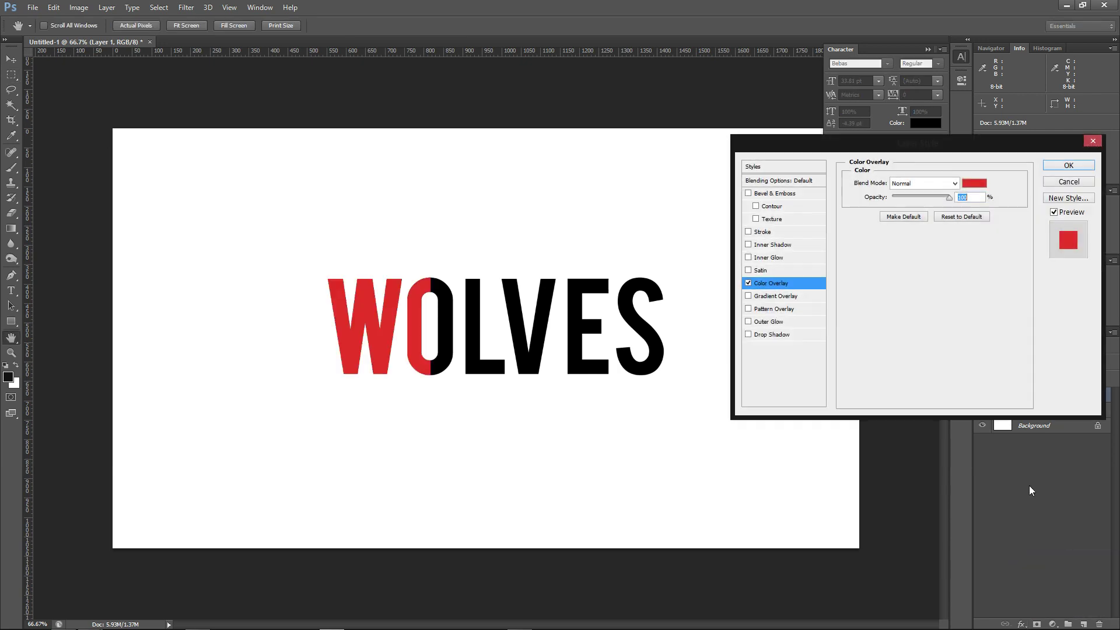
pyautogui.click(976, 184)
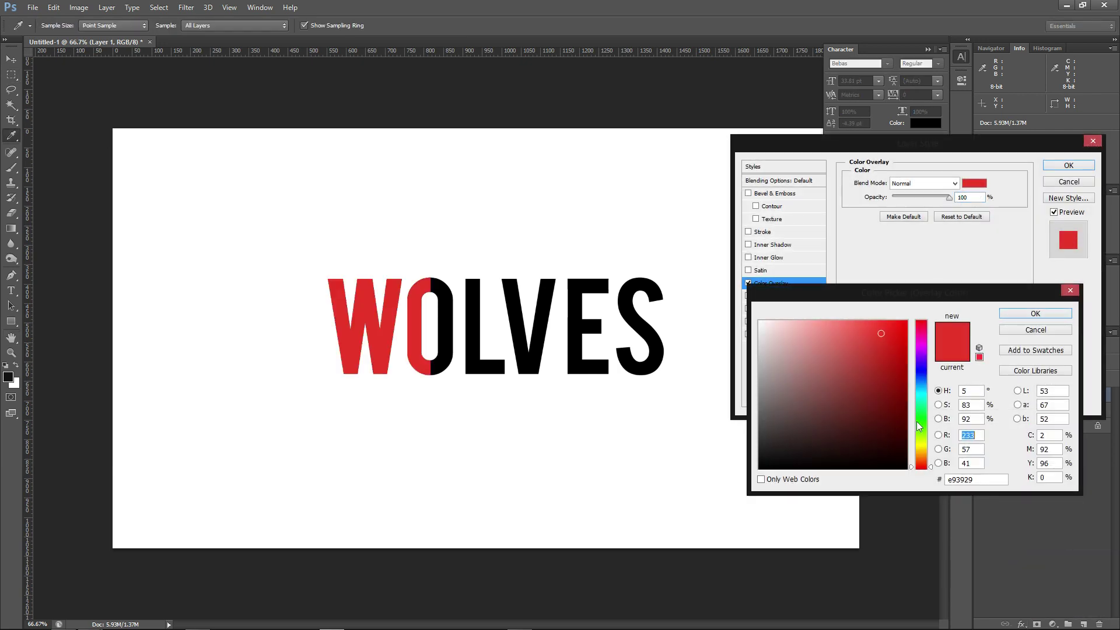
pyautogui.click(926, 455)
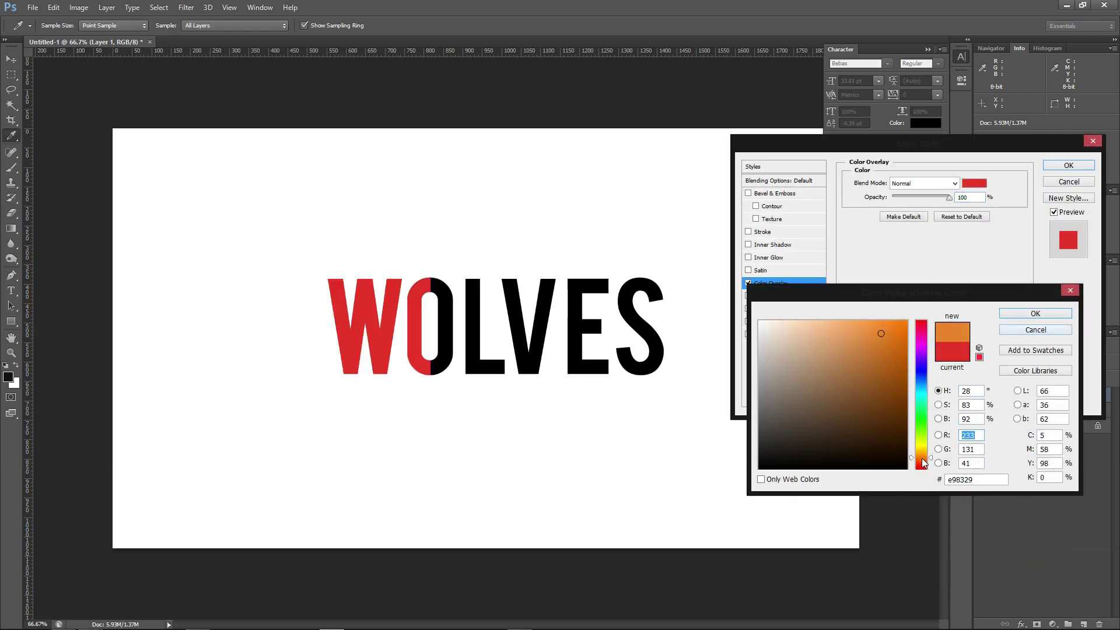
pyautogui.click(1021, 315)
pyautogui.click(1070, 166)
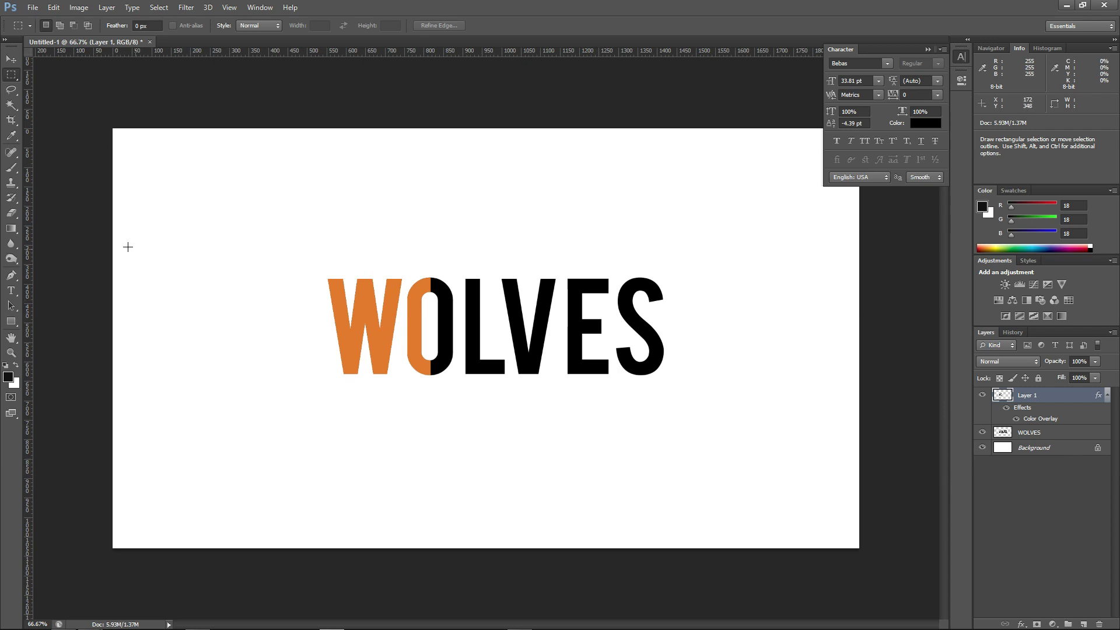
# - Zoom to 100%, compare by toggling Layer 1, and undo the orange overlay
pyautogui.click(11, 352)
pyautogui.click(474, 284)
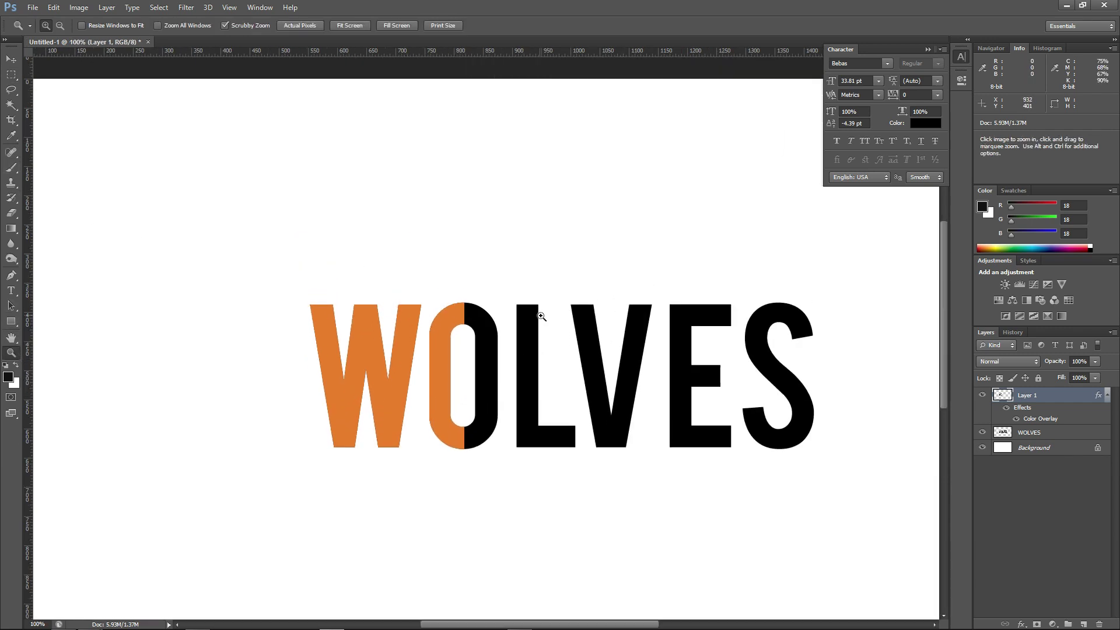
pyautogui.scroll(-1, 702, 367)
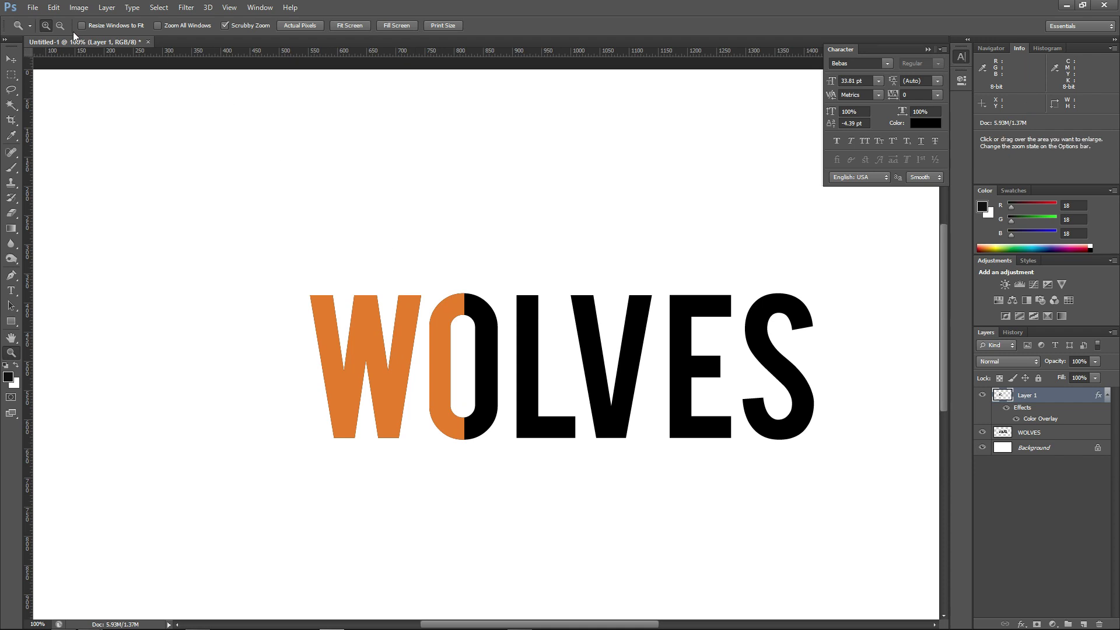
pyautogui.click(982, 396)
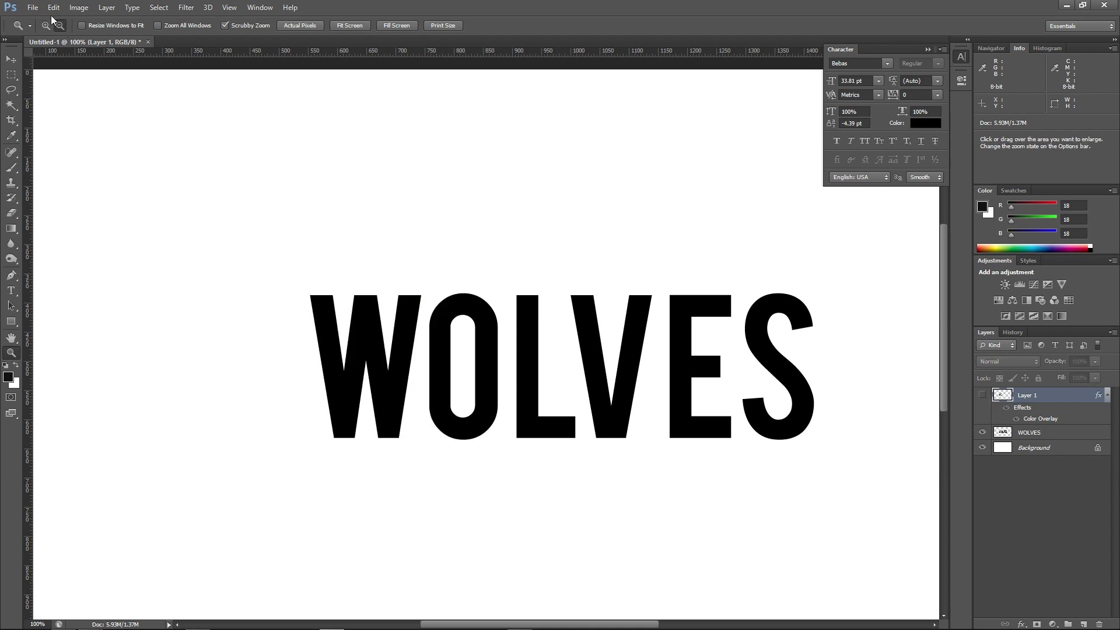
pyautogui.click(984, 396)
pyautogui.hotkey('ctrl', 'alt', 'z')
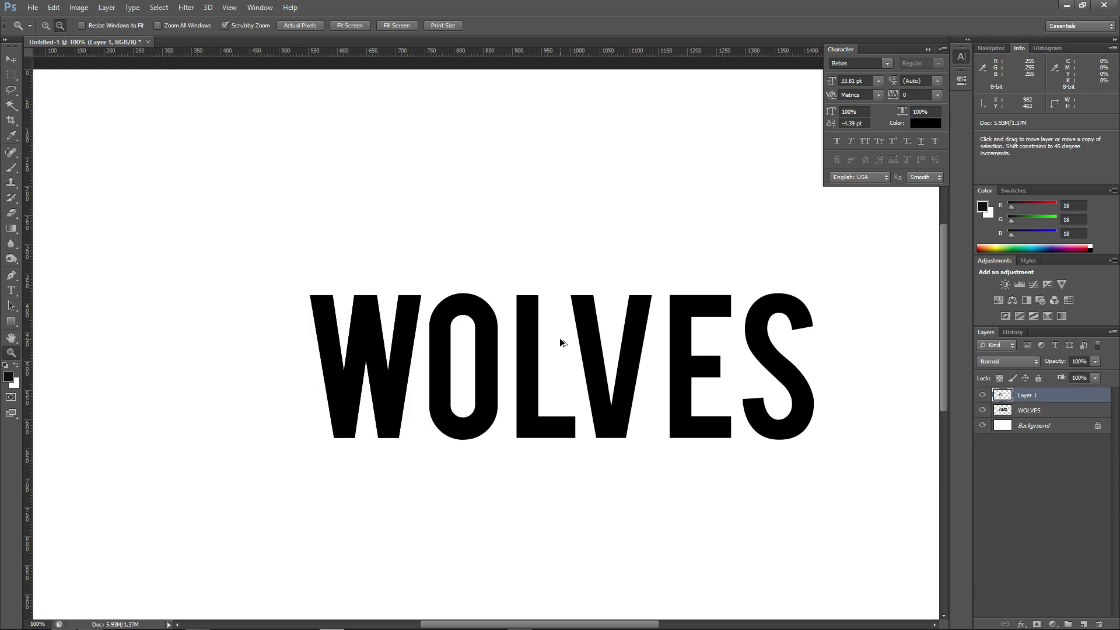
# - Undo the pasted layer, zoom to 66.7%, and restore WOLVES as editable text
pyautogui.hotkey('ctrl', 'alt', 'z')
pyautogui.hotkey('ctrl', 'alt', 'z')
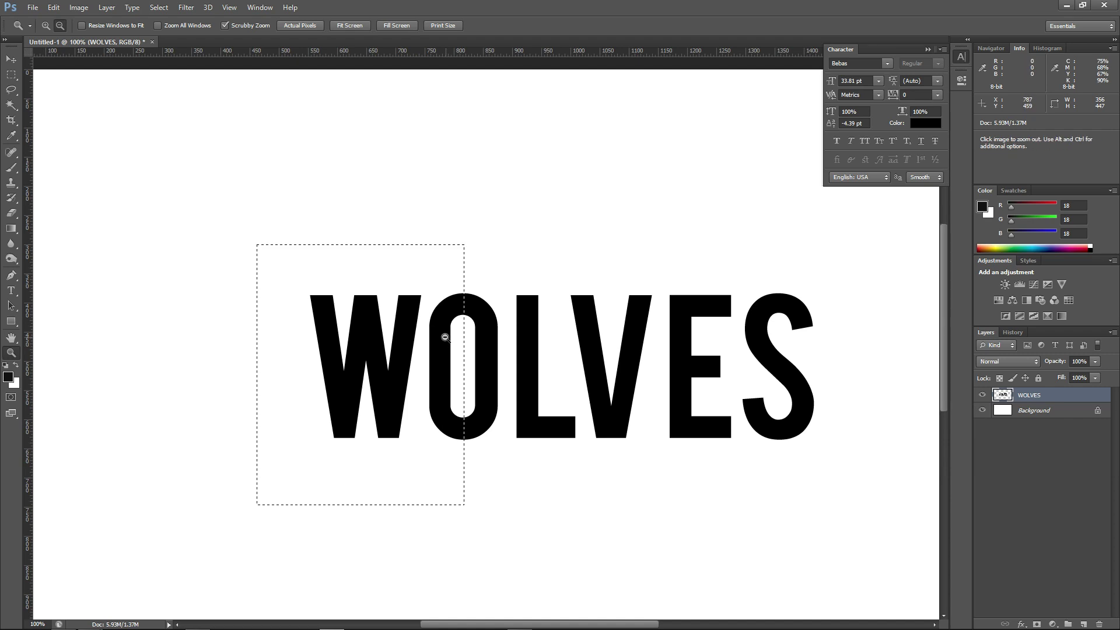
pyautogui.keyDown('alt'); pyautogui.click(681, 209); pyautogui.keyUp('alt')
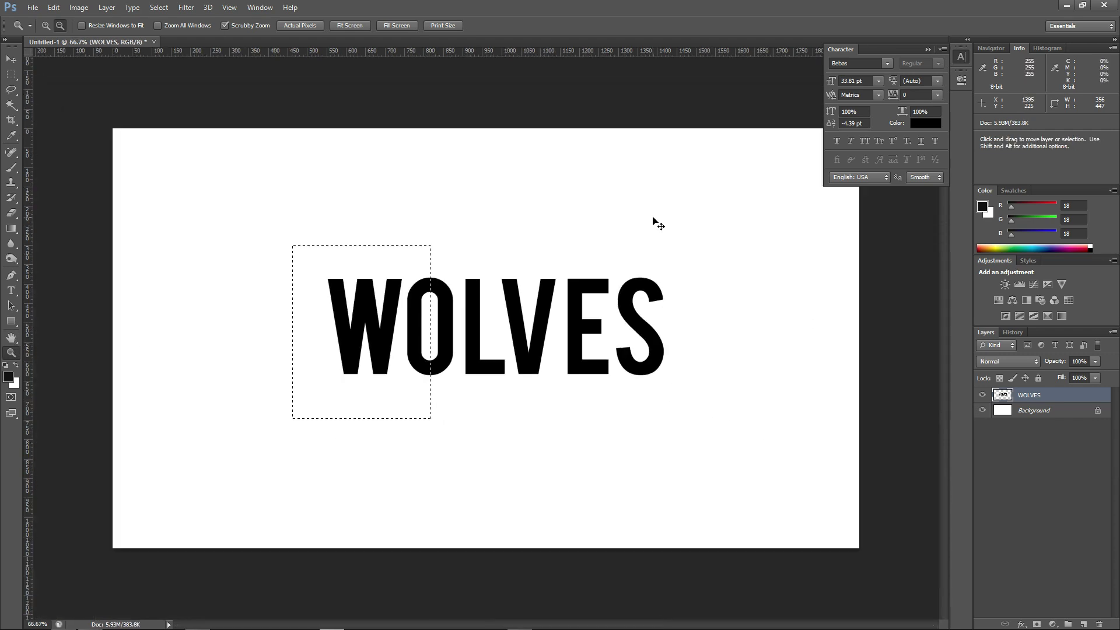
pyautogui.hotkey('ctrl', 'd')
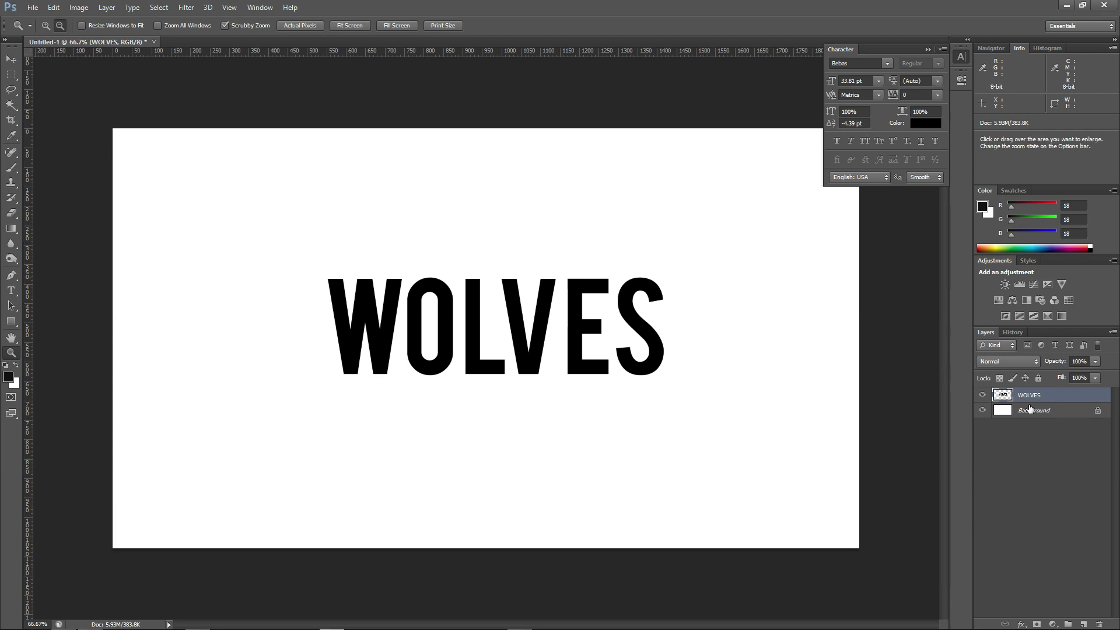
pyautogui.hotkey('ctrl', 'z')
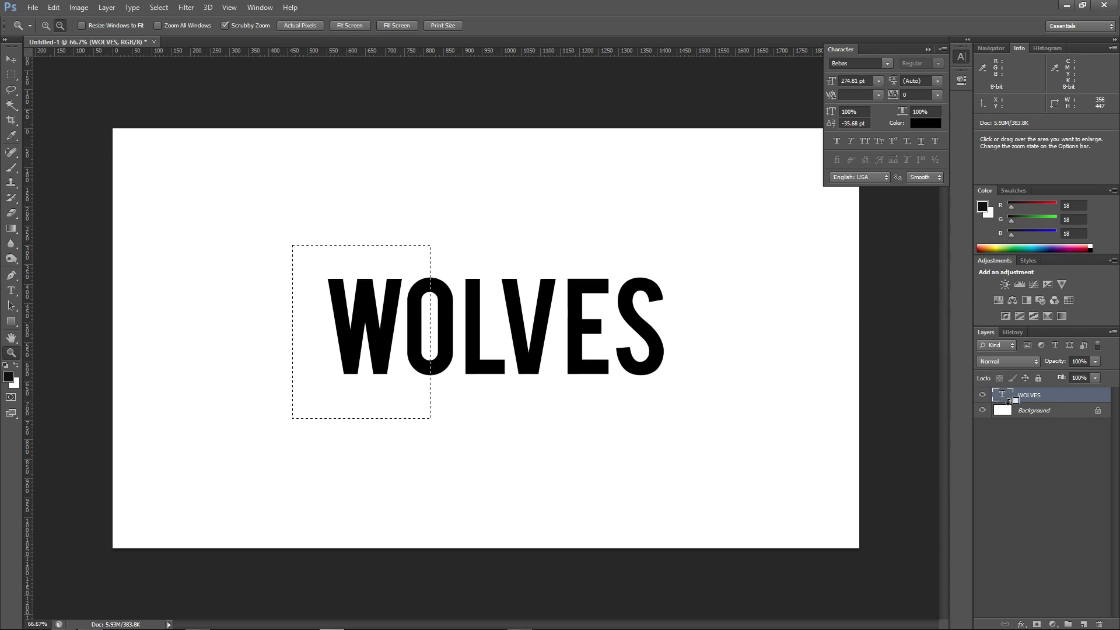
pyautogui.hotkey('ctrl', 'z')
pyautogui.click(14, 321)
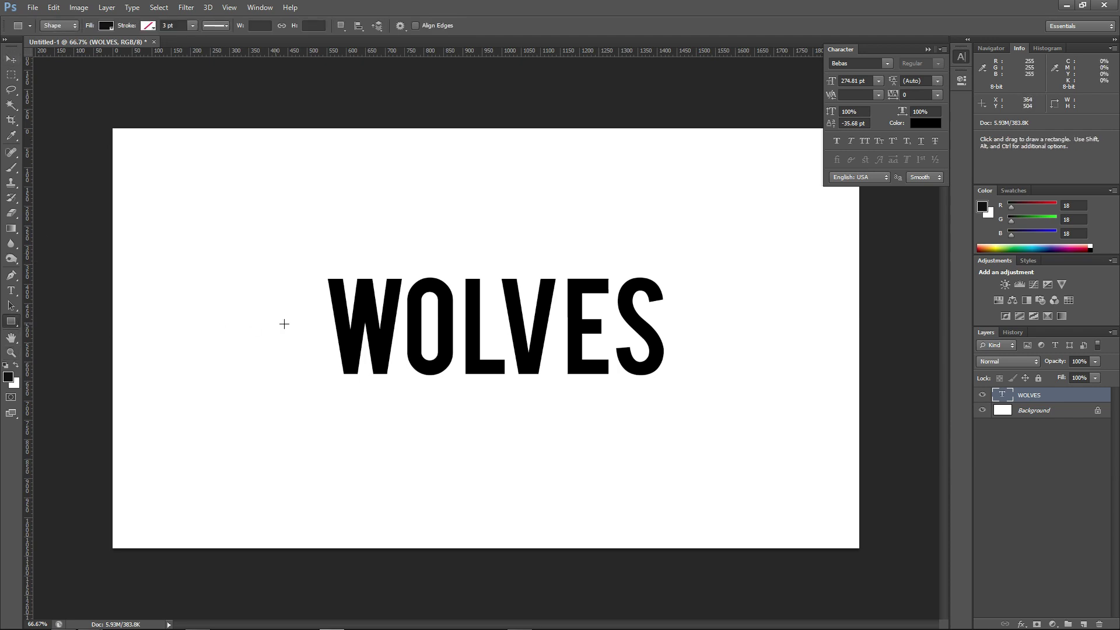
# - Scale WOLVES proportionally to about 109%
pyautogui.press('v')
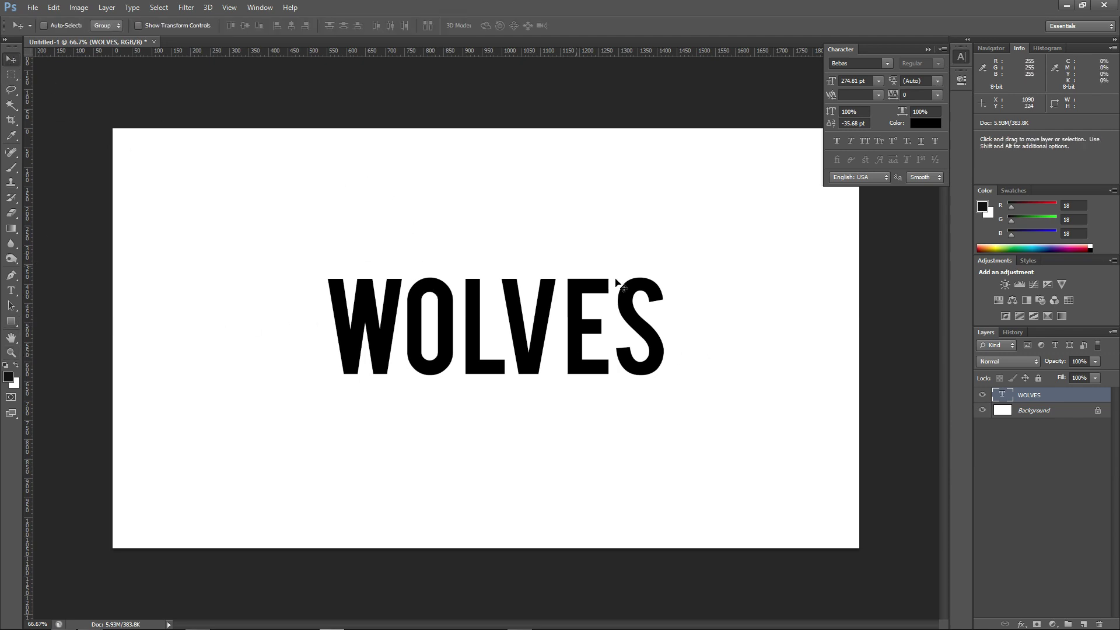
pyautogui.hotkey('ctrl', 't')
pyautogui.moveTo(664, 270); pyautogui.dragTo(690, 260)
# - Commit the resize and recolour the WOLVES text white
pyautogui.press('Return')
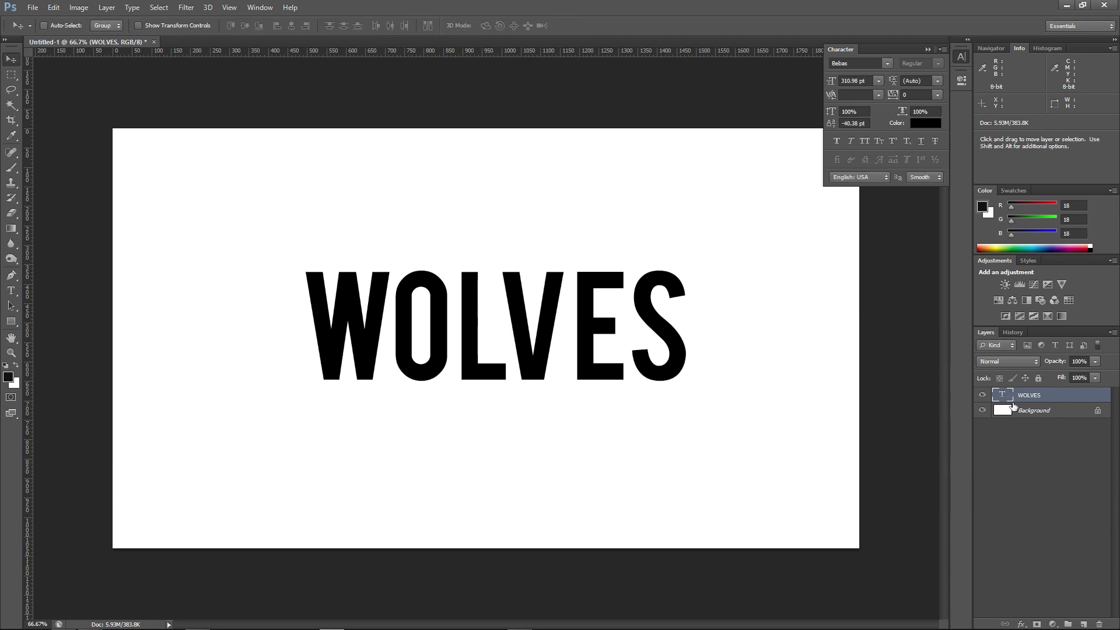
pyautogui.doubleClick(1002, 395)
pyautogui.click(373, 26)
pyautogui.click(761, 322)
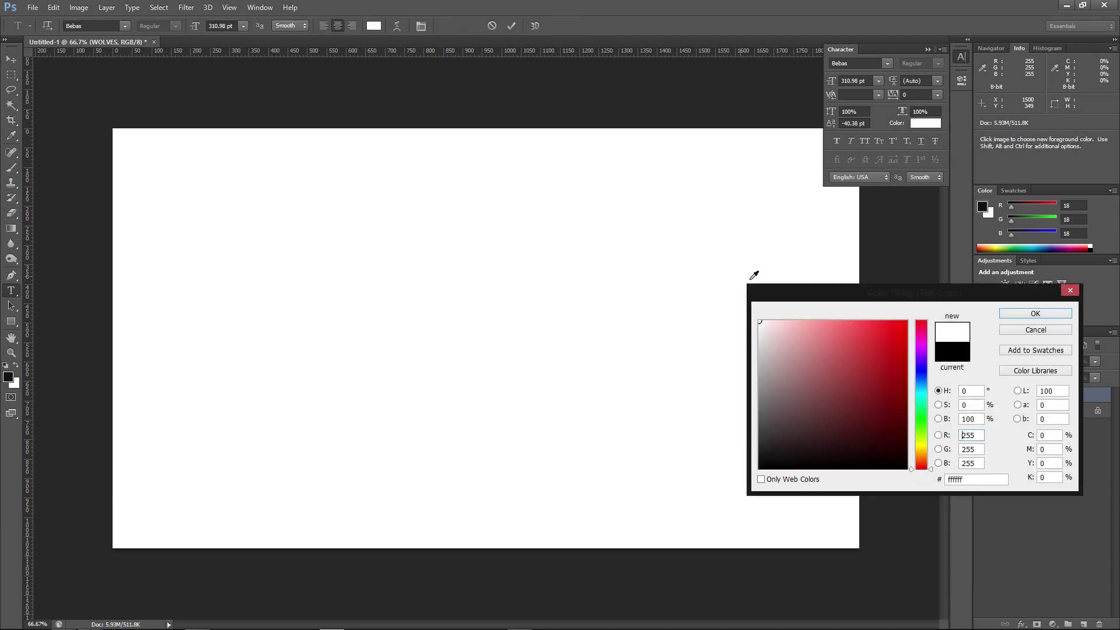
pyautogui.click(1042, 310)
# - Select the Background layer, take the Paint Bucket, and pick dark grey 303030
pyautogui.click(1033, 410)
pyautogui.press('v')
pyautogui.click(13, 228)
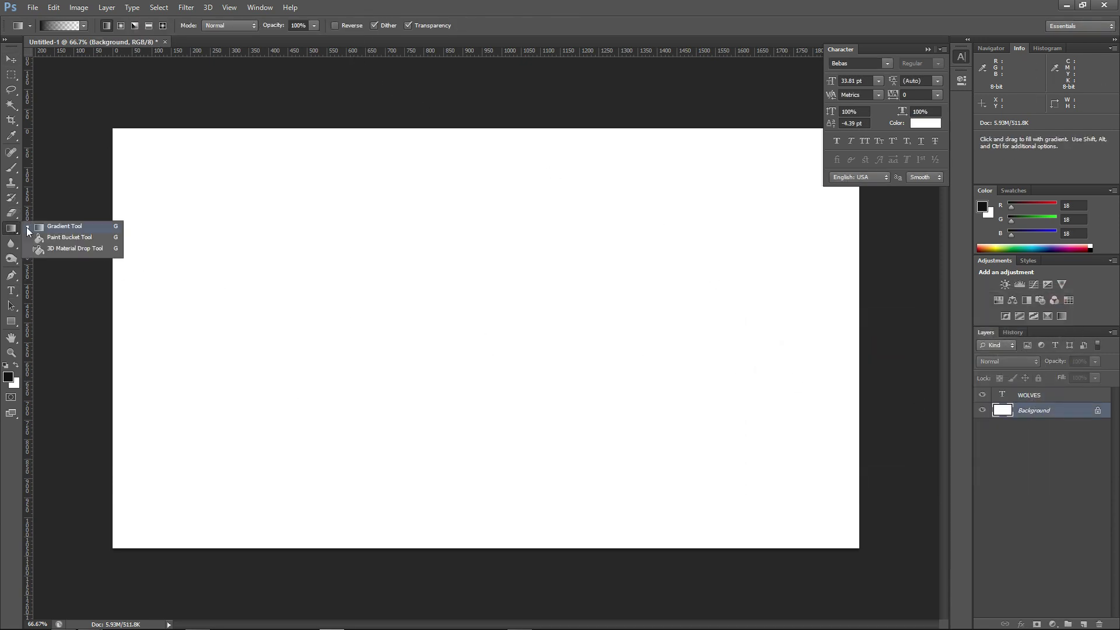
pyautogui.click(65, 240)
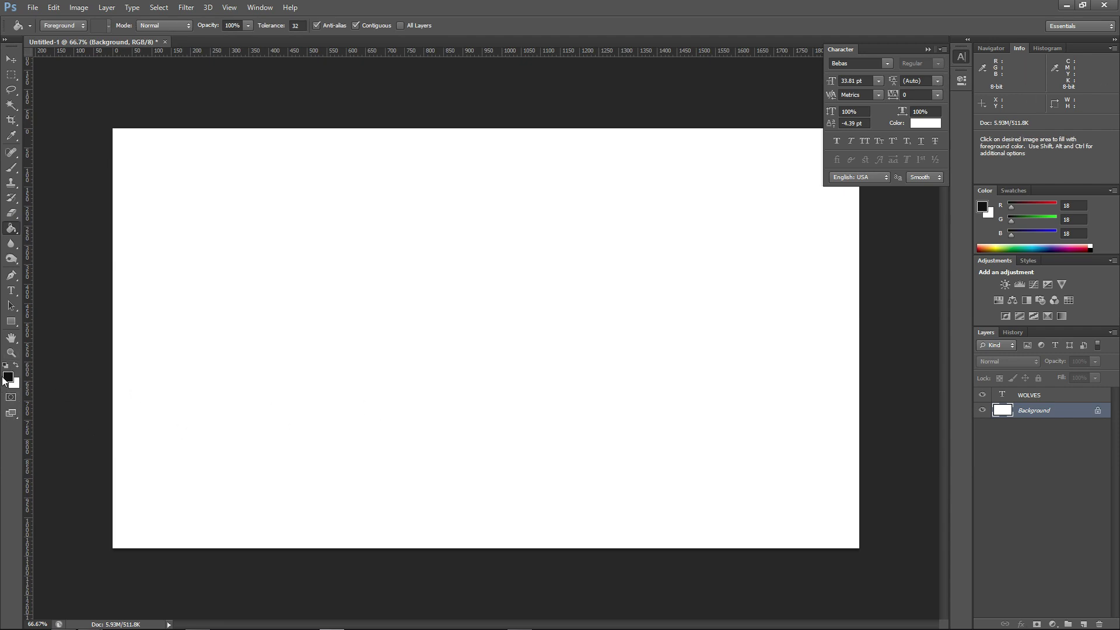
pyautogui.click(8, 376)
pyautogui.moveTo(760, 461)
pyautogui.mouseDown()
pyautogui.moveTo(750, 457)
pyautogui.moveTo(759, 442)
pyautogui.mouseUp()
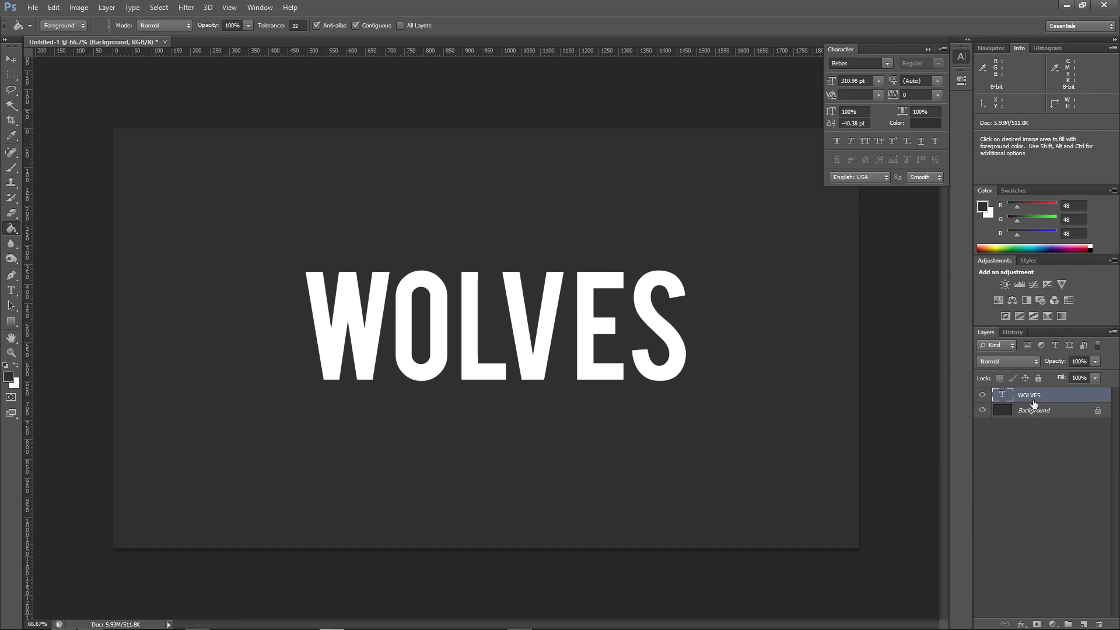
# - Draw a rectangle over the W and left half of the O and fill it with orange ff7200
pyautogui.click(12, 321)
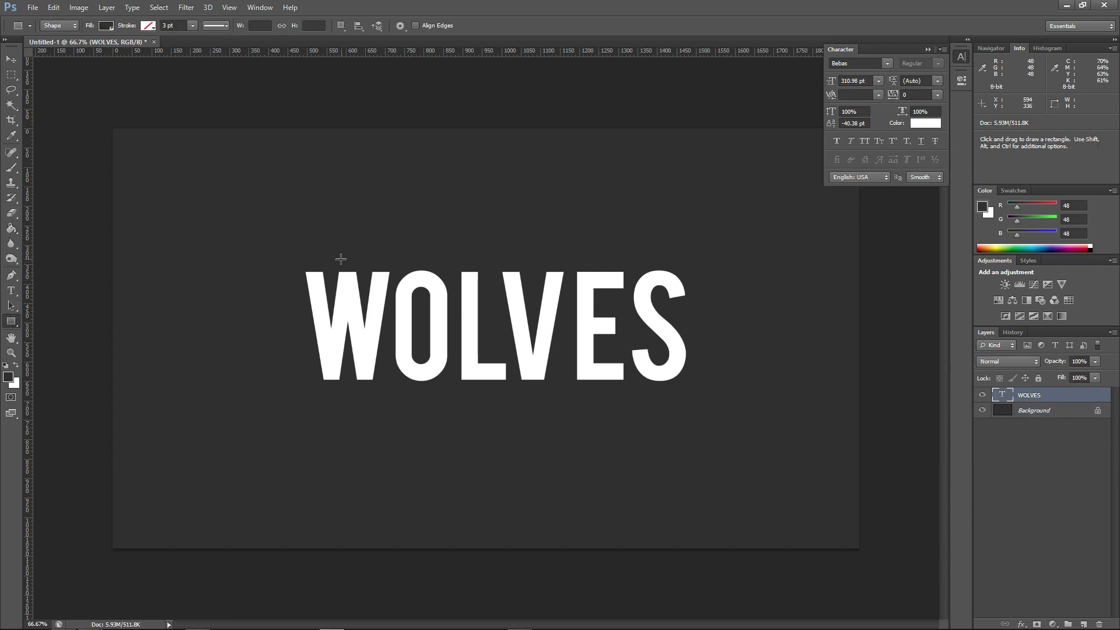
pyautogui.moveTo(273, 216); pyautogui.dragTo(420, 441)
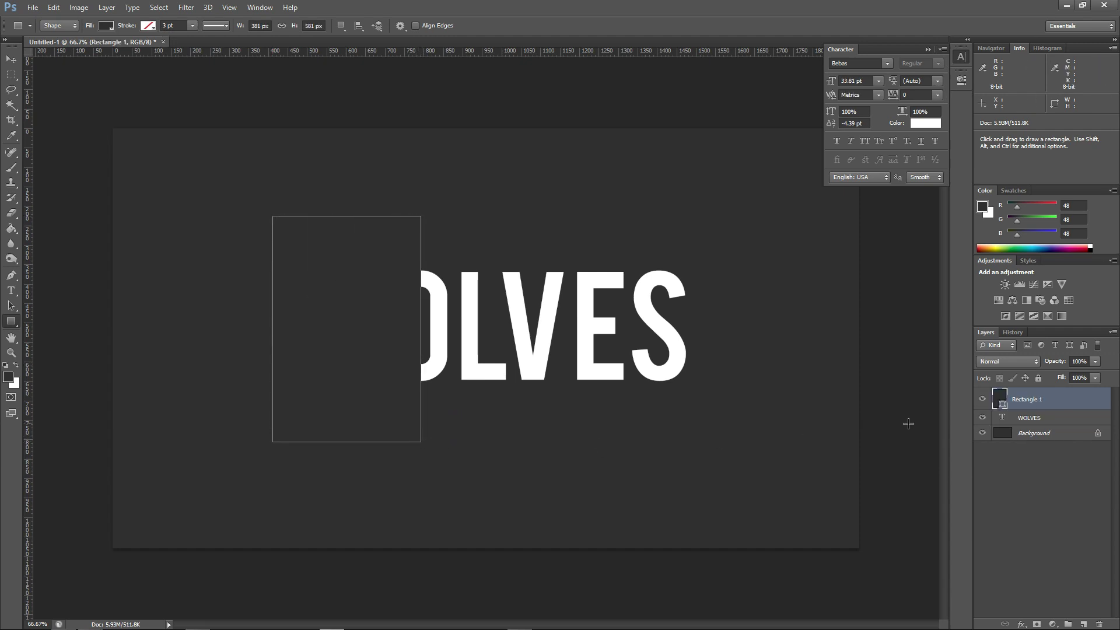
pyautogui.doubleClick(1001, 399)
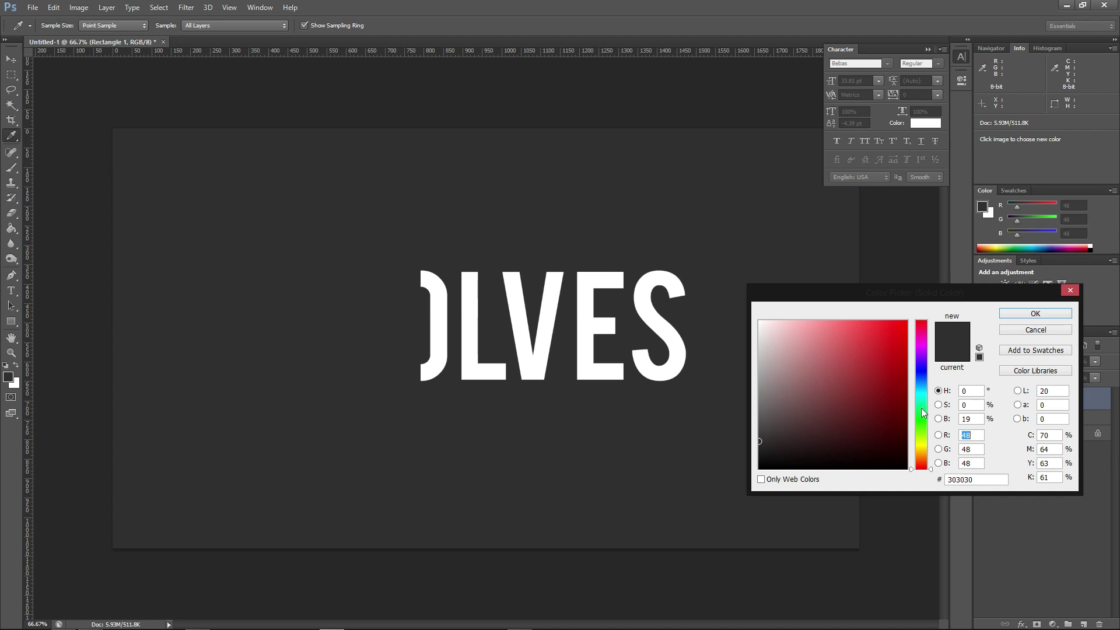
pyautogui.moveTo(921, 407); pyautogui.dragTo(922, 458)
pyautogui.click(906, 321)
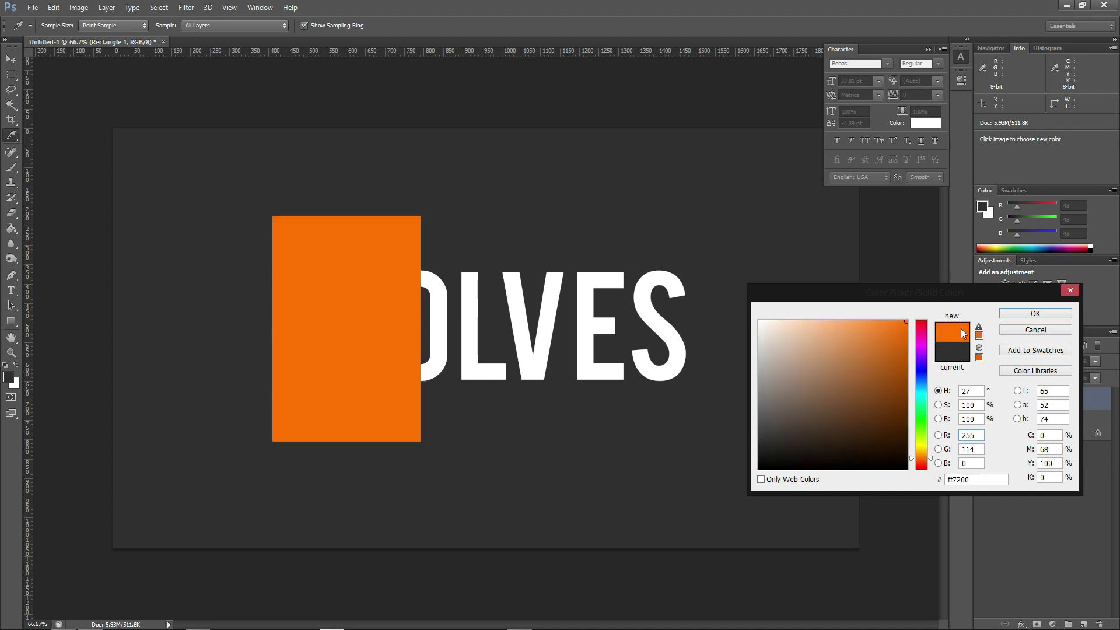
pyautogui.click(1035, 313)
pyautogui.click(1049, 432)
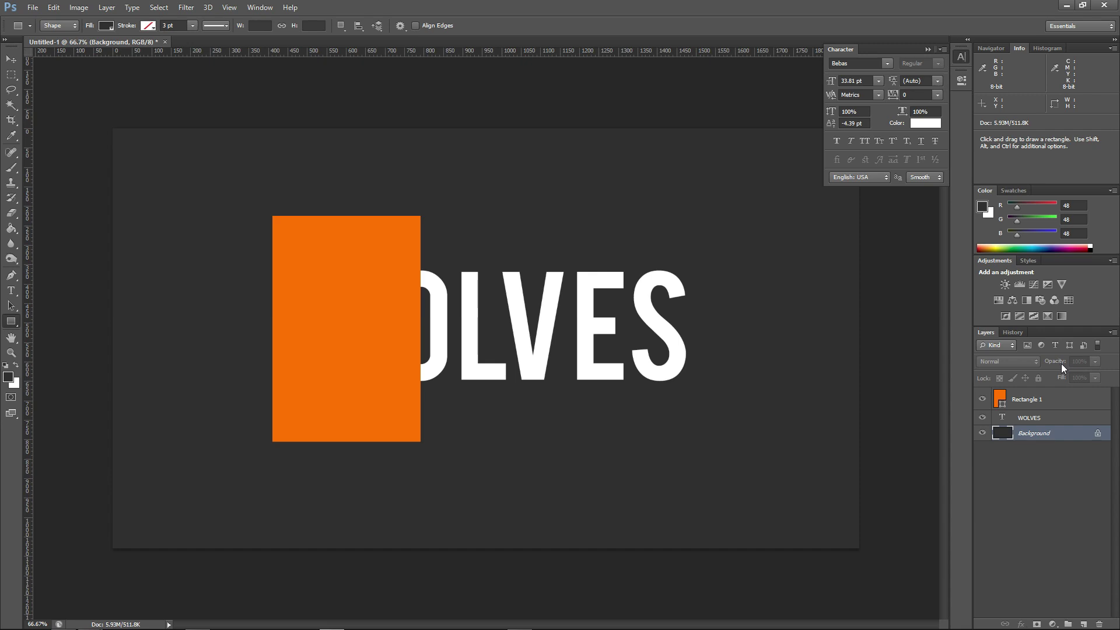
pyautogui.click(11, 59)
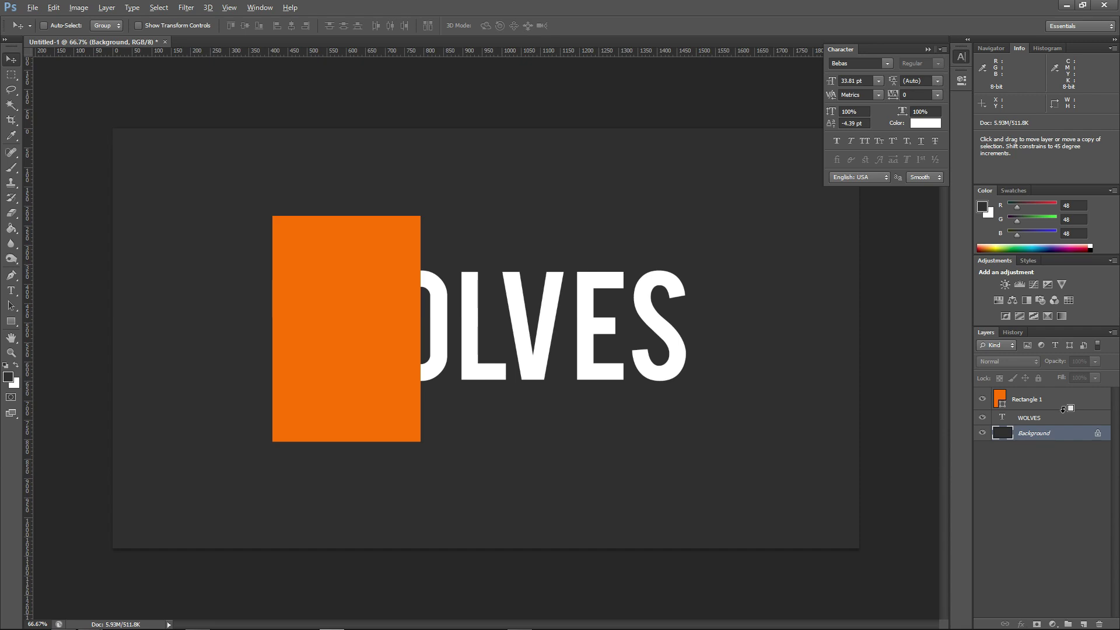
# - Make Rectangle 1 a clipping mask on the WOLVES text layer, leaving only W and half-O orange
pyautogui.moveTo(1067, 421); pyautogui.dragTo(1065, 409)
pyautogui.keyDown('alt'); pyautogui.click(1066, 408); pyautogui.keyUp('alt')
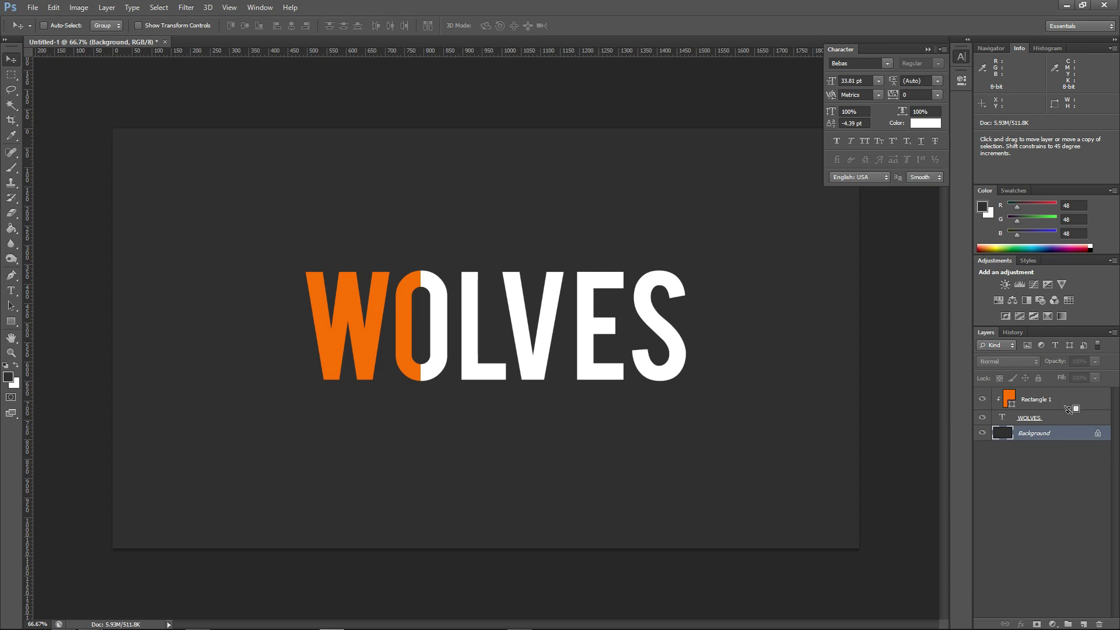
pyautogui.keyDown('alt'); pyautogui.click(1069, 408); pyautogui.keyUp('alt')
pyautogui.keyDown('alt'); pyautogui.click(1068, 408); pyautogui.keyUp('alt')
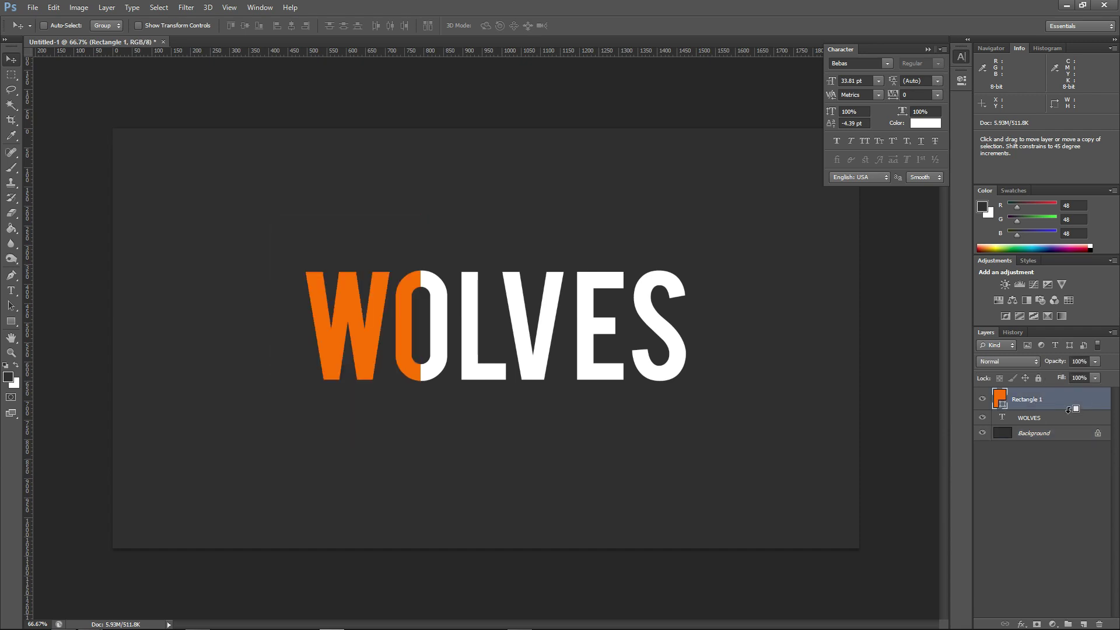
pyautogui.keyDown('alt'); pyautogui.click(1069, 408); pyautogui.keyUp('alt')
pyautogui.keyDown('alt'); pyautogui.click(1068, 409); pyautogui.keyUp('alt')
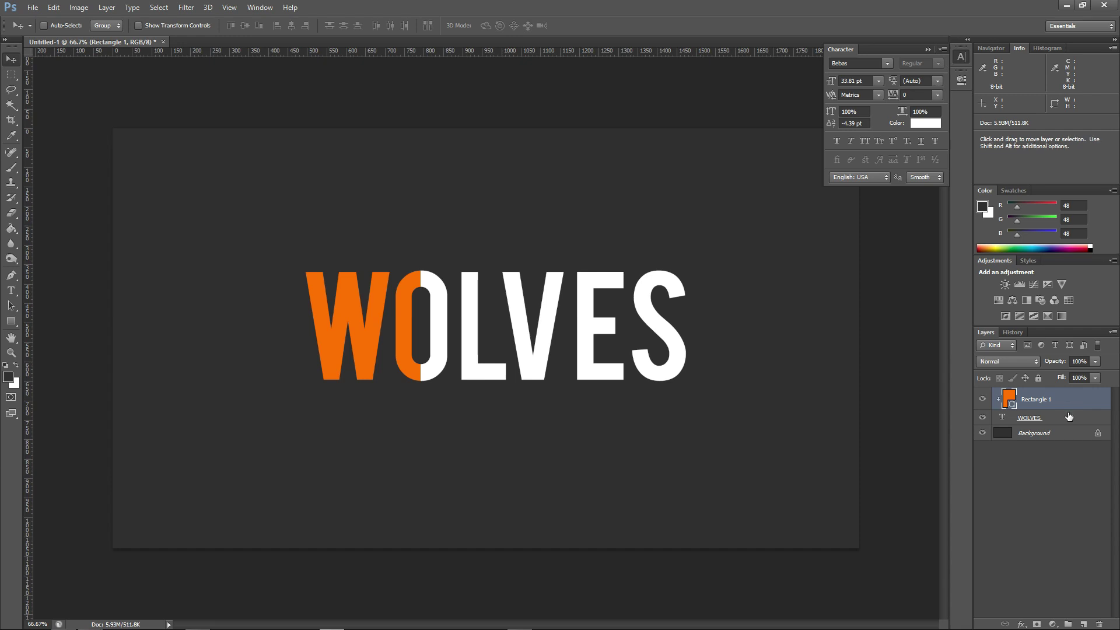
pyautogui.click(17, 353)
# - Zoom in on the WOLVES text and try a white rectangle over OLVES, then undo it
pyautogui.click(508, 248)
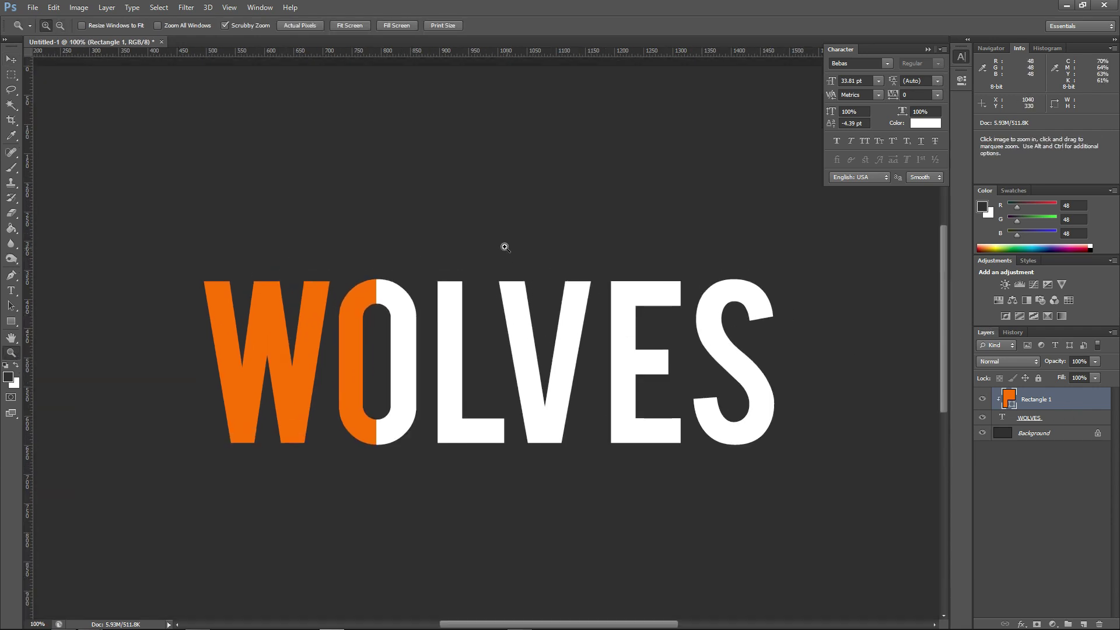
pyautogui.scroll(-1, 388, 431)
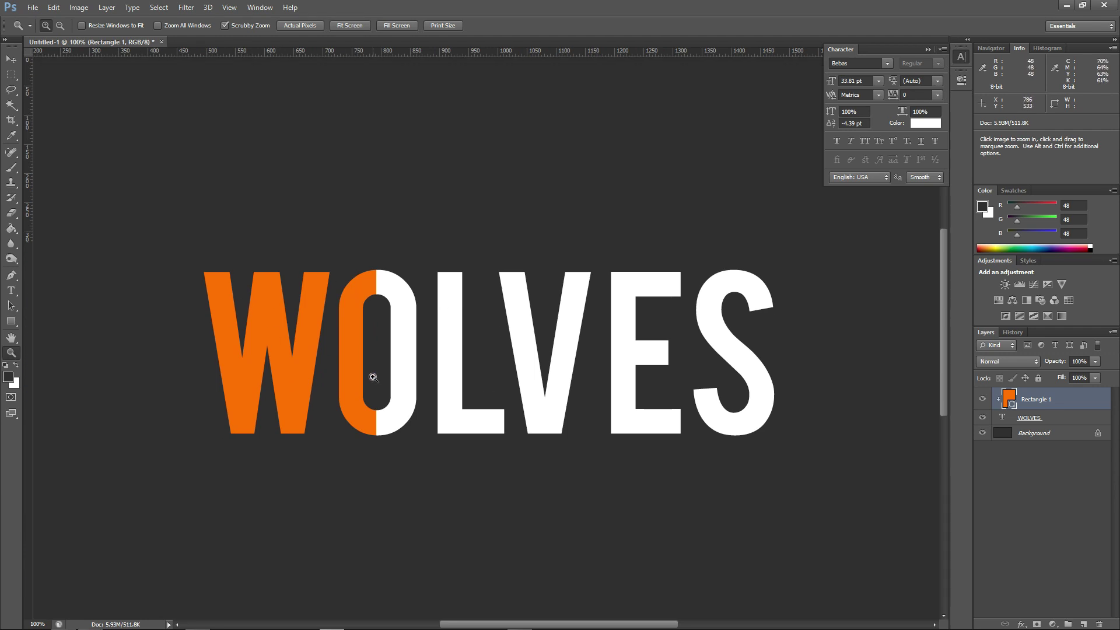
pyautogui.click(11, 59)
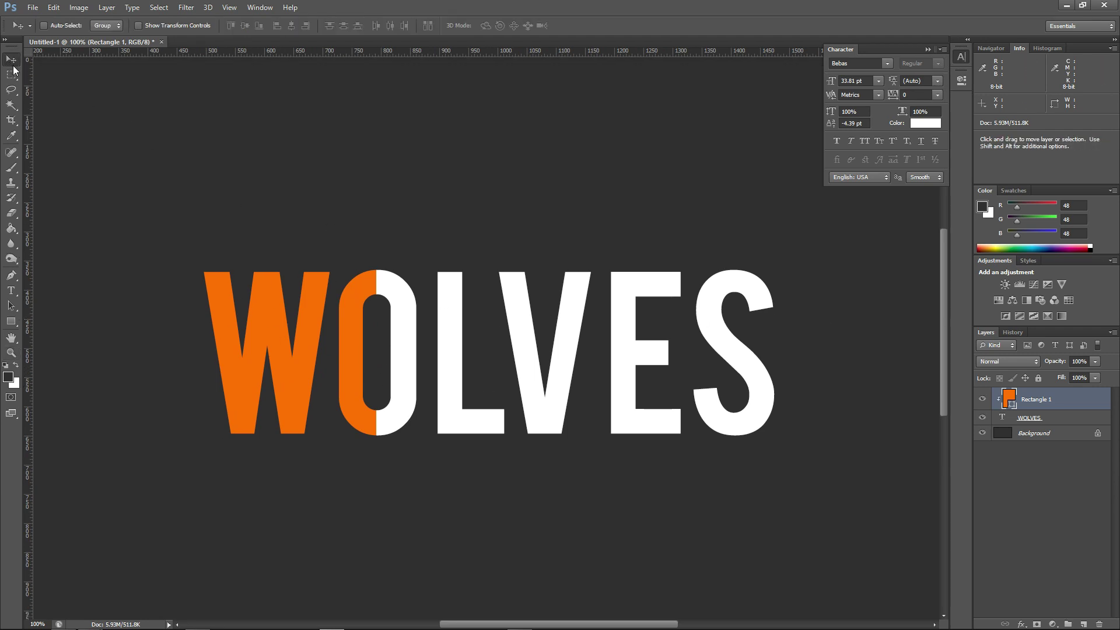
pyautogui.click(11, 321)
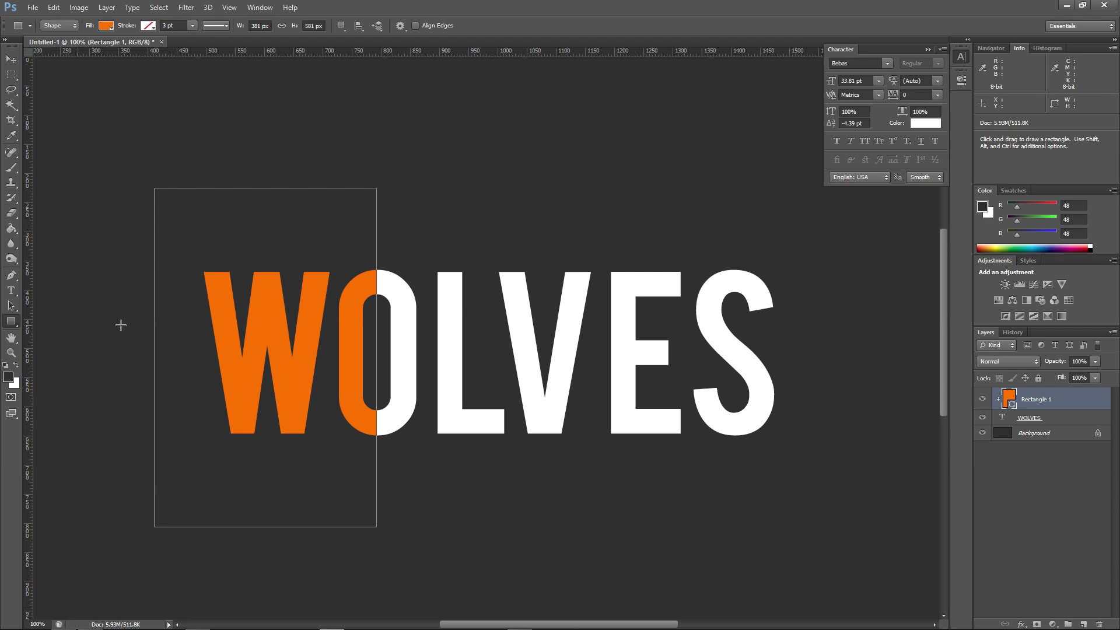
pyautogui.click(1044, 420)
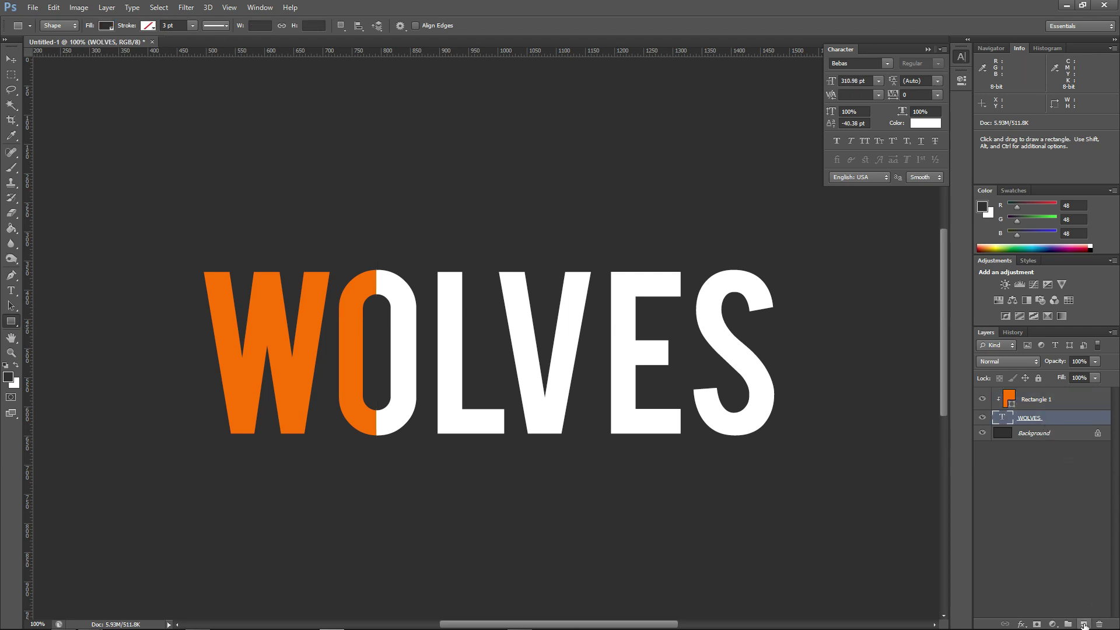
pyautogui.click(1083, 624)
pyautogui.moveTo(361, 225); pyautogui.dragTo(864, 509)
pyautogui.doubleClick(1008, 422)
pyautogui.click(760, 321)
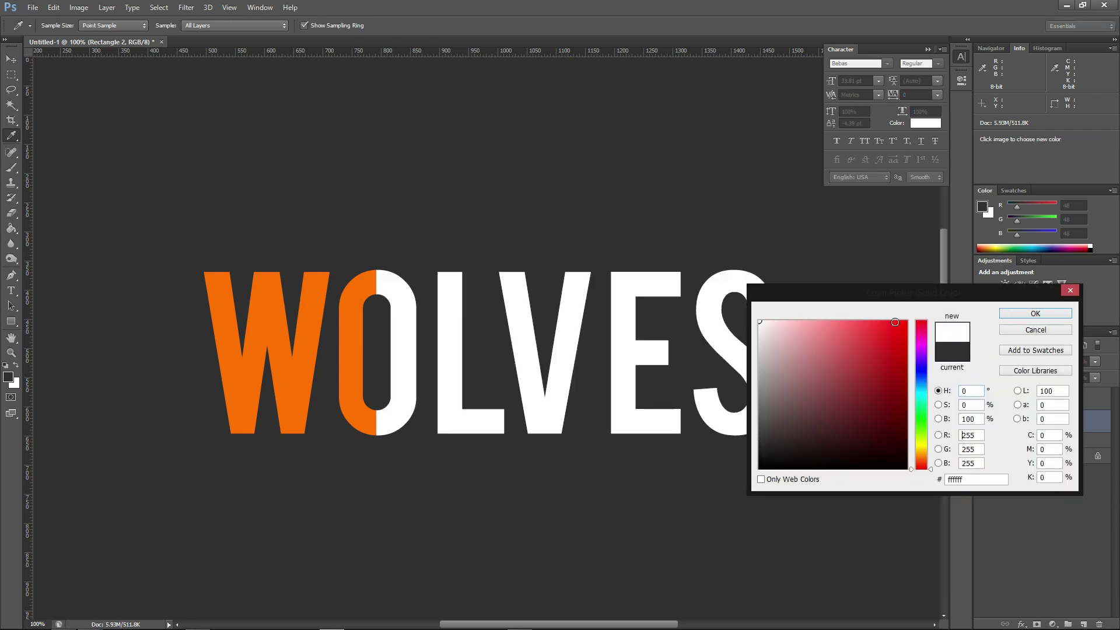
pyautogui.click(1031, 318)
pyautogui.hotkey('ctrl', 'alt', 'z')
pyautogui.hotkey('ctrl', 'alt', 'z')
pyautogui.hotkey('ctrl', 'alt', 'z')
pyautogui.hotkey('ctrl', 'alt', 'z')
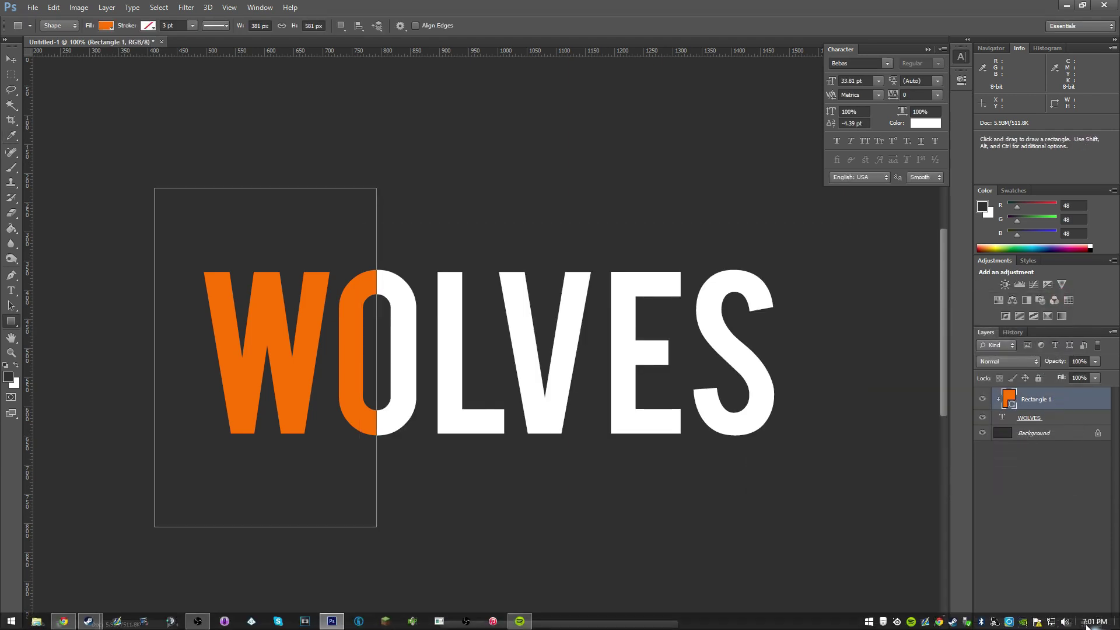
# - Add several new empty layers above the WOLVES text, clipping them to it with Alt+[
pyautogui.click(1084, 624)
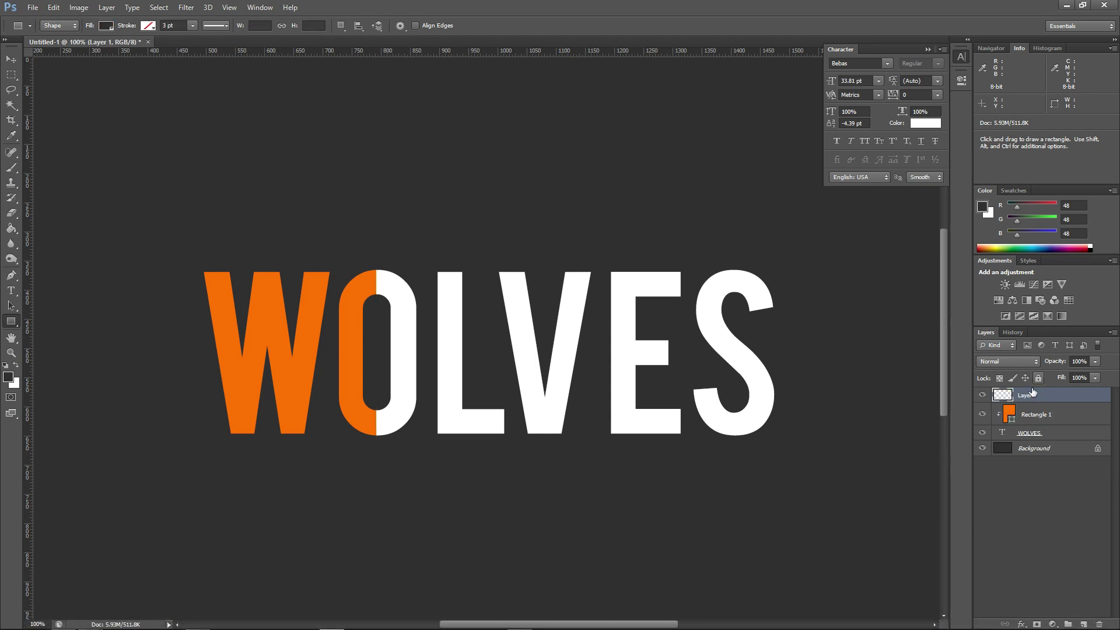
pyautogui.moveTo(362, 234); pyautogui.dragTo(837, 508)
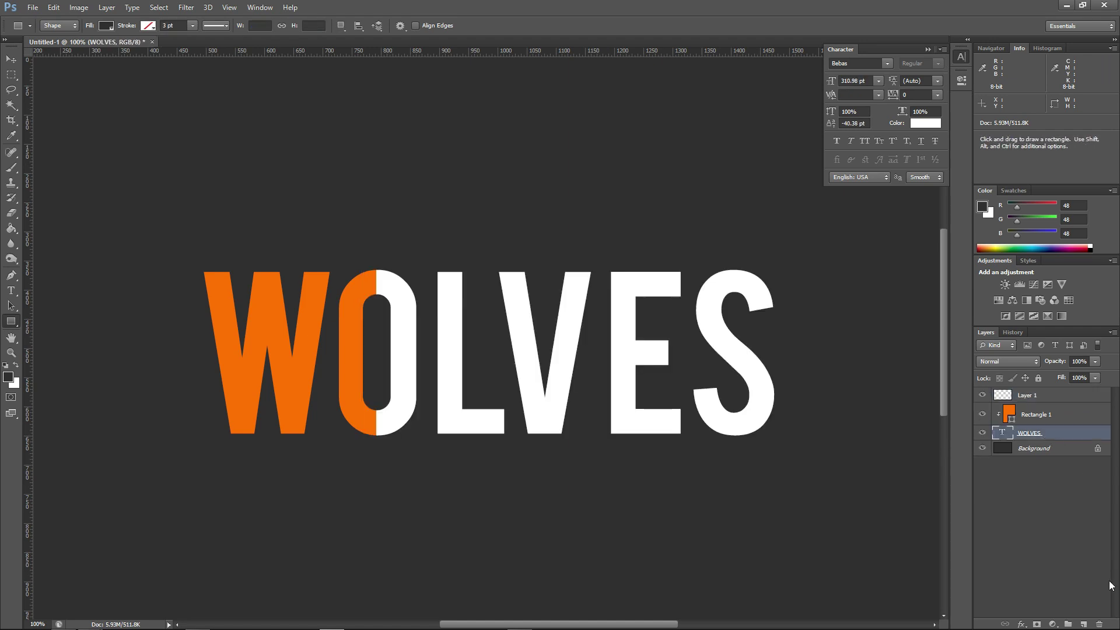
pyautogui.click(1083, 624)
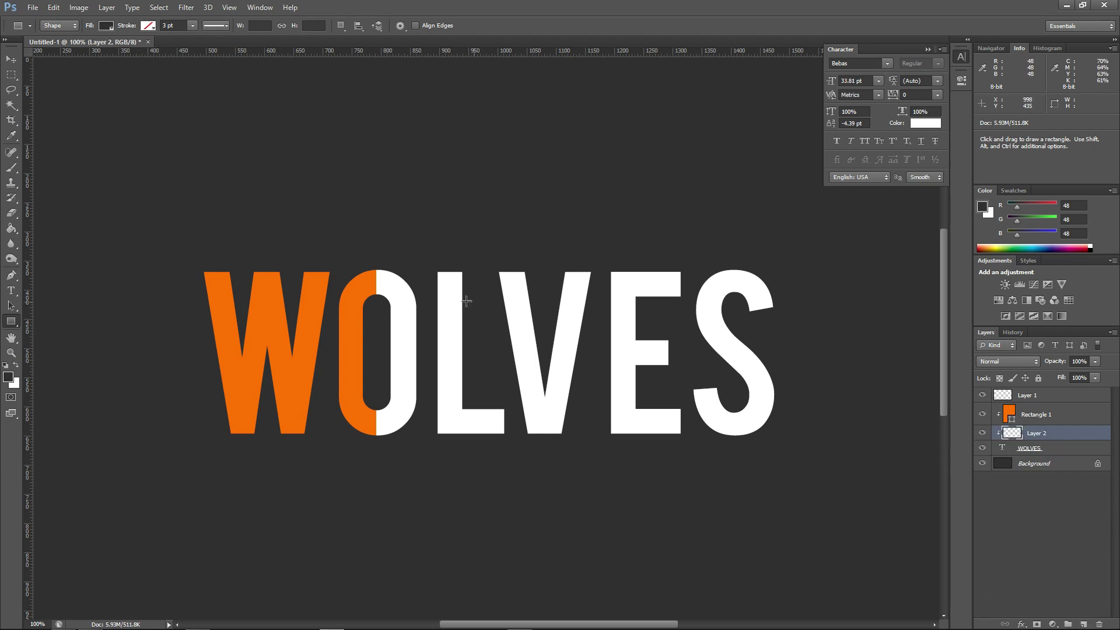
pyautogui.click(1036, 452)
pyautogui.click(1084, 624)
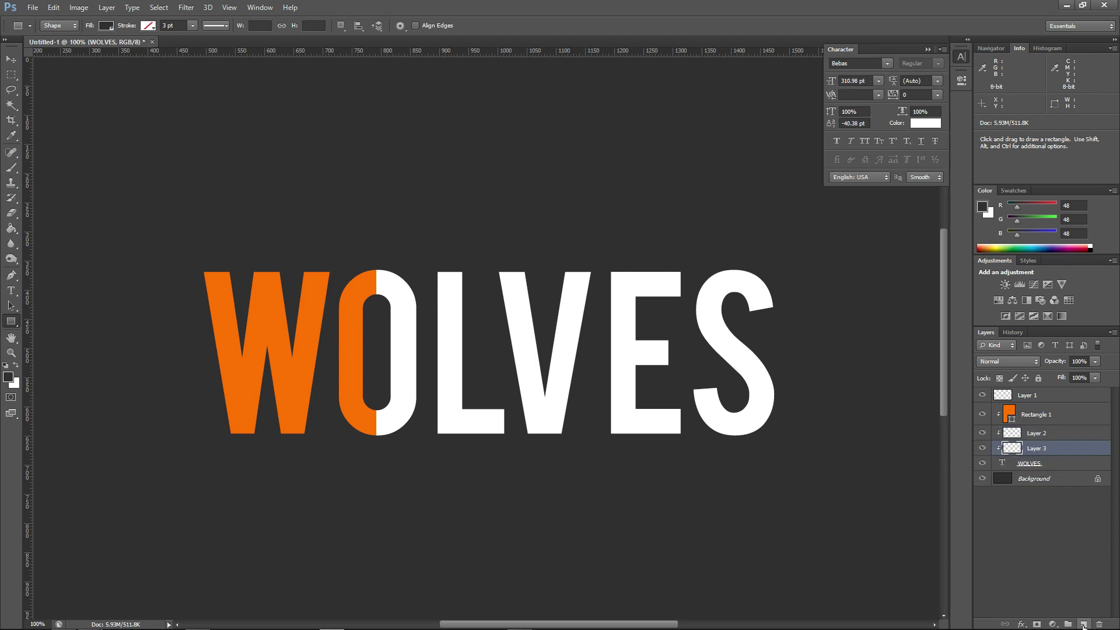
pyautogui.hotkey('alt', '[')
pyautogui.click(1084, 621)
pyautogui.hotkey('alt', '[')
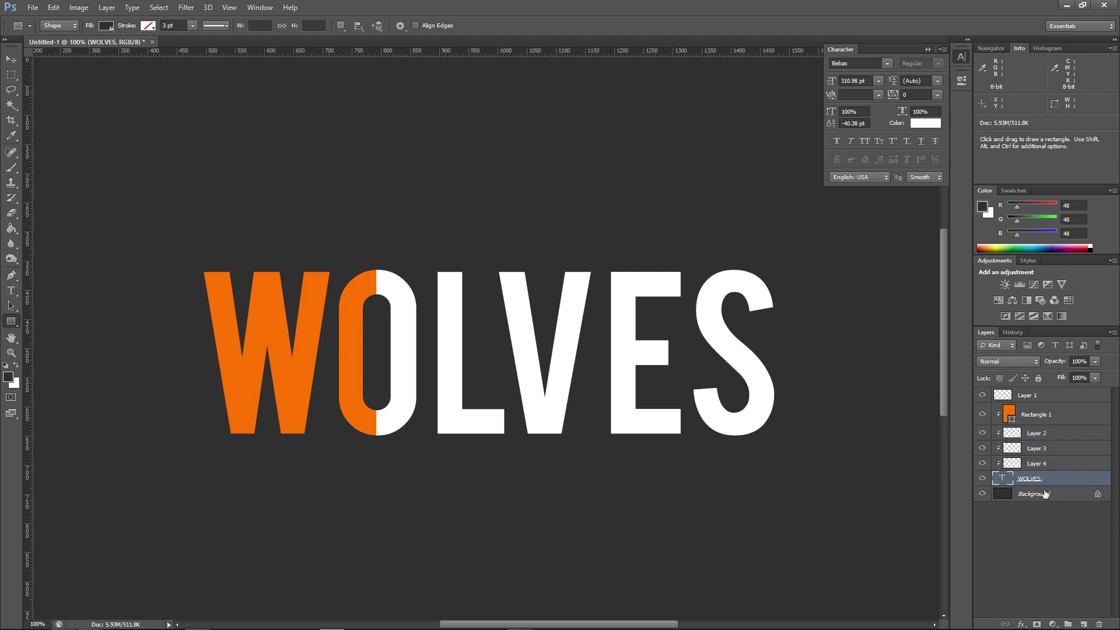
pyautogui.click(1086, 624)
# - Delete the leftover Layer 1 and reselect the WOLVES text layer
pyautogui.click(1030, 395)
pyautogui.press('Delete')
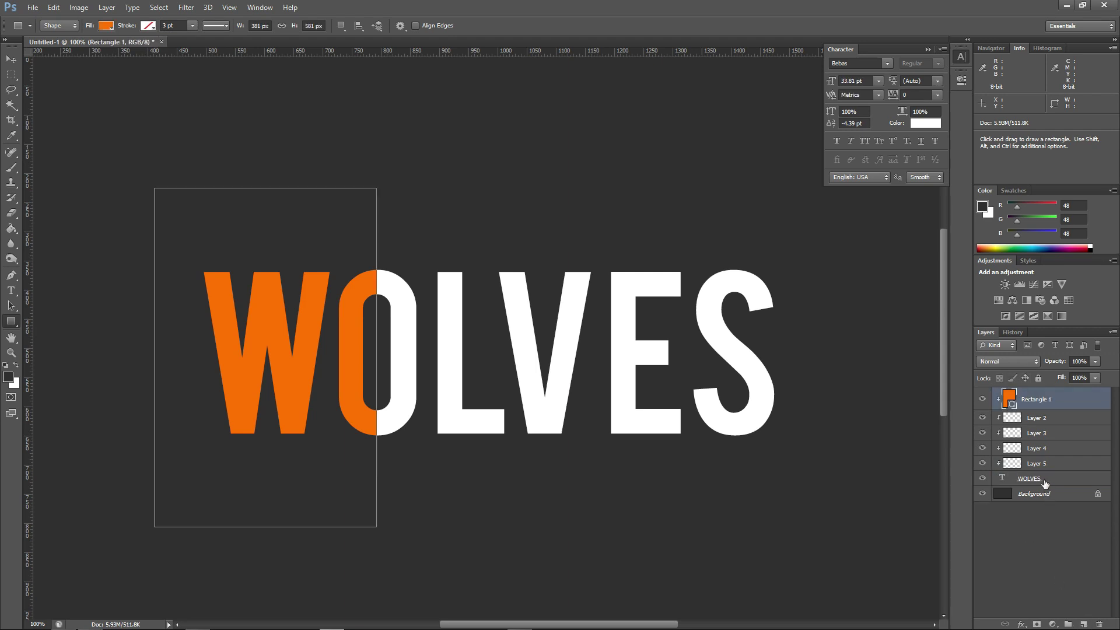
pyautogui.click(1058, 477)
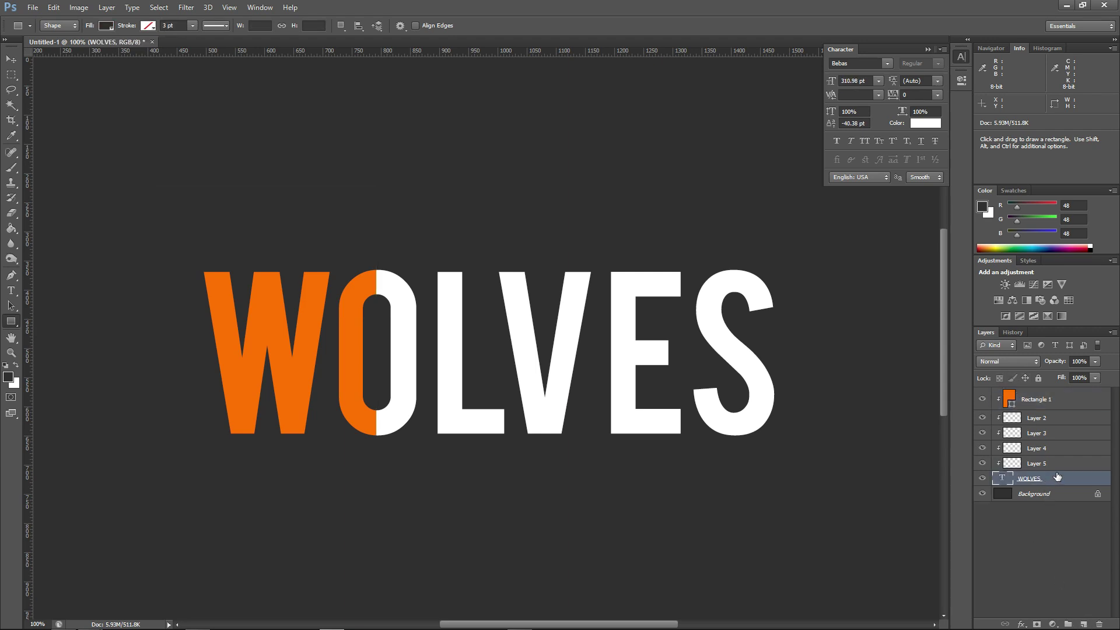
pyautogui.click(15, 168)
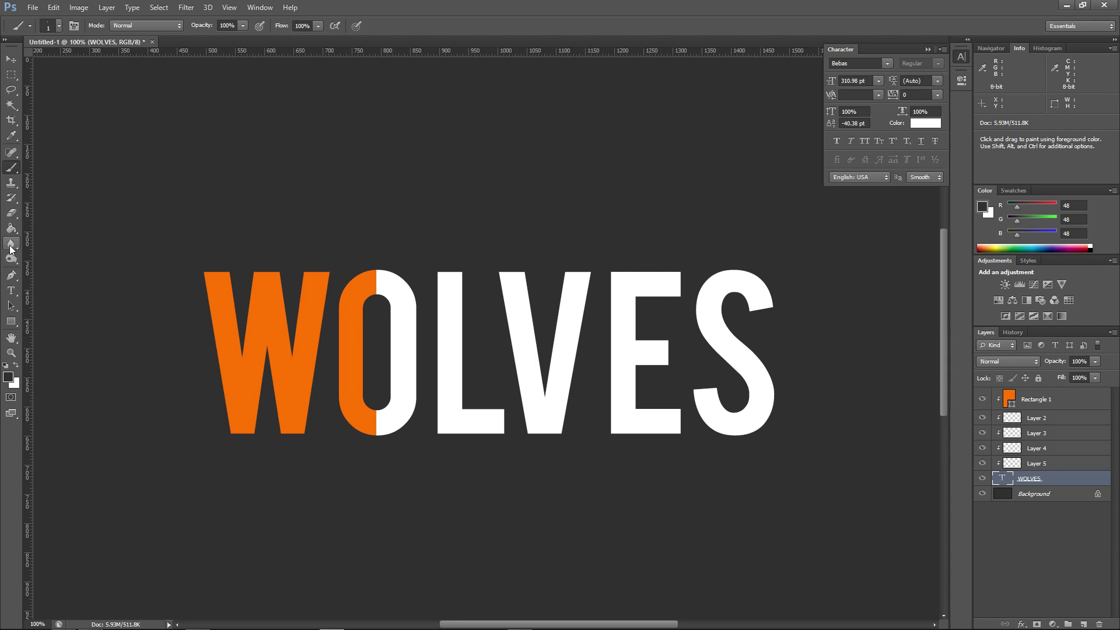
# - Enlarge the soft brush and paint a dark fade along the bottom of OLVES on Layer 5
pyautogui.rightClick(433, 336)
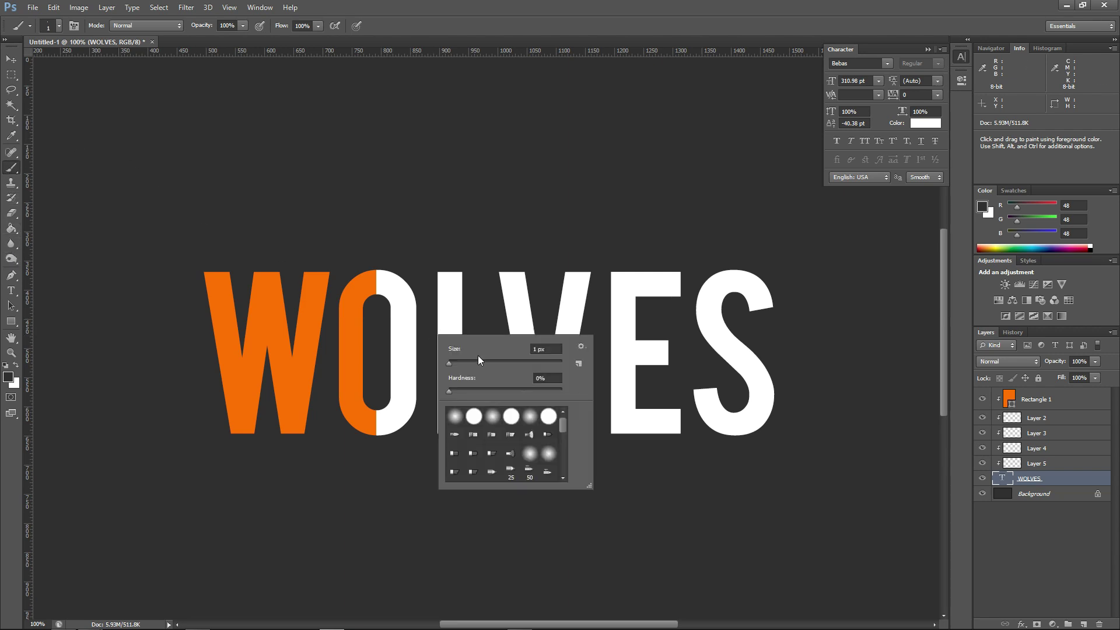
pyautogui.moveTo(481, 361); pyautogui.dragTo(508, 361)
pyautogui.press('Escape')
pyautogui.hotkey('alt', ']')
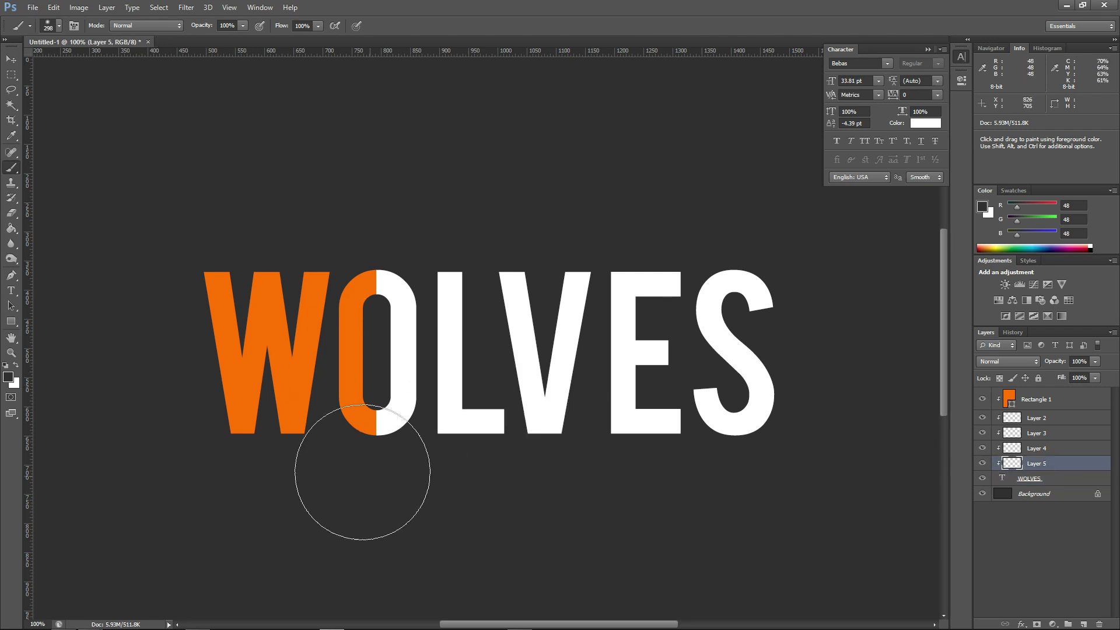
pyautogui.moveTo(362, 475); pyautogui.dragTo(1026, 466)
pyautogui.moveTo(187, 463); pyautogui.dragTo(903, 465)
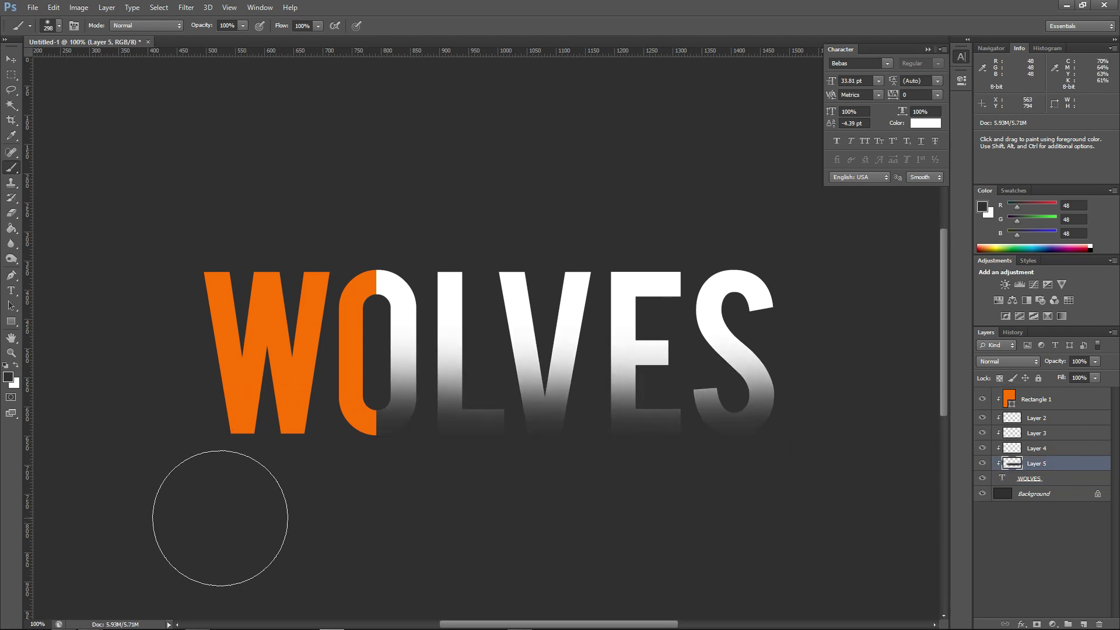
pyautogui.click(982, 465)
pyautogui.click(982, 465)
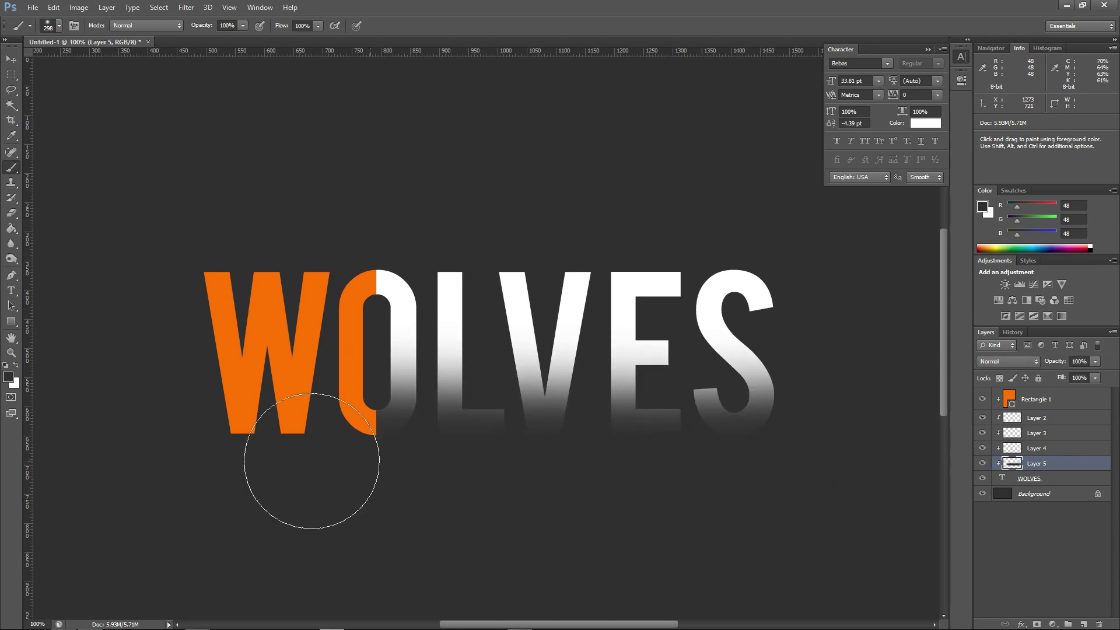
# - Set the foreground to pure red and brush it across the lower OLVES, undoing the overpainted tops
pyautogui.click(8, 377)
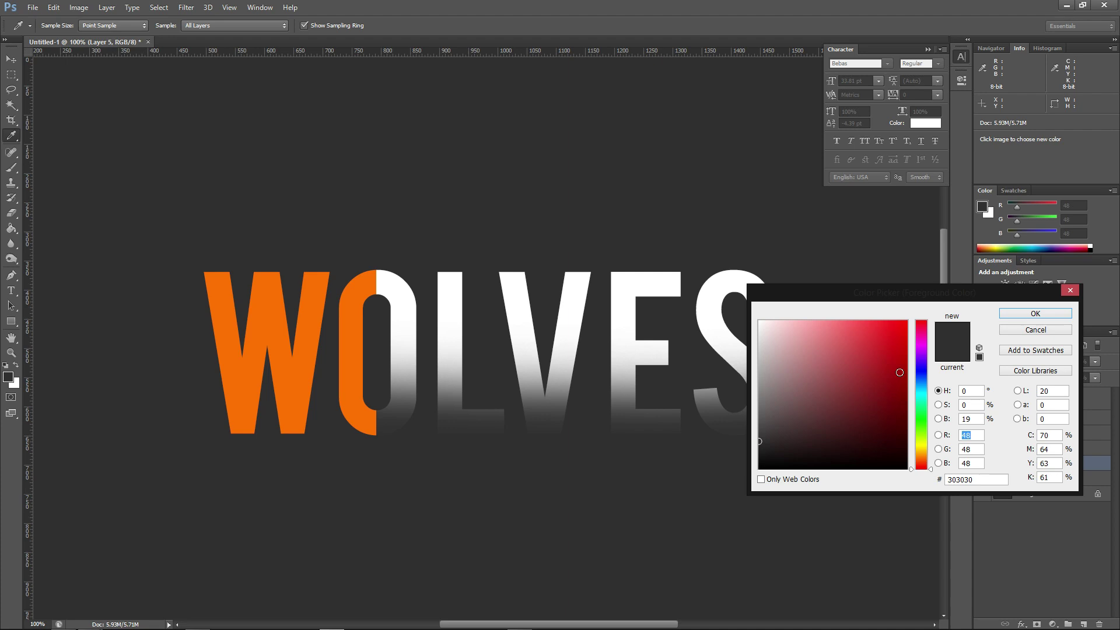
pyautogui.click(909, 335)
pyautogui.click(1036, 313)
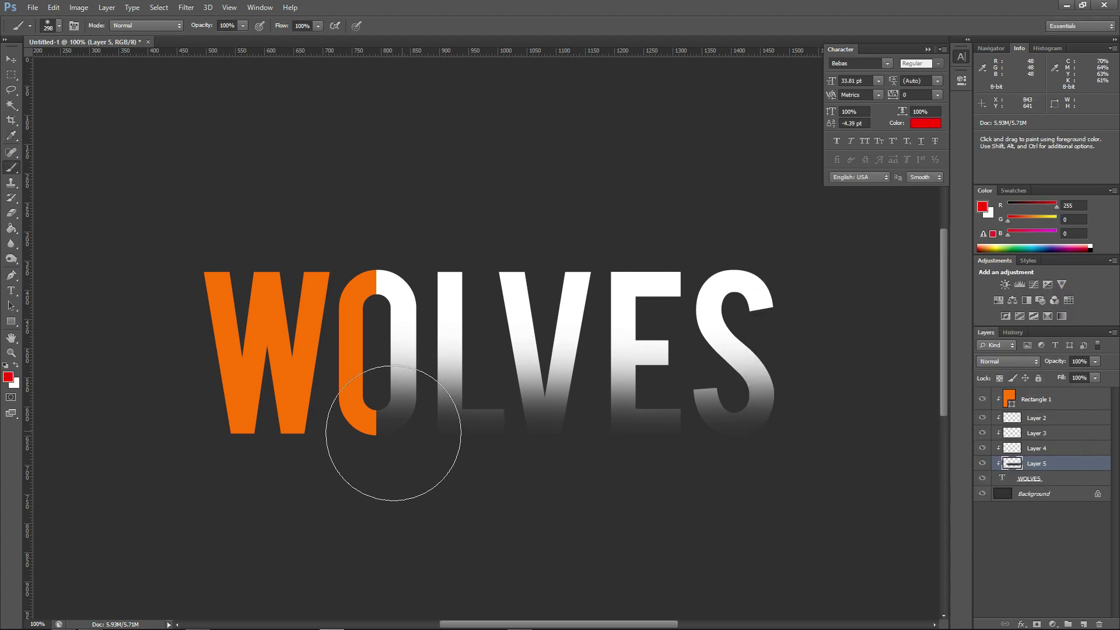
pyautogui.moveTo(244, 455); pyautogui.dragTo(947, 450)
pyautogui.moveTo(275, 467); pyautogui.dragTo(940, 469)
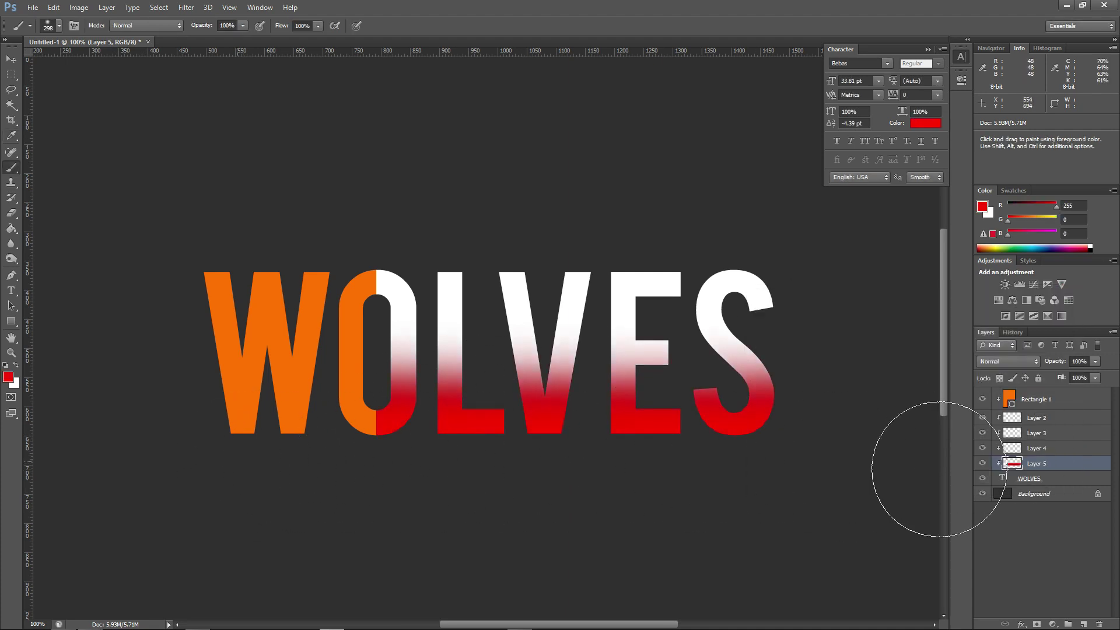
pyautogui.moveTo(245, 447); pyautogui.dragTo(1097, 478)
pyautogui.moveTo(300, 475); pyautogui.dragTo(992, 473)
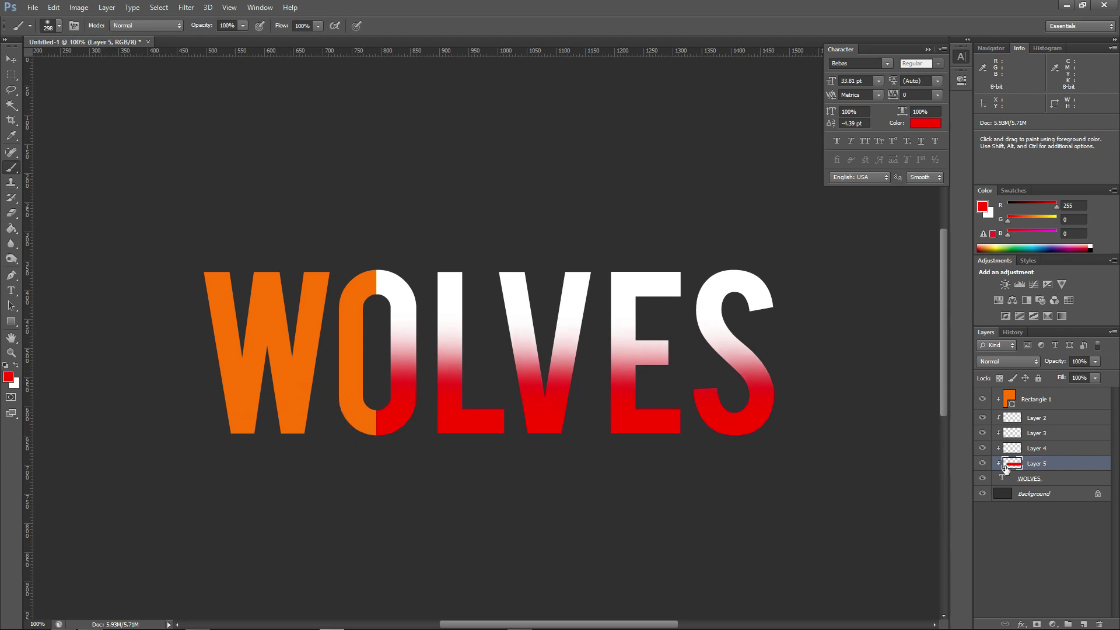
pyautogui.moveTo(301, 435)
pyautogui.mouseDown()
pyautogui.moveTo(460, 352)
pyautogui.moveTo(426, 285)
pyautogui.moveTo(404, 384)
pyautogui.moveTo(613, 345)
pyautogui.mouseUp()
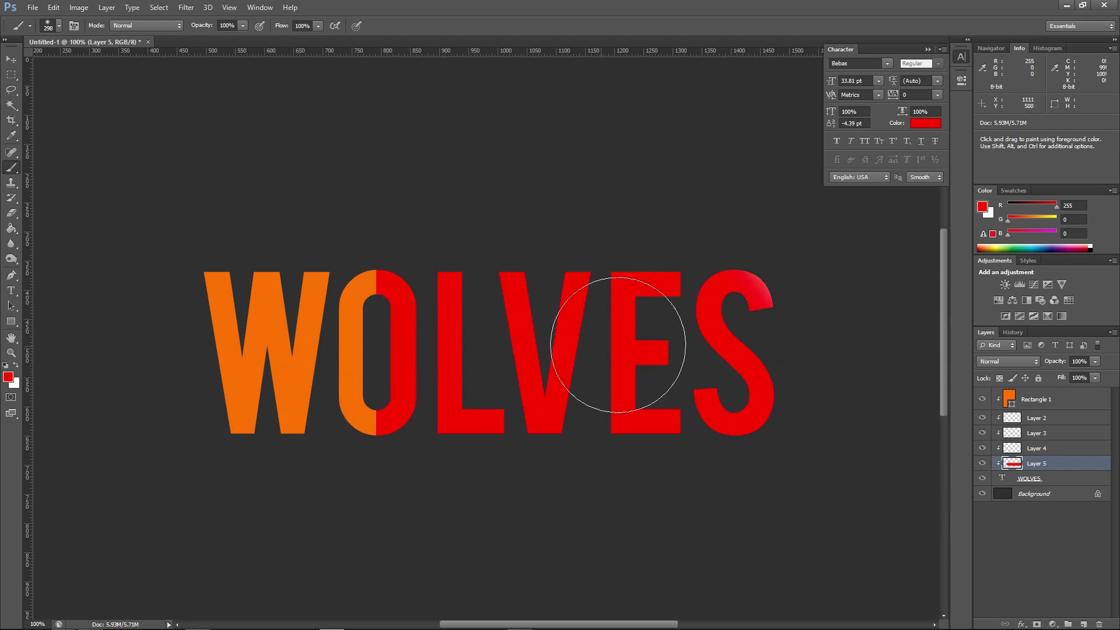
pyautogui.hotkey('ctrl', 'z')
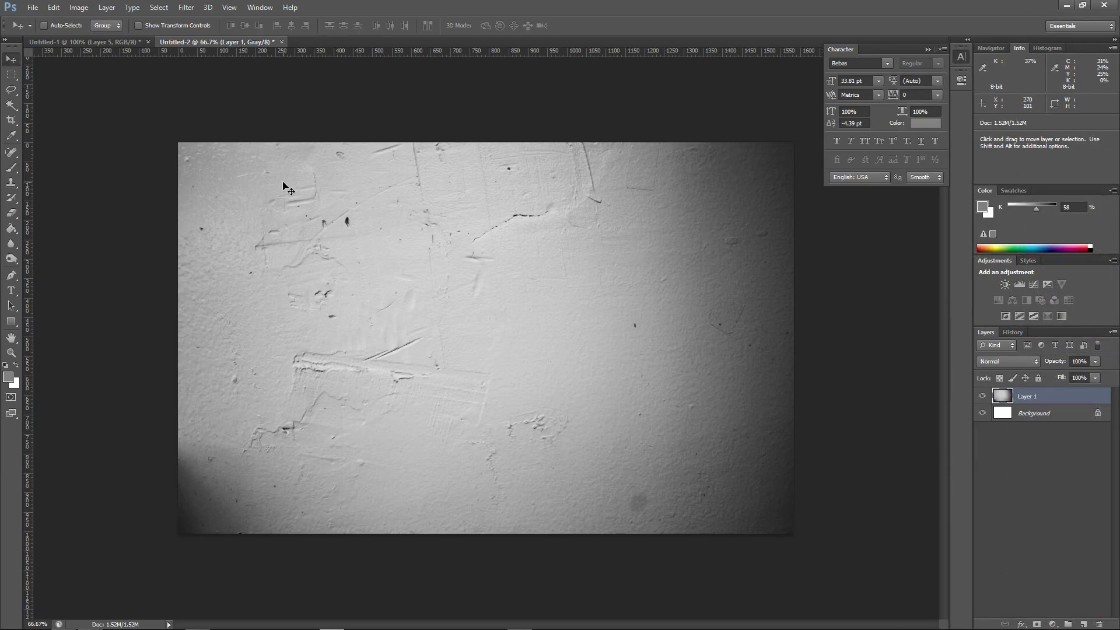
# - Drag the wall texture from Untitled-2 into the WOLVES document as a new layer
pyautogui.moveTo(284, 185); pyautogui.dragTo(241, 95)
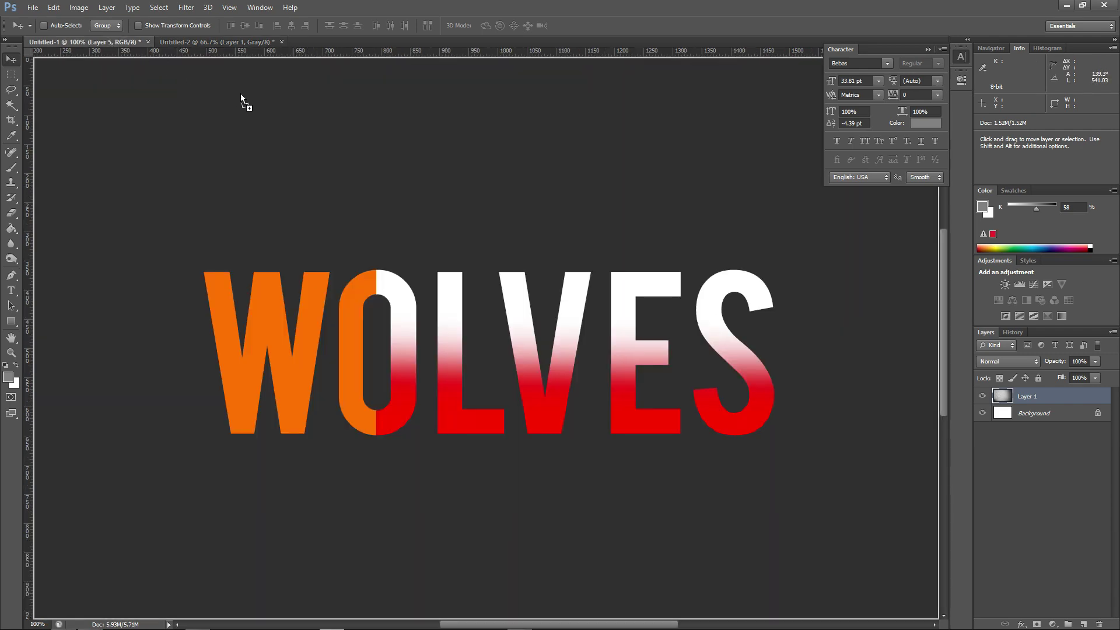
pyautogui.moveTo(263, 163); pyautogui.dragTo(277, 170)
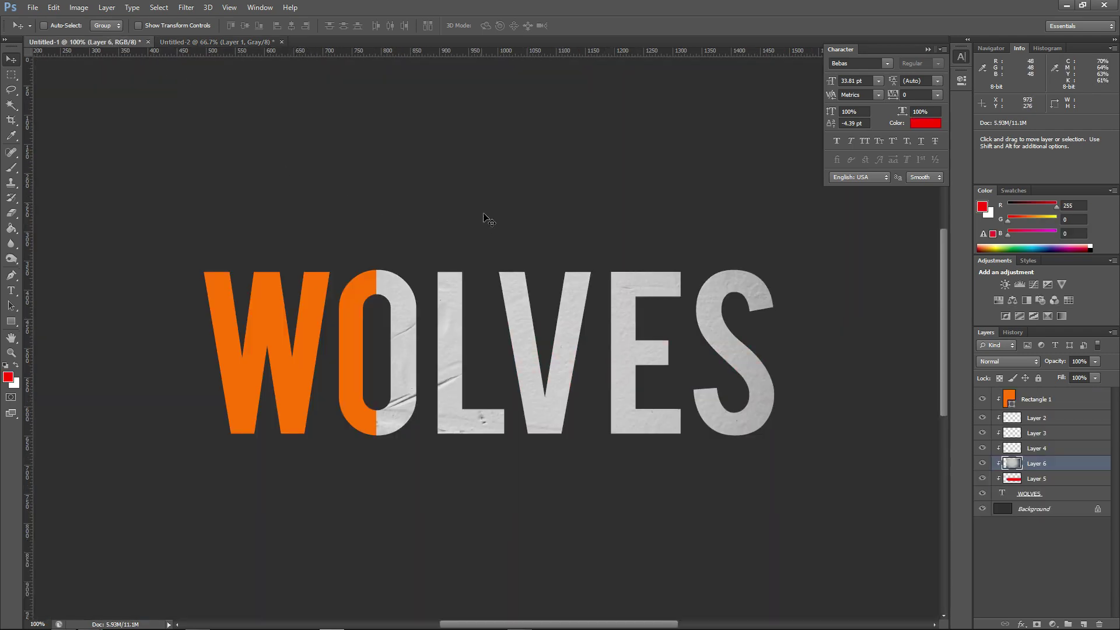
# - Scale the wall texture Layer 6 down to about 49% with Free Transform
pyautogui.hotkey('ctrl', 't')
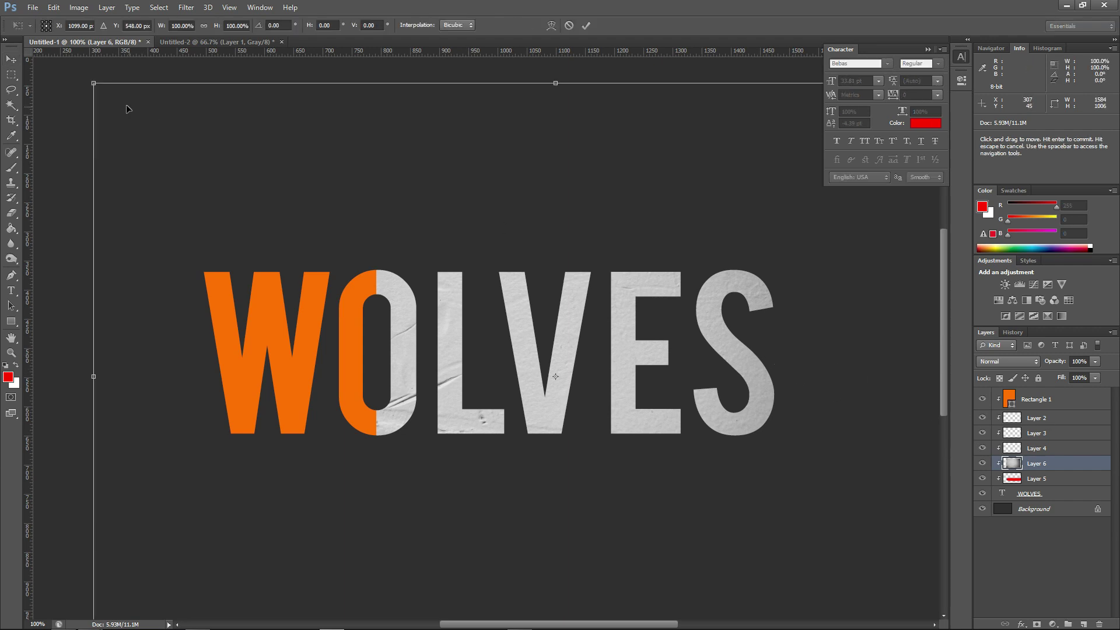
pyautogui.moveTo(88, 79); pyautogui.dragTo(326, 231)
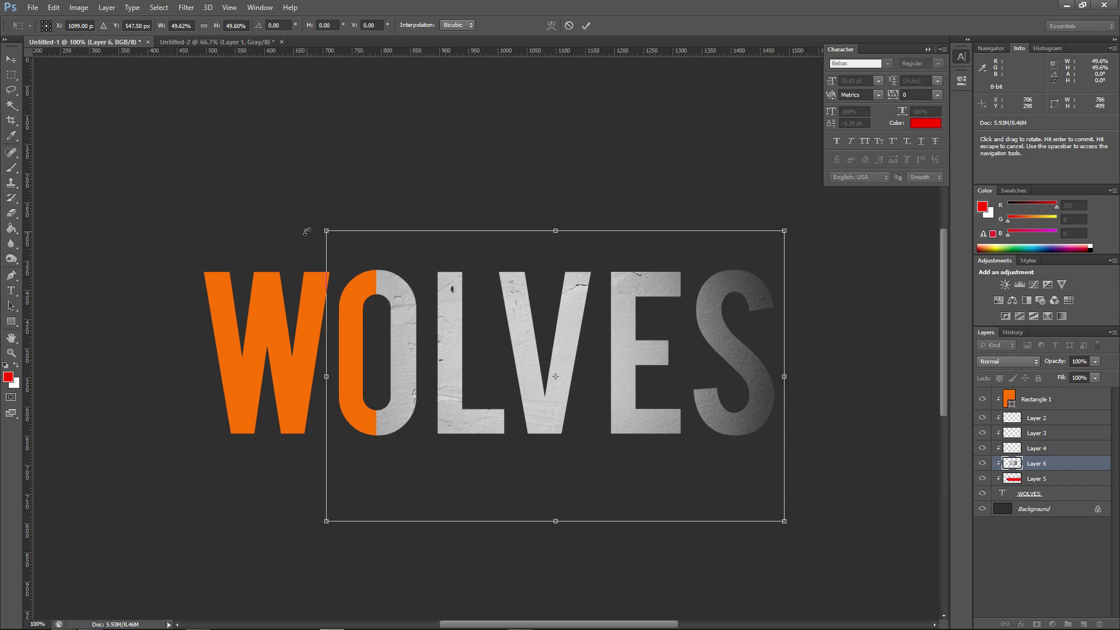
pyautogui.press('Return')
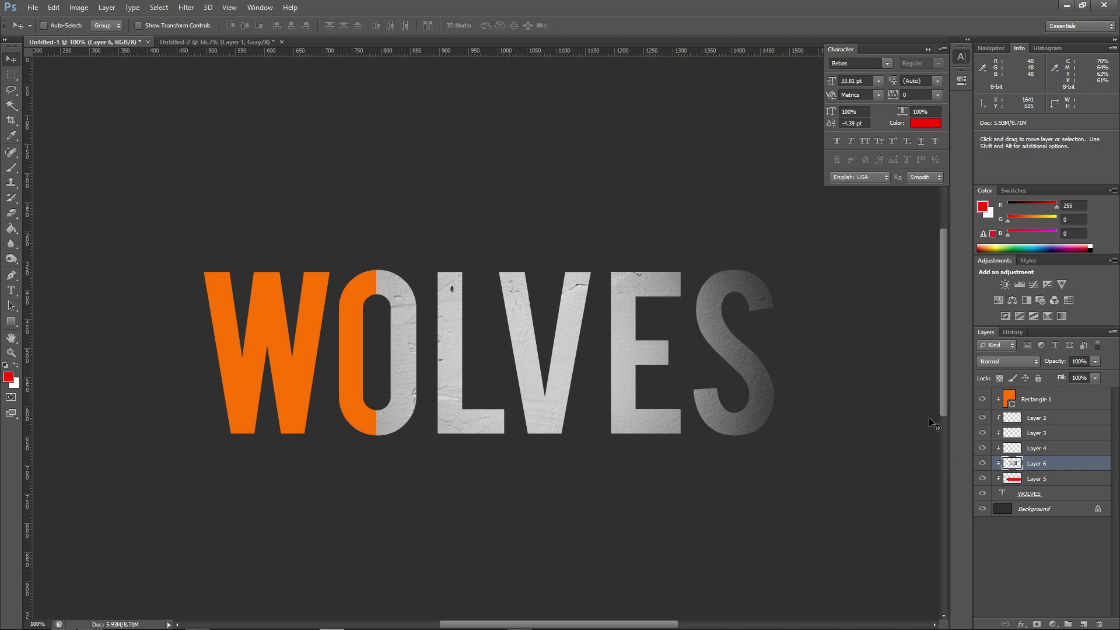
pyautogui.click(245, 42)
pyautogui.click(99, 43)
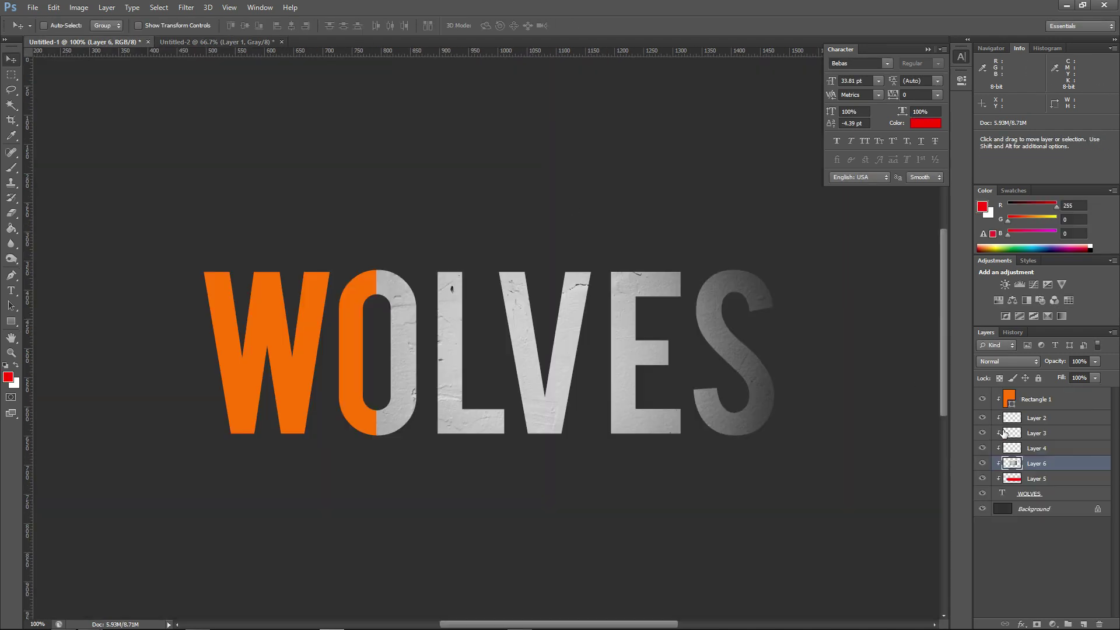
# - Clip Layer 6 inside the letters, shift it left, and place it beneath Rectangle 1
pyautogui.click(1041, 480)
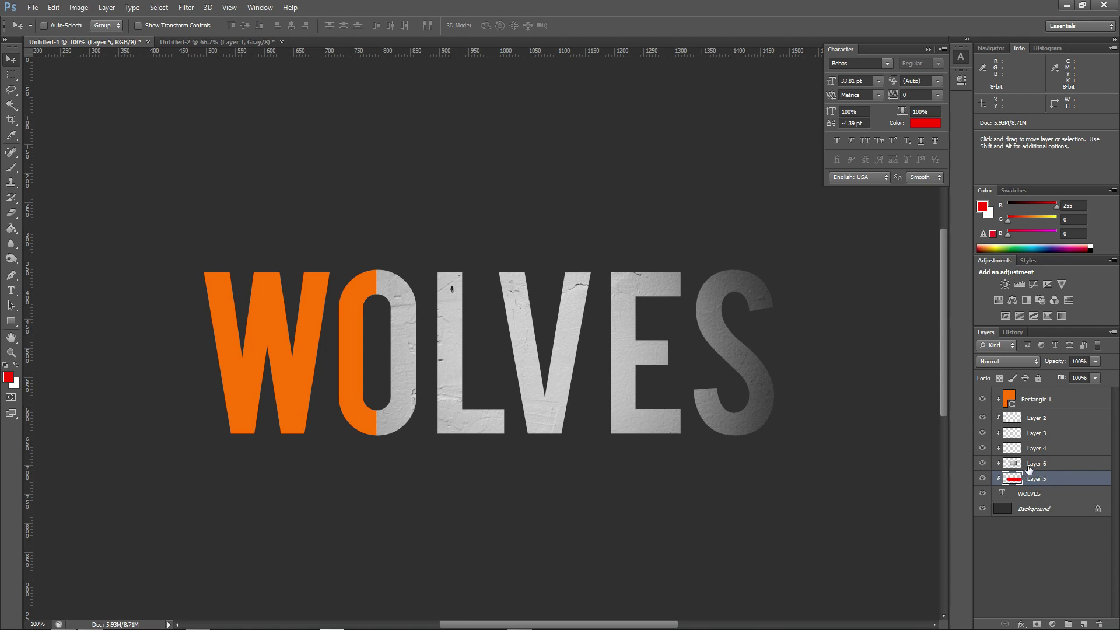
pyautogui.click(1031, 464)
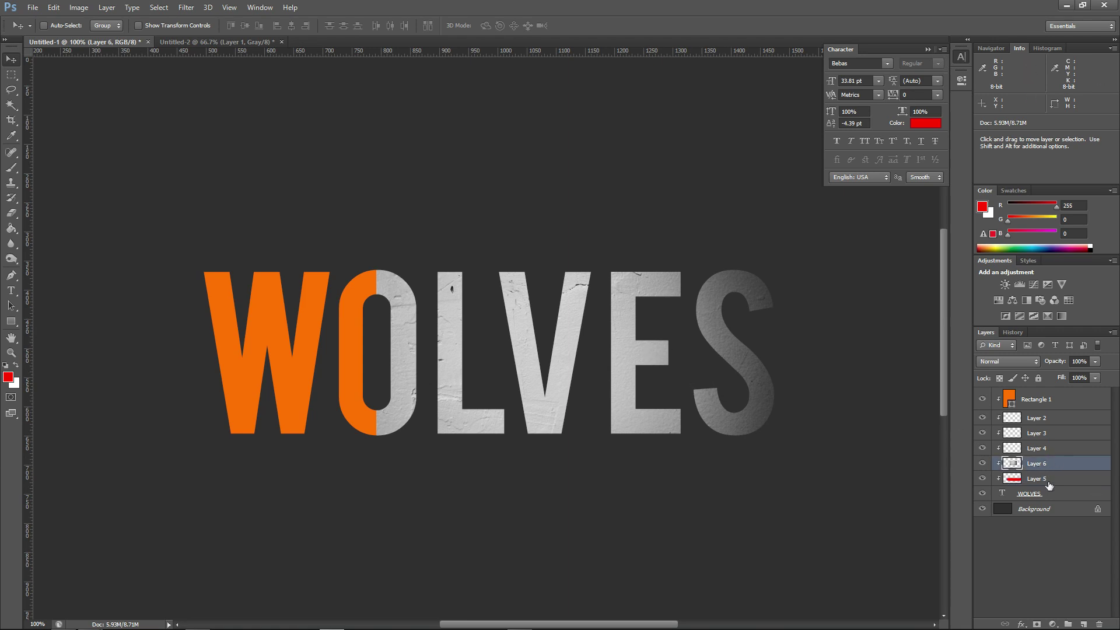
pyautogui.moveTo(1048, 465); pyautogui.dragTo(1039, 399)
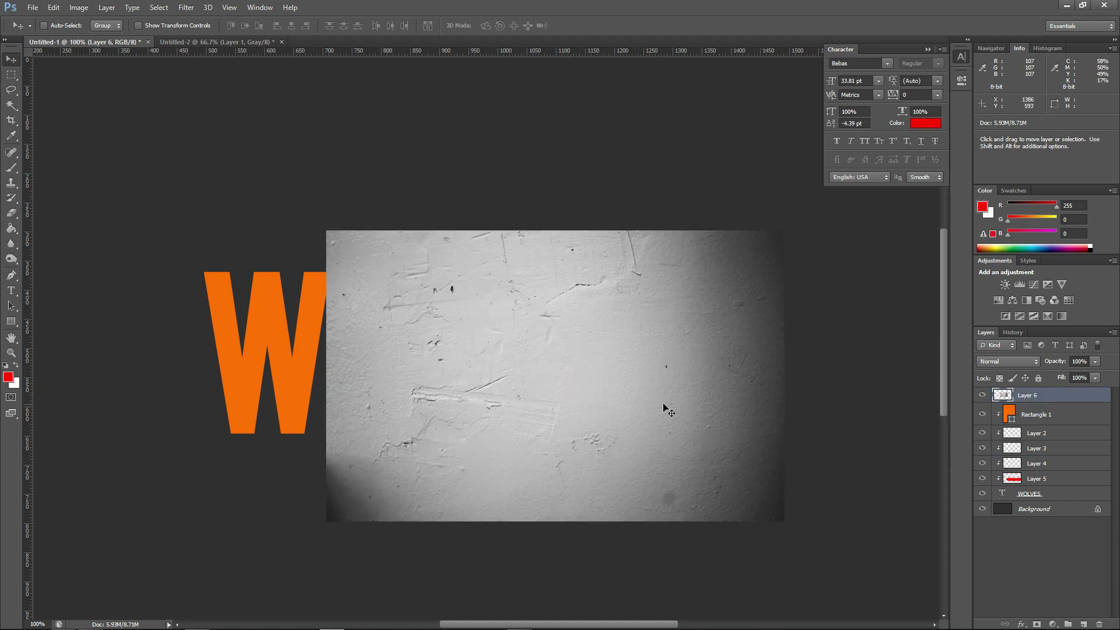
pyautogui.moveTo(737, 344); pyautogui.dragTo(711, 342)
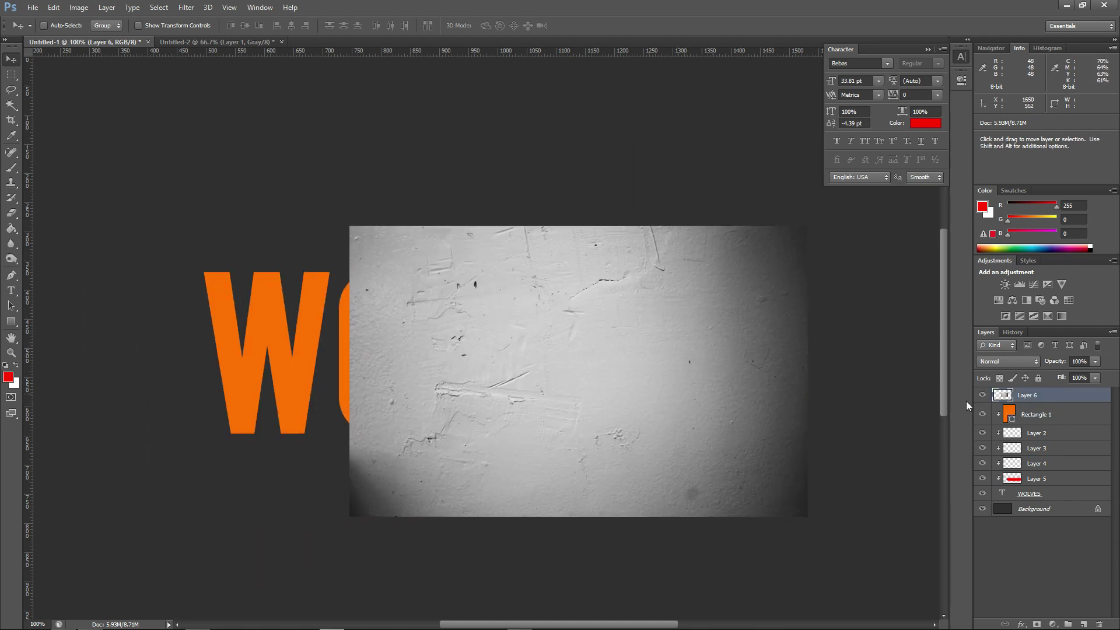
pyautogui.keyDown('alt'); pyautogui.click(1069, 401); pyautogui.keyUp('alt')
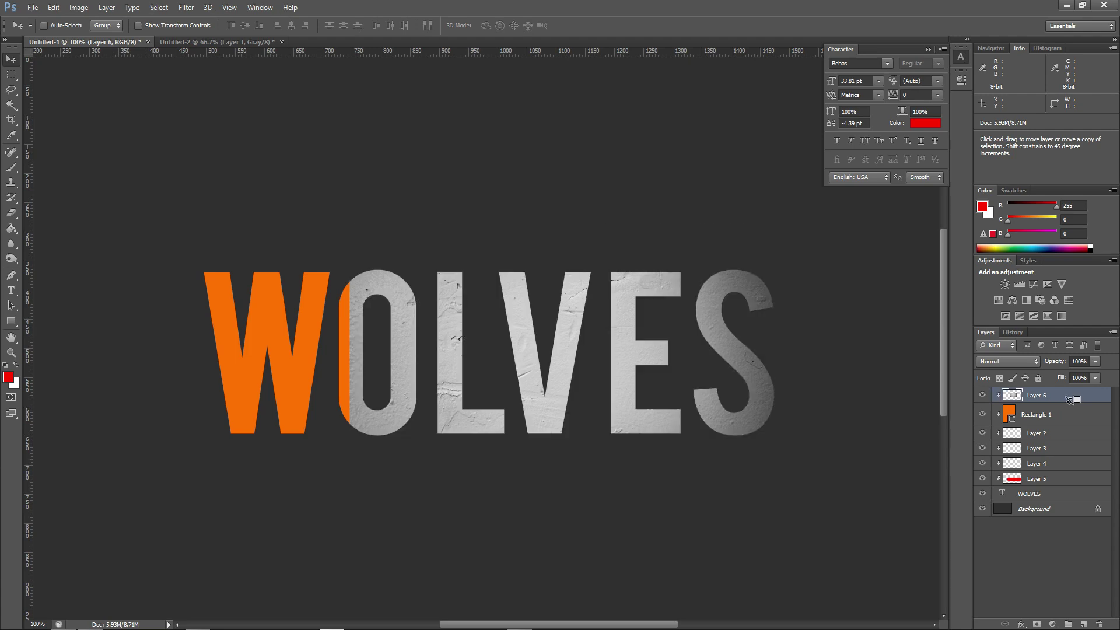
pyautogui.moveTo(1047, 397); pyautogui.dragTo(1054, 433)
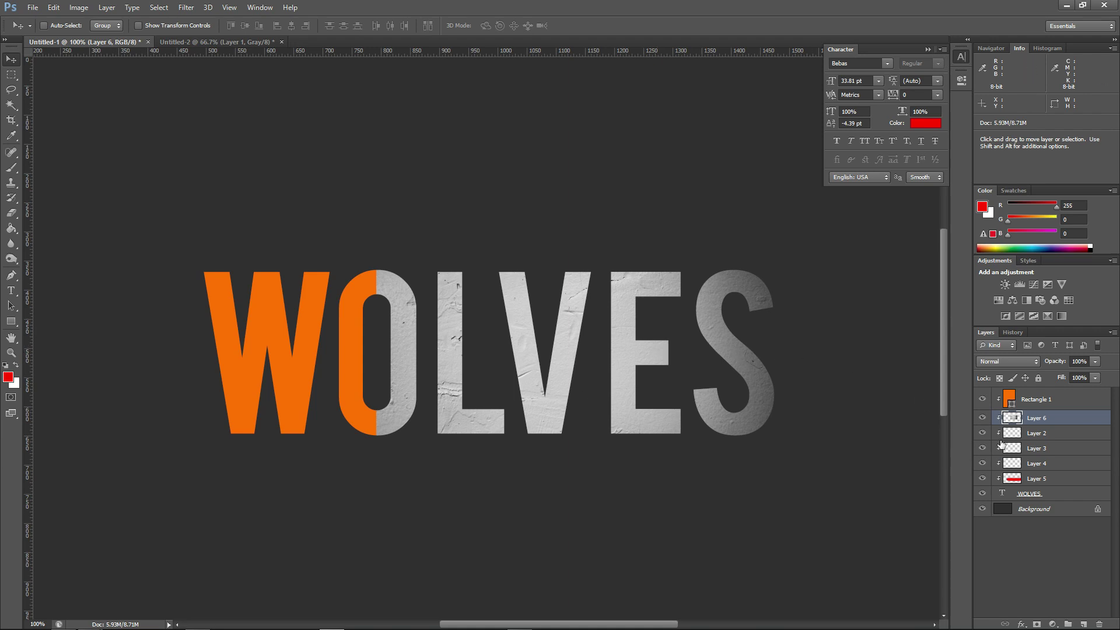
# - Nudge the wall texture to reposition it inside the OLVES letters
pyautogui.moveTo(766, 413); pyautogui.dragTo(771, 412)
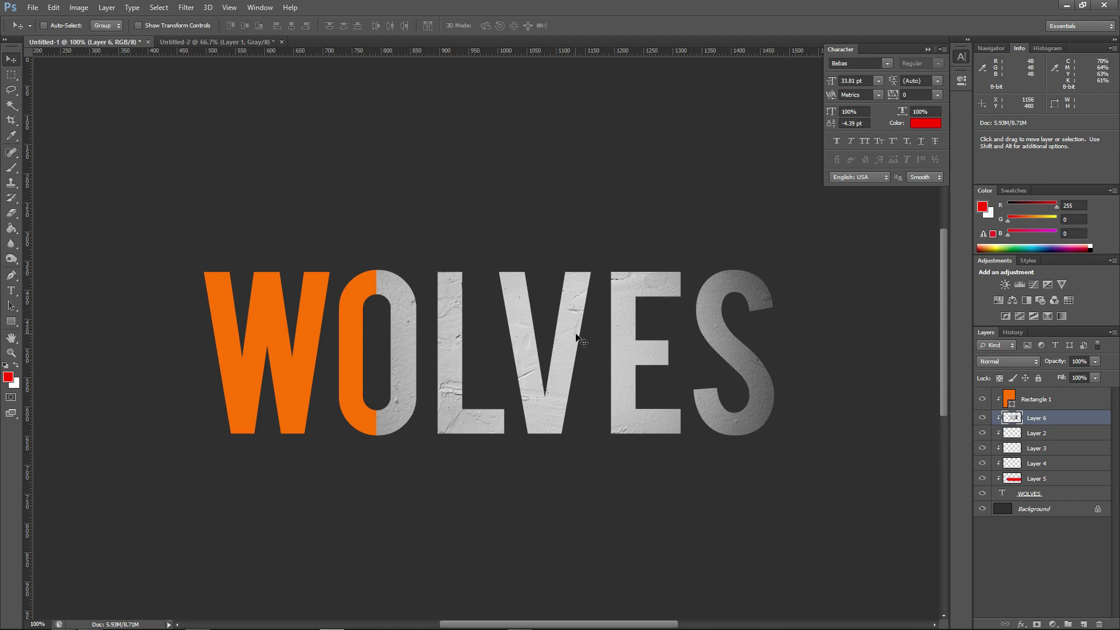
pyautogui.scroll(-5, 545, 428)
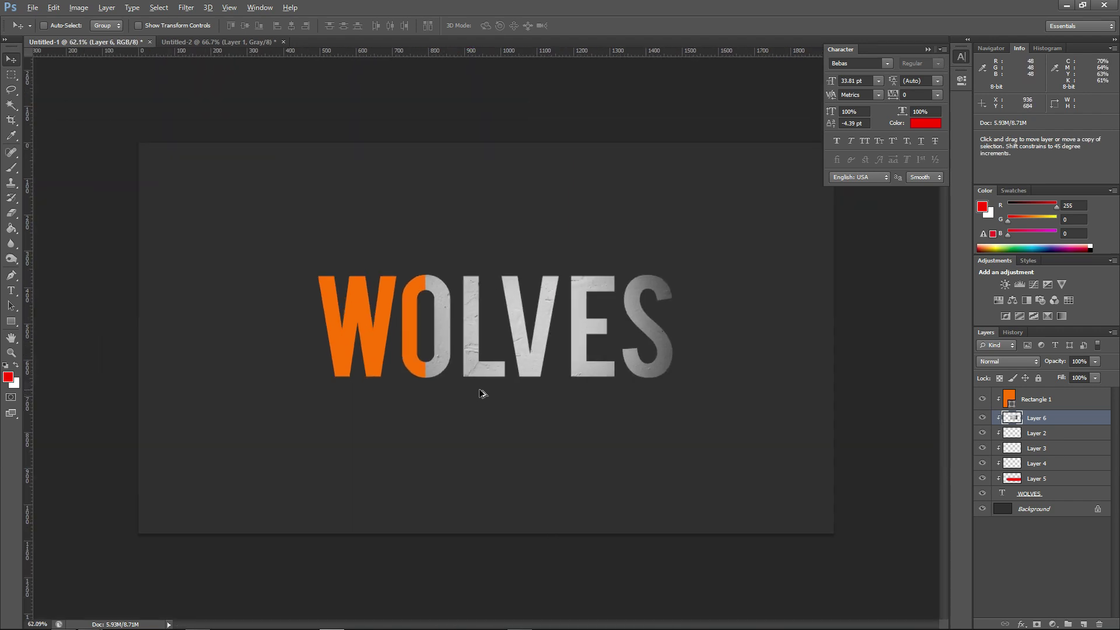
pyautogui.scroll(1, 482, 394)
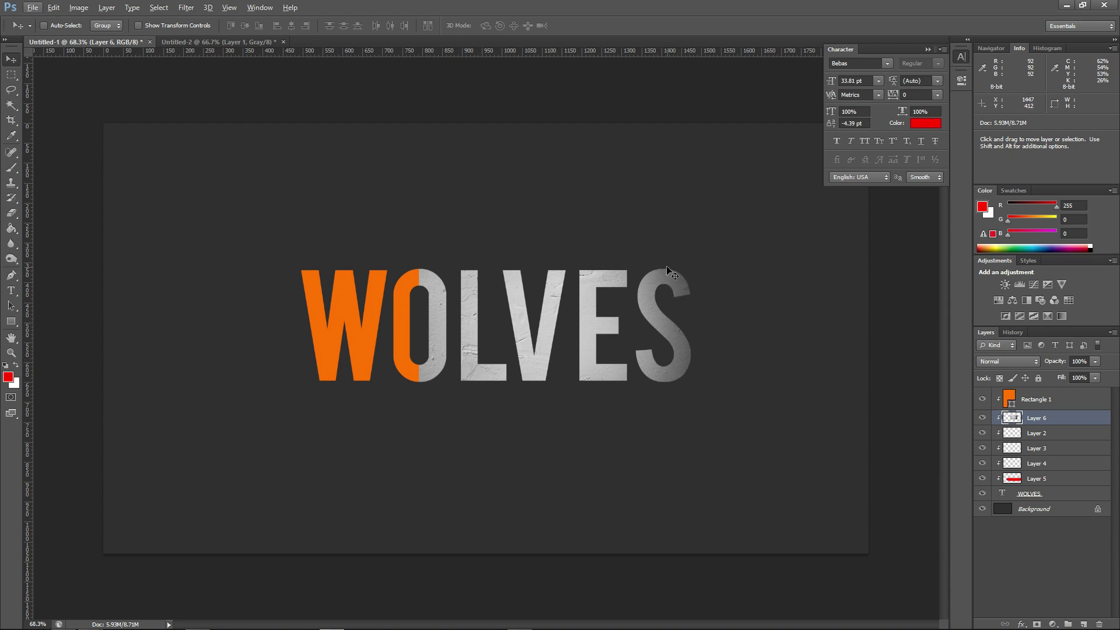
pyautogui.press('alt')
pyautogui.moveTo(583, 347); pyautogui.dragTo(616, 348)
# - Enlarge the texture to about 117% and compare before and after with undo
pyautogui.hotkey('ctrl', 't')
pyautogui.moveTo(445, 440); pyautogui.dragTo(389, 461)
pyautogui.press('Return')
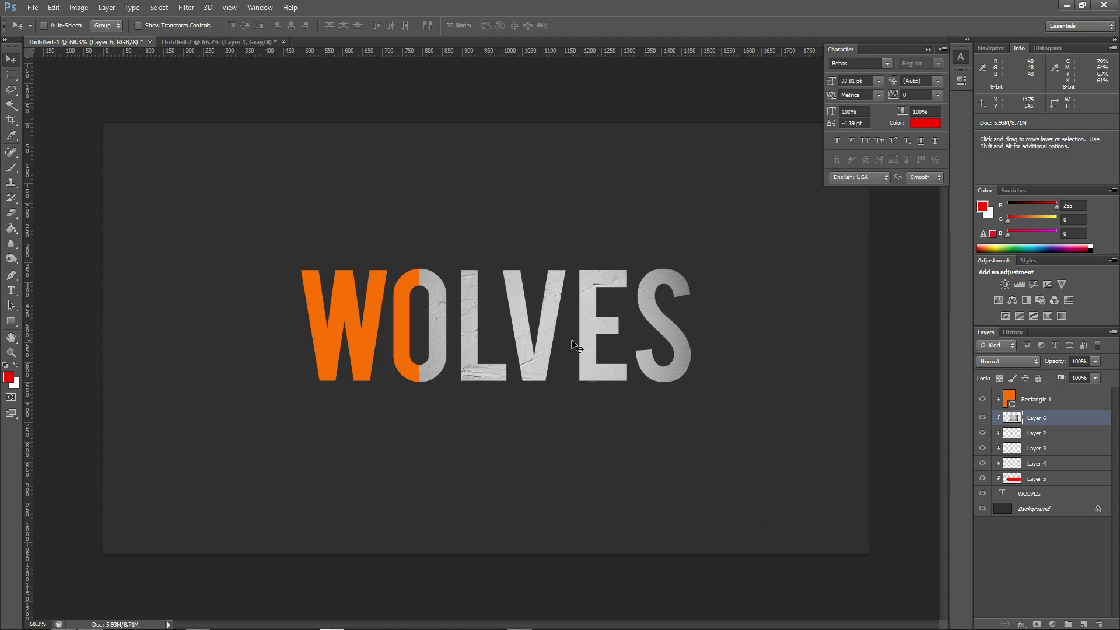
pyautogui.scroll(1, 574, 341)
pyautogui.hotkey('ctrl', 'z')
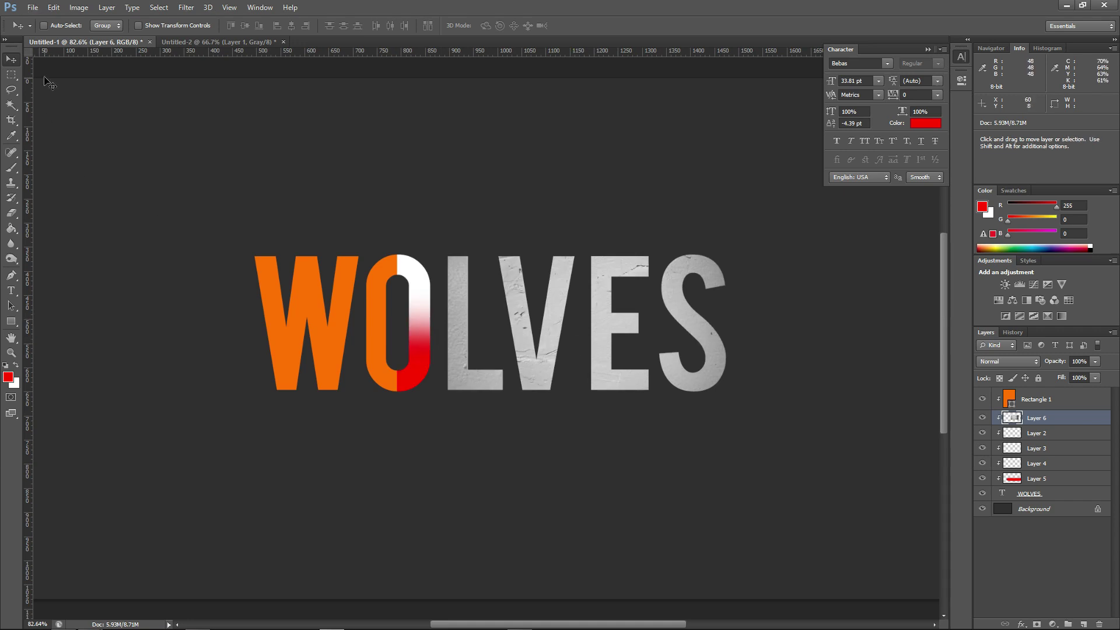
pyautogui.hotkey('ctrl', 'z')
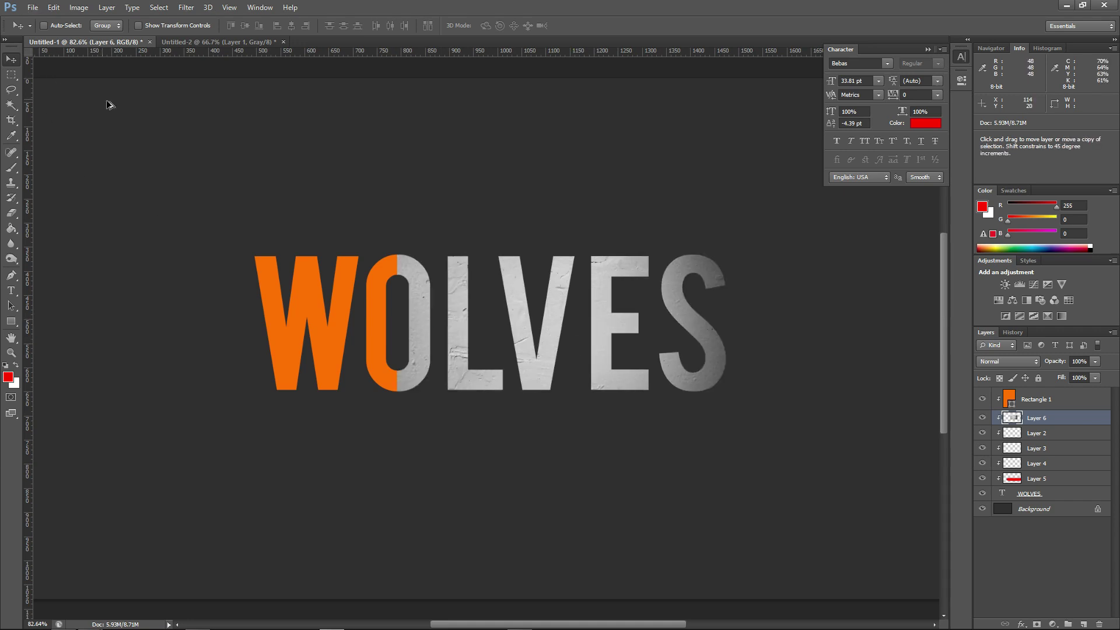
# - Duplicate Layer 6 above Rectangle 1 and re-clip the orange rectangle into the letters
pyautogui.click(11, 353)
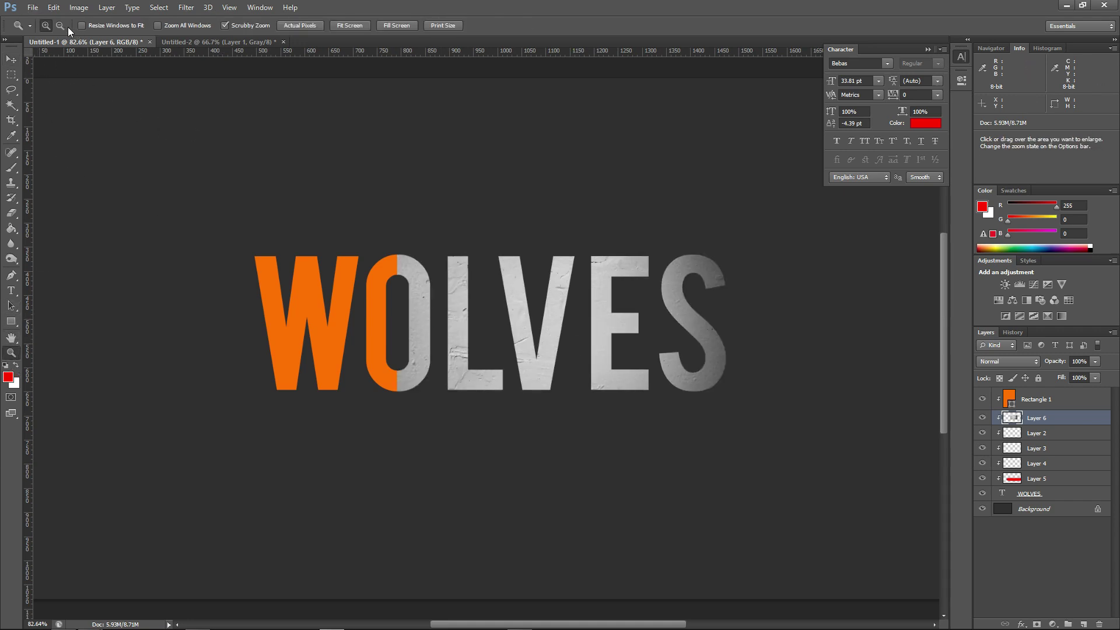
pyautogui.click(428, 210)
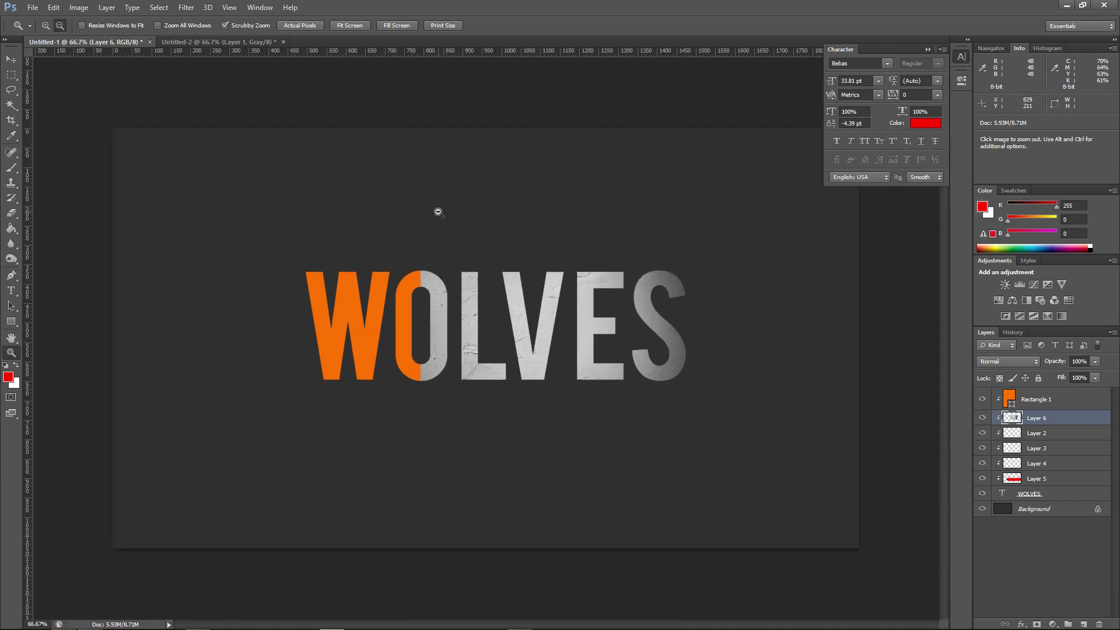
pyautogui.click(932, 50)
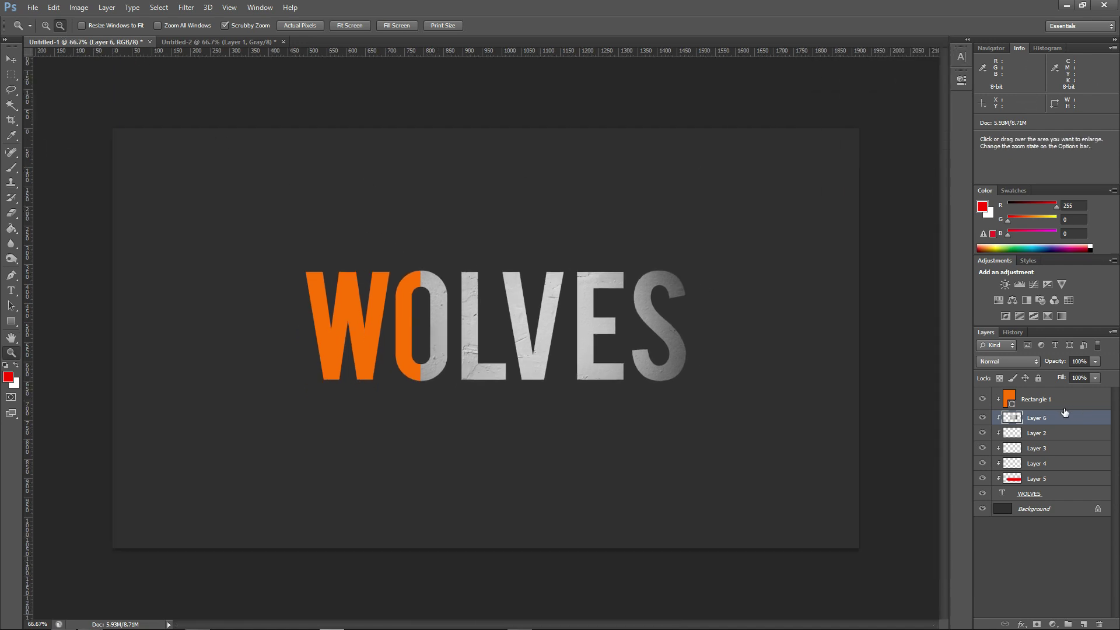
pyautogui.moveTo(1061, 421); pyautogui.dragTo(1060, 394)
pyautogui.moveTo(483, 348); pyautogui.dragTo(466, 352)
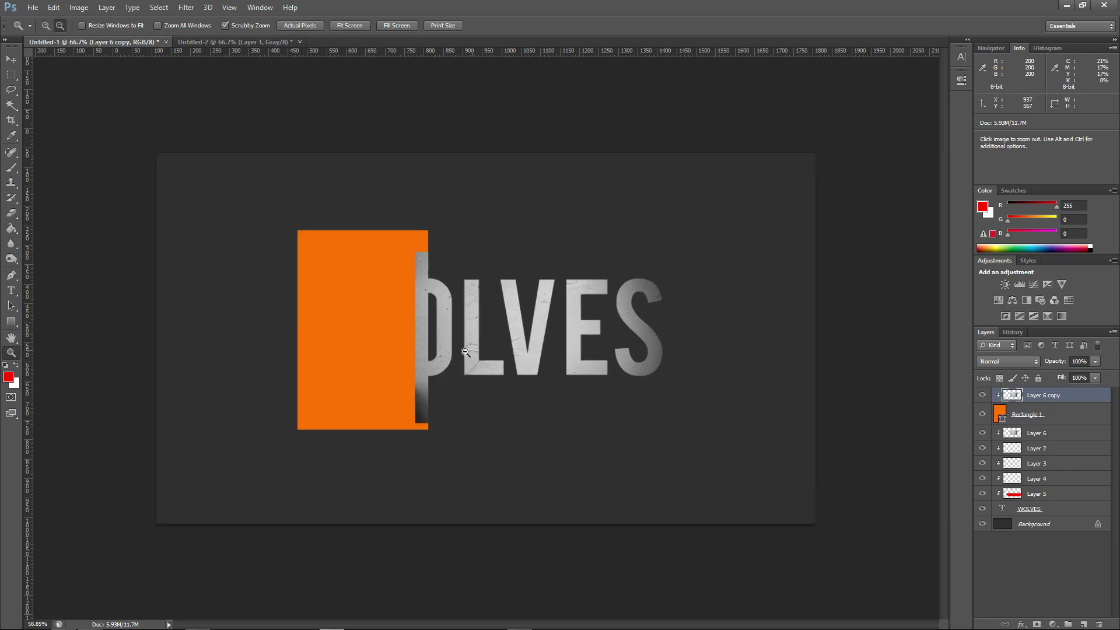
pyautogui.click(11, 59)
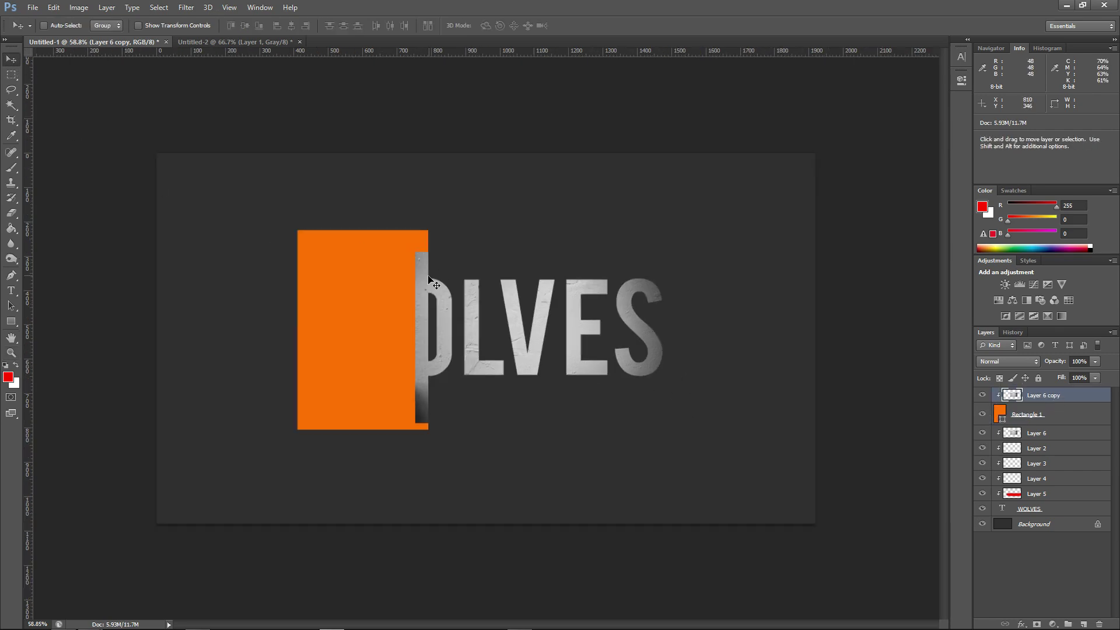
pyautogui.keyDown('alt'); pyautogui.click(1059, 423); pyautogui.keyUp('alt')
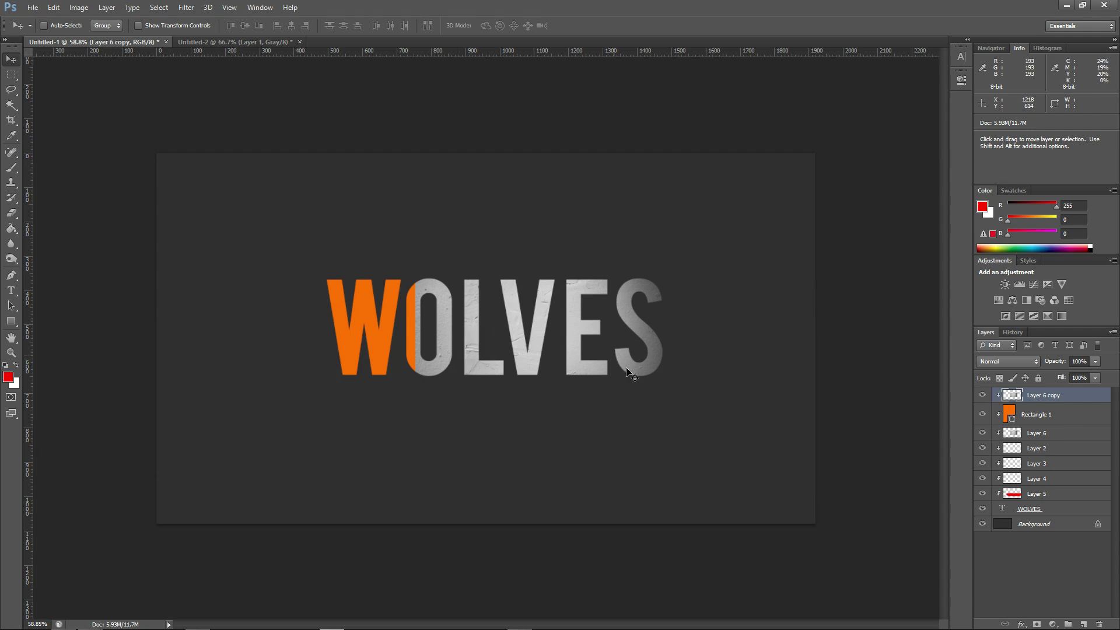
# - Shift Layer 6 copy over the W, hide it, and reselect the original Layer 6
pyautogui.click(983, 395)
pyautogui.click(982, 395)
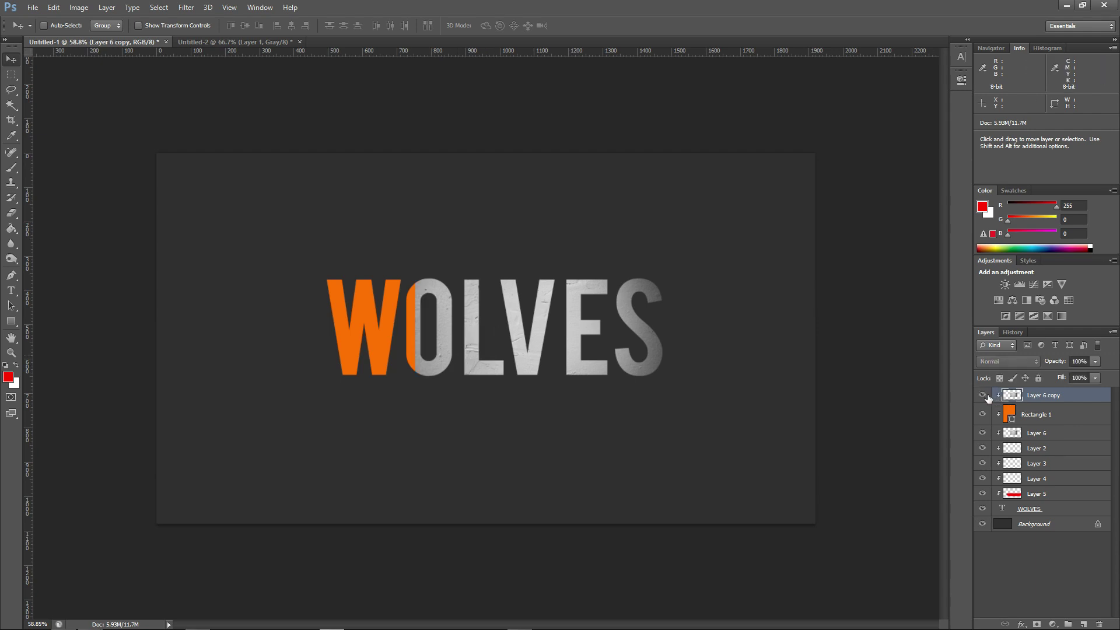
pyautogui.click(982, 395)
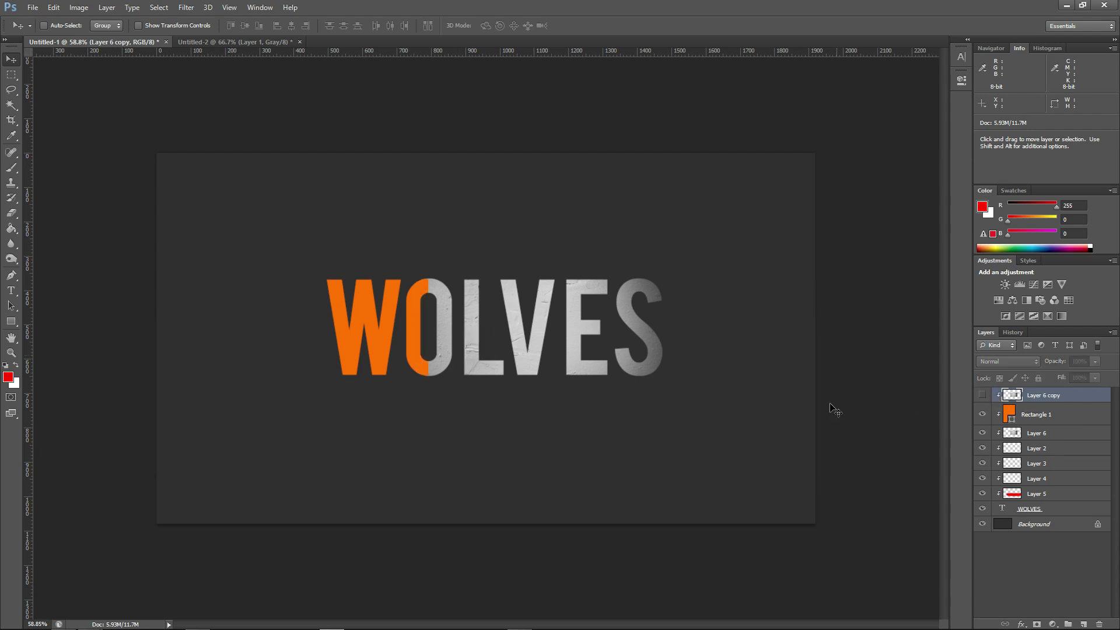
pyautogui.click(982, 395)
pyautogui.moveTo(692, 425); pyautogui.dragTo(431, 404)
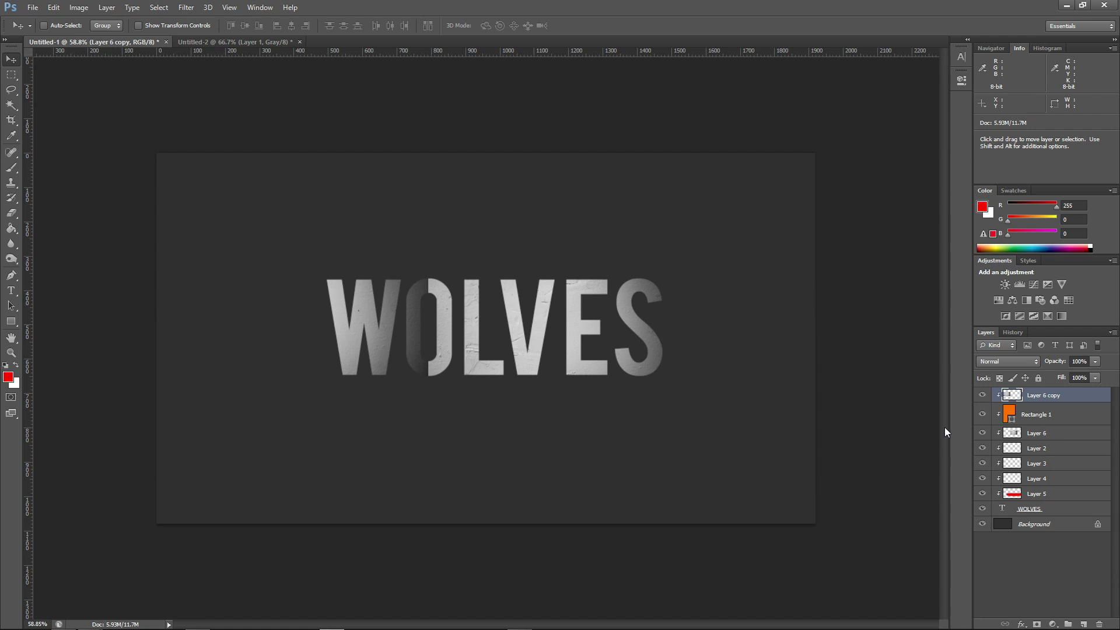
pyautogui.click(983, 395)
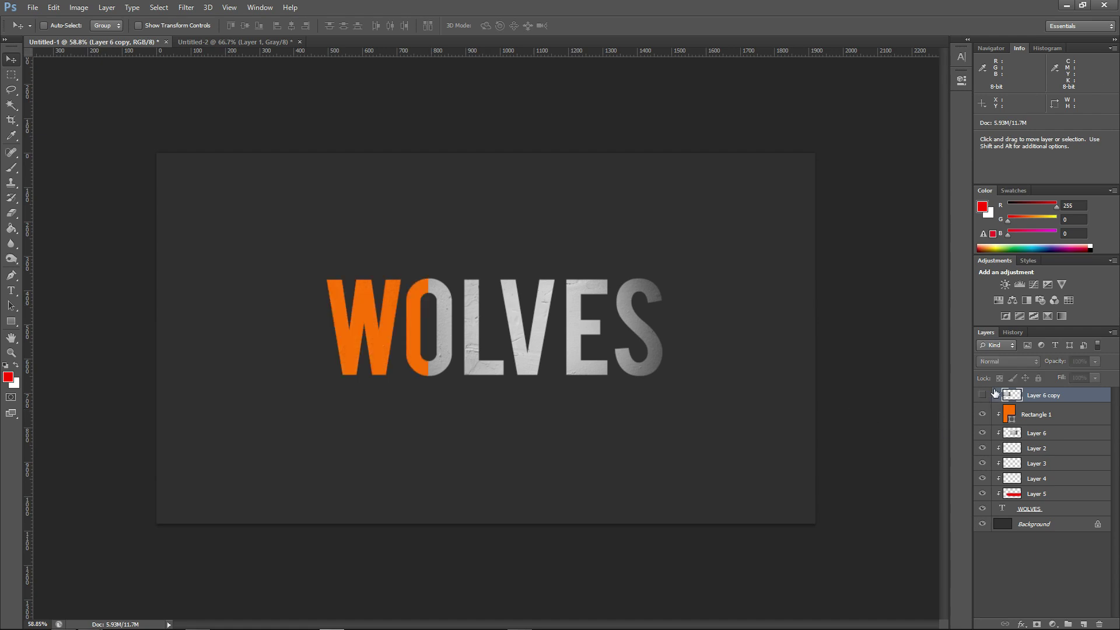
pyautogui.click(1033, 438)
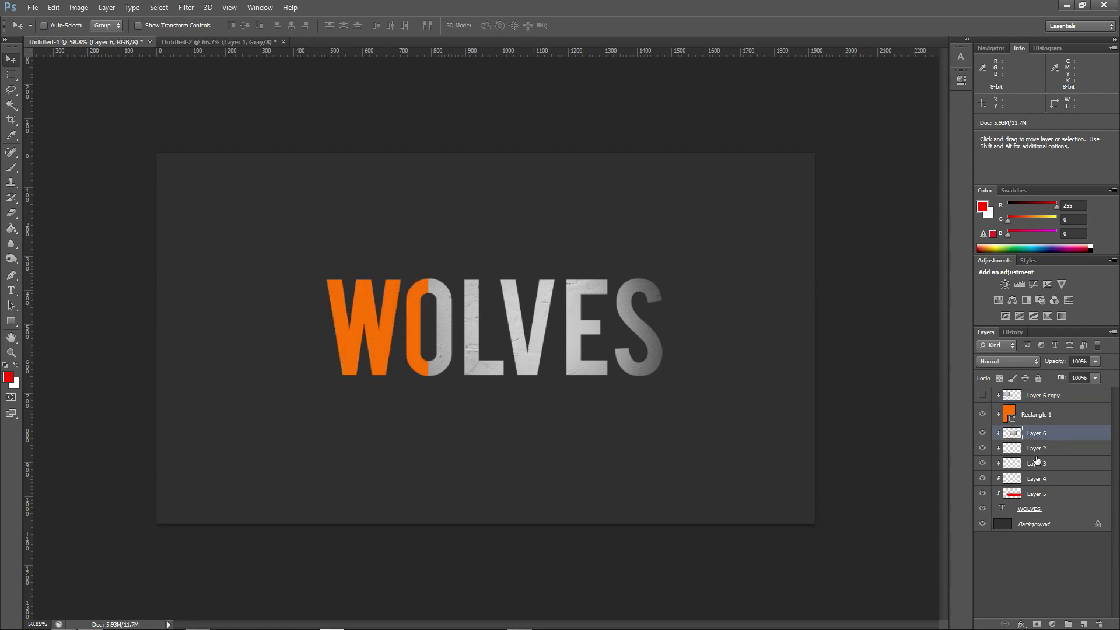
# - Give Layer 6 an Inner Shadow without global light: 177°, 21 px distance, 51% choke, 65 px size
pyautogui.click(1021, 624)
pyautogui.click(1052, 524)
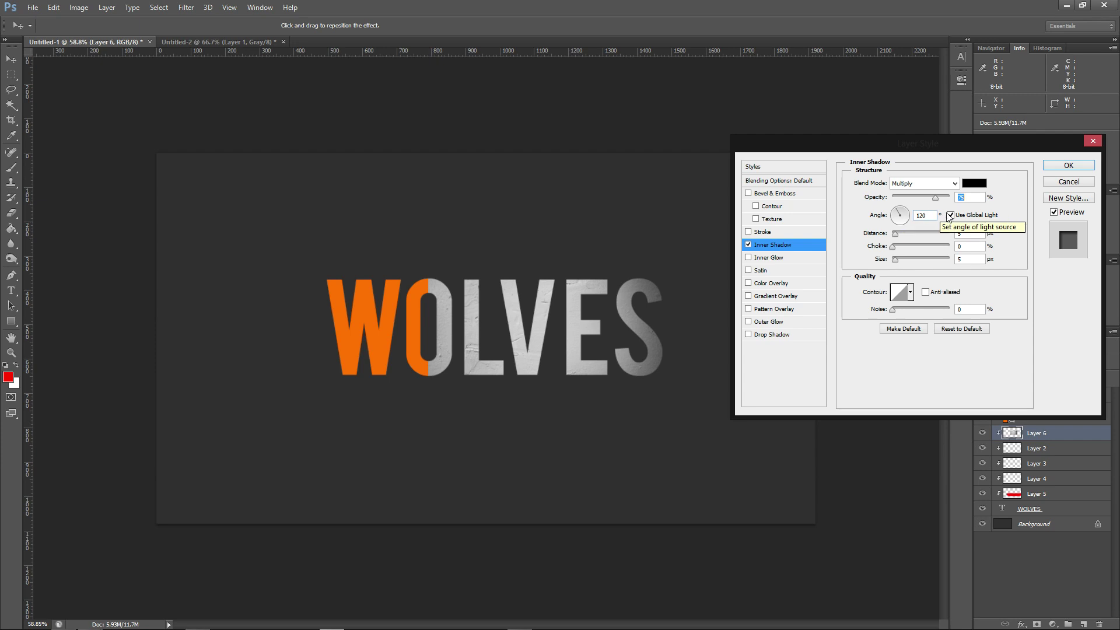
pyautogui.click(892, 214)
pyautogui.moveTo(895, 233); pyautogui.dragTo(904, 259)
pyautogui.moveTo(895, 143); pyautogui.dragTo(680, 82)
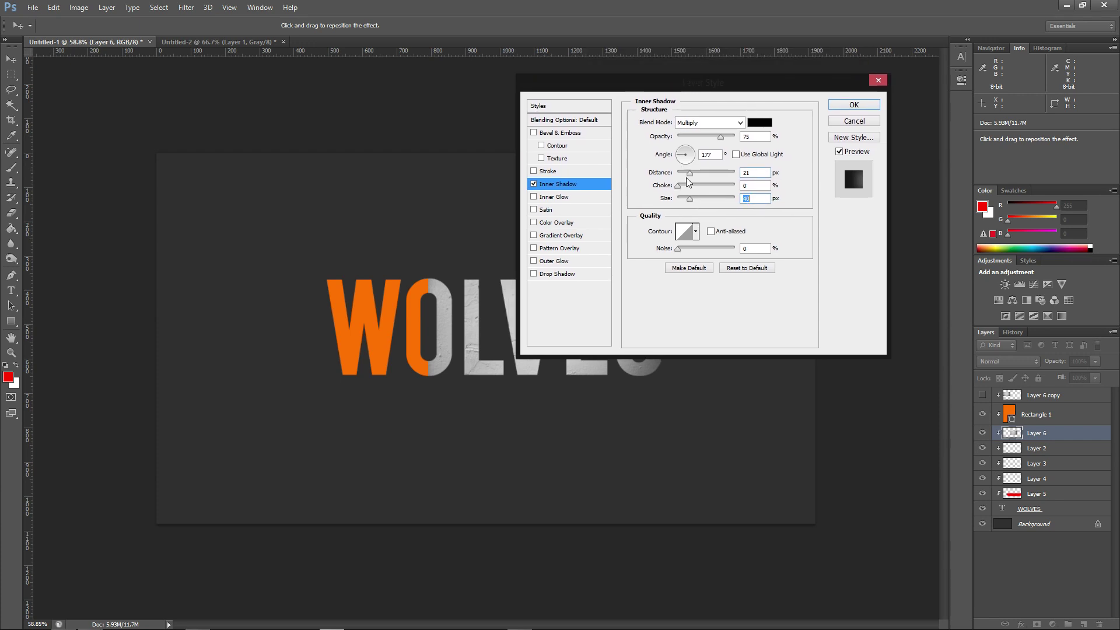
pyautogui.moveTo(678, 186)
pyautogui.mouseDown()
pyautogui.moveTo(708, 192)
pyautogui.moveTo(695, 200)
pyautogui.mouseUp()
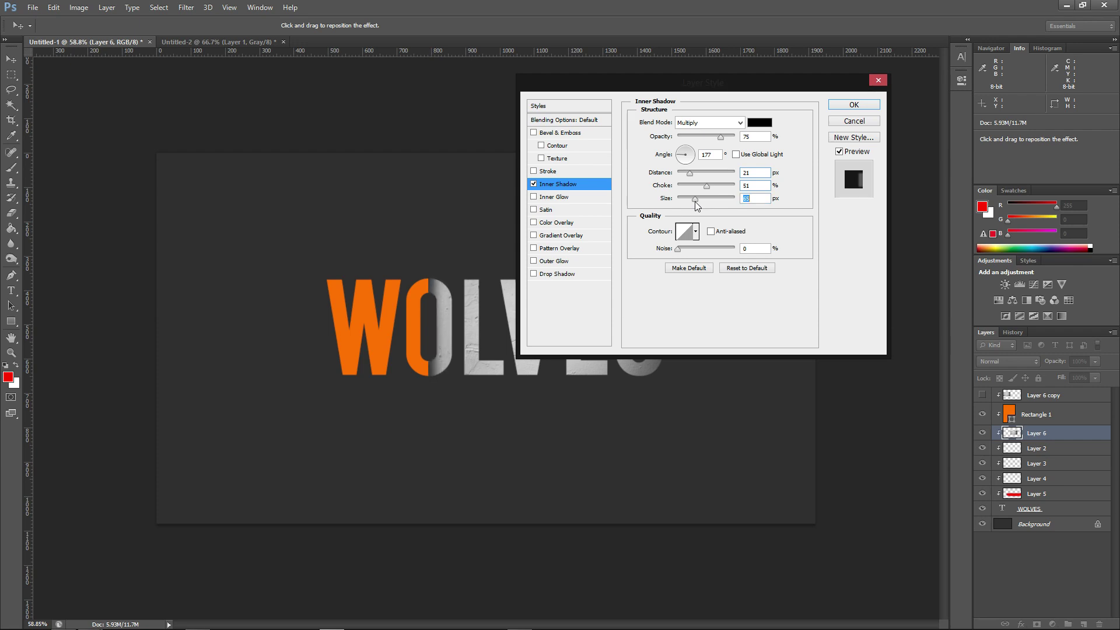
pyautogui.moveTo(721, 137); pyautogui.dragTo(703, 134)
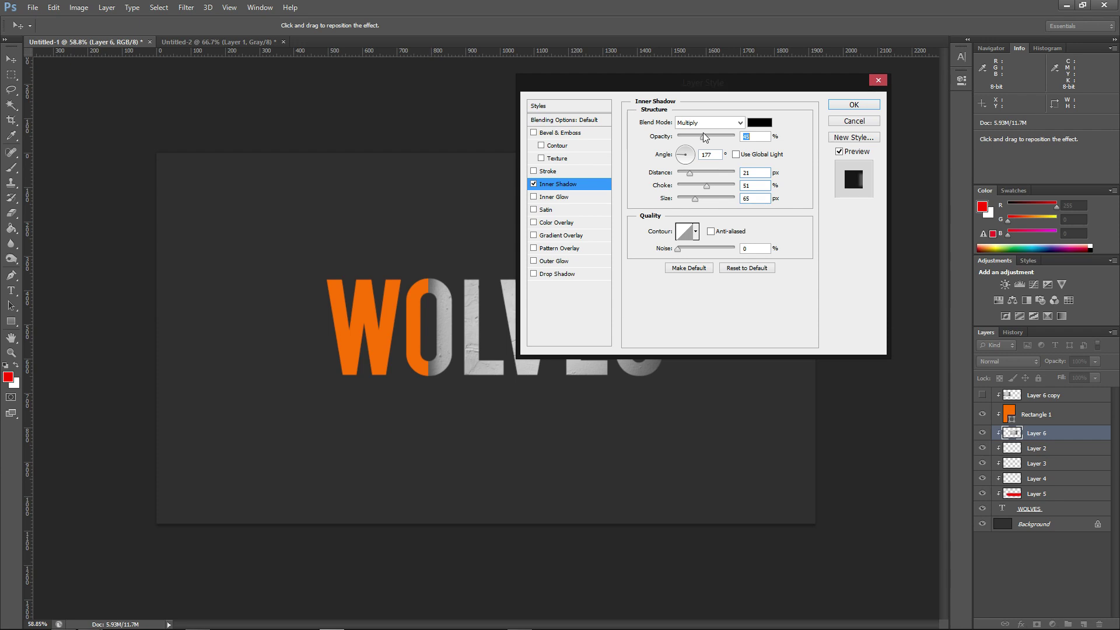
pyautogui.press('Return')
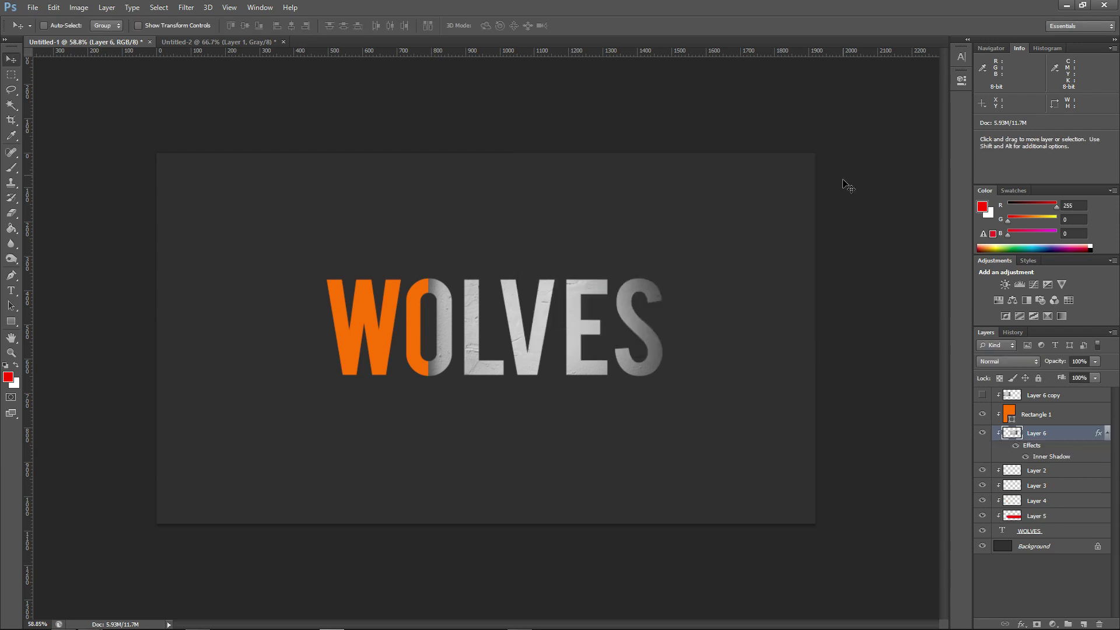
pyautogui.click(1025, 456)
pyautogui.click(1025, 457)
pyautogui.click(1007, 535)
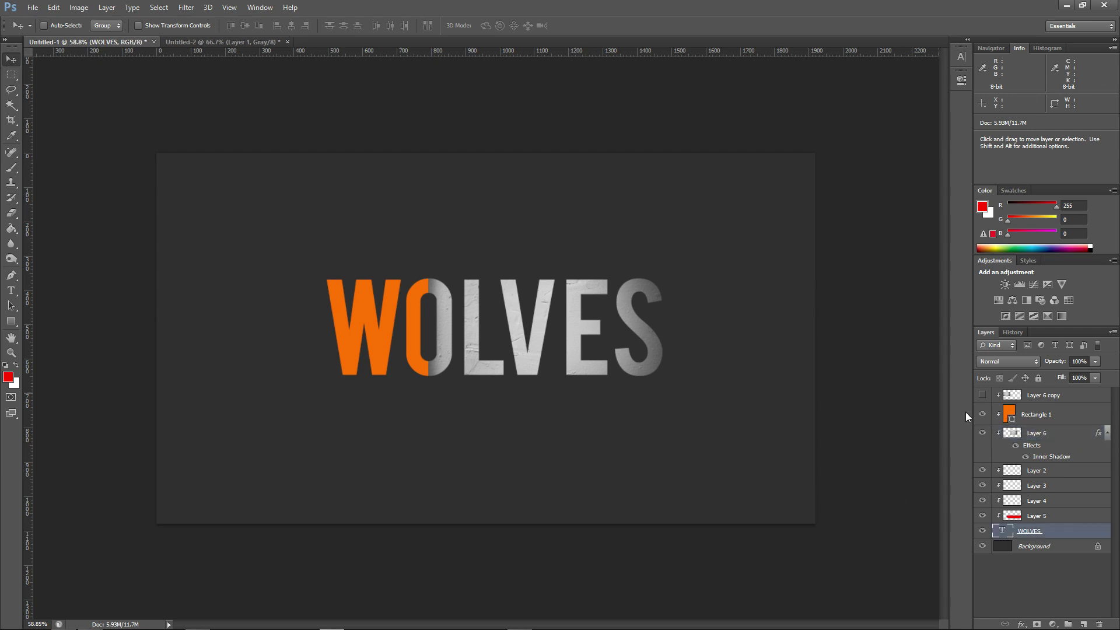
pyautogui.moveTo(605, 365); pyautogui.dragTo(630, 314)
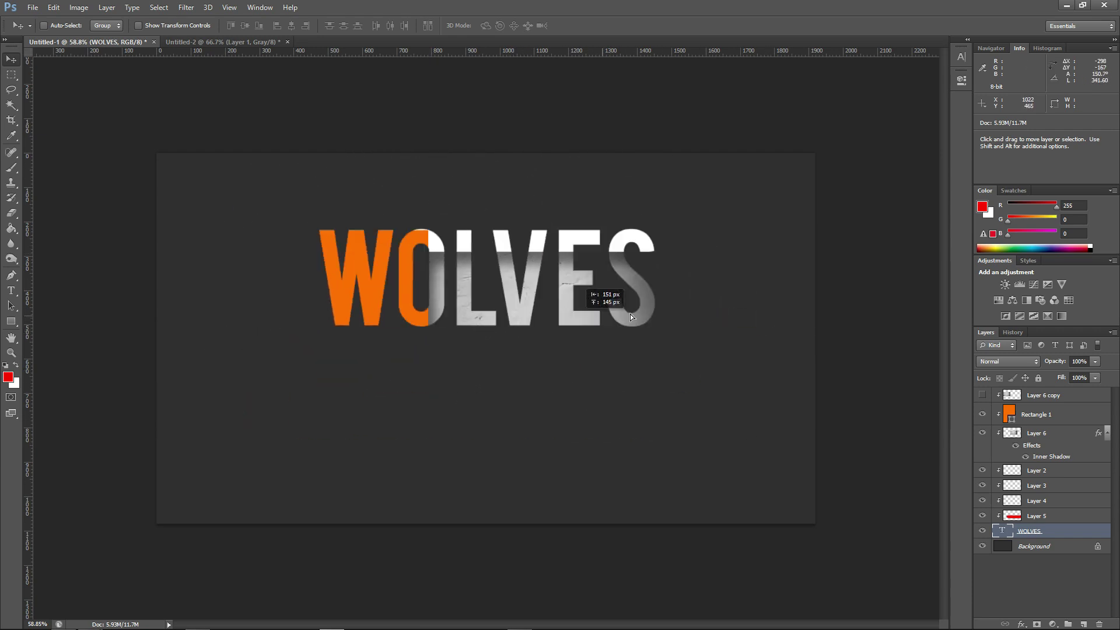
pyautogui.hotkey('ctrl', 'z')
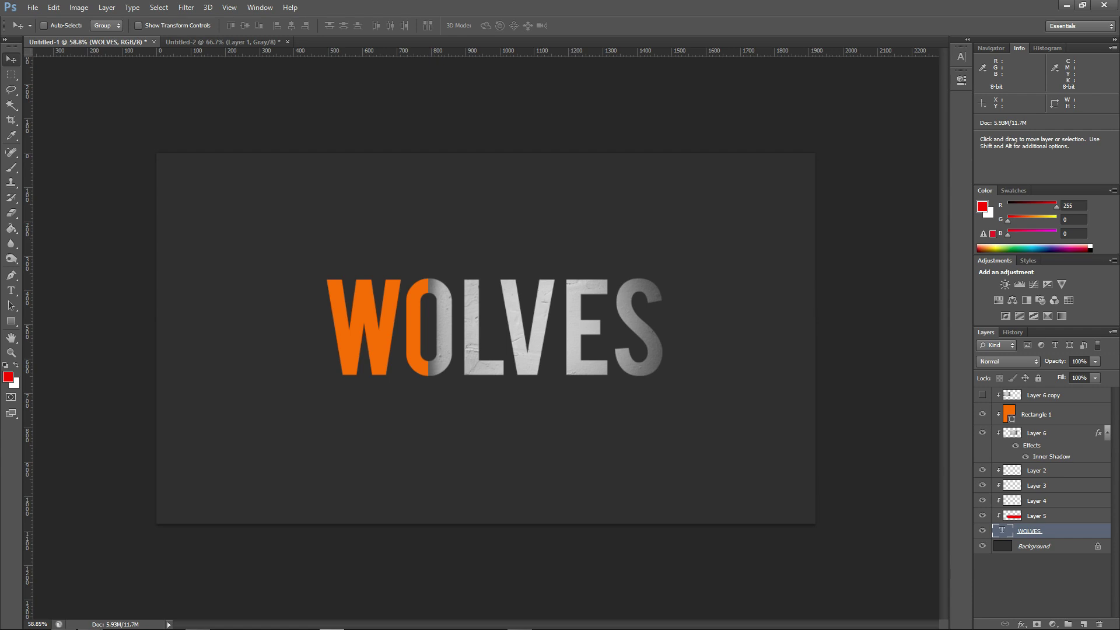
pyautogui.click(1106, 433)
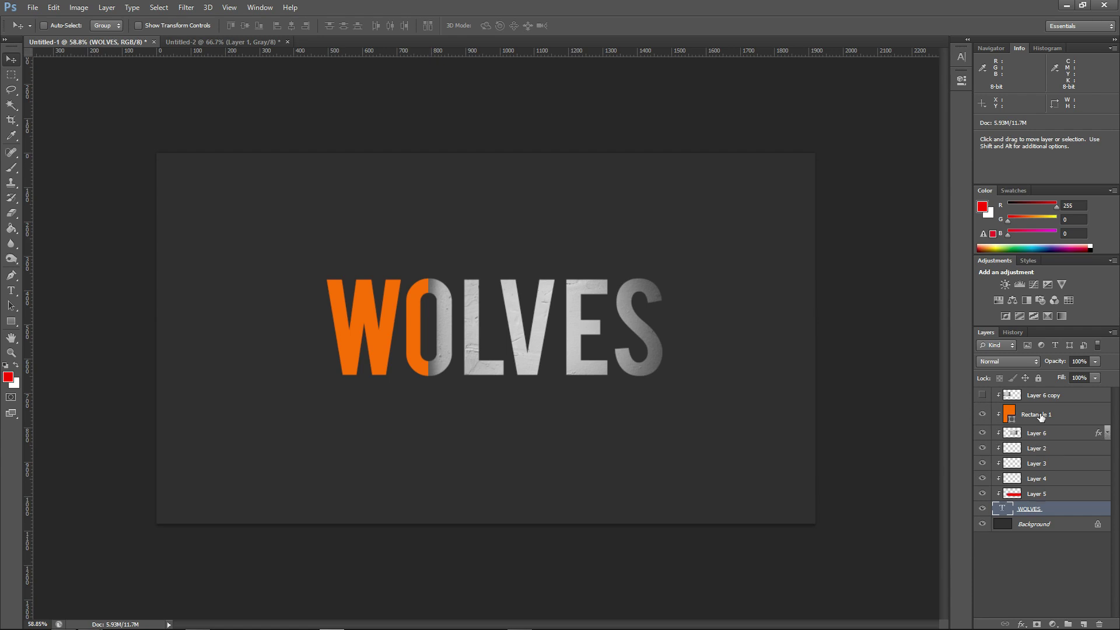
pyautogui.keyDown('shift'); pyautogui.click(1041, 416); pyautogui.keyUp('shift')
pyautogui.moveTo(687, 356); pyautogui.dragTo(669, 342)
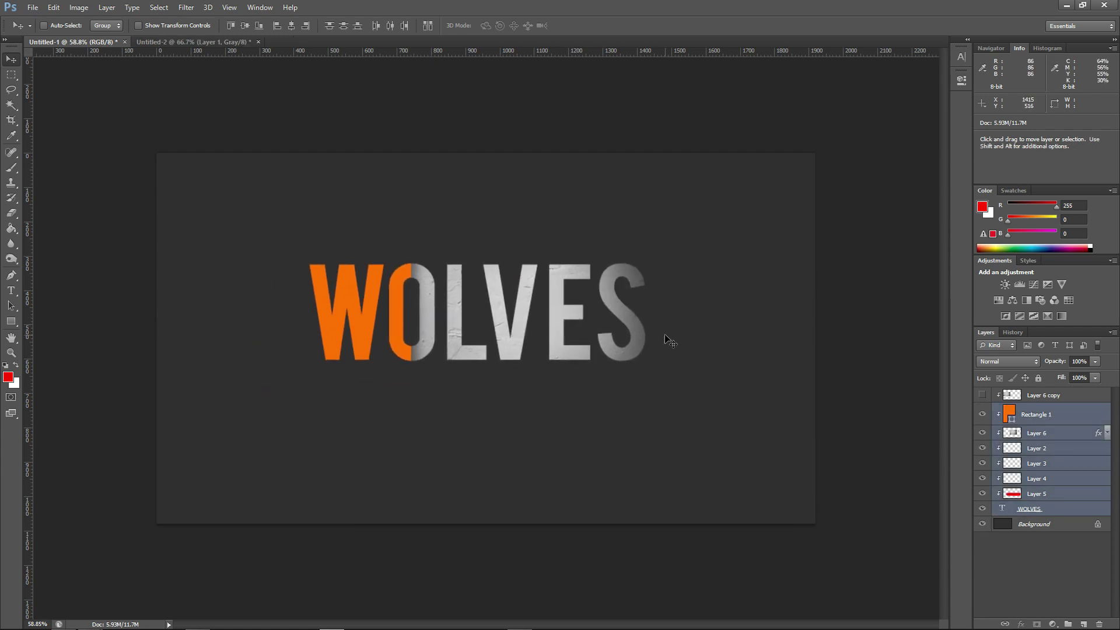
pyautogui.hotkey('ctrl', 'z')
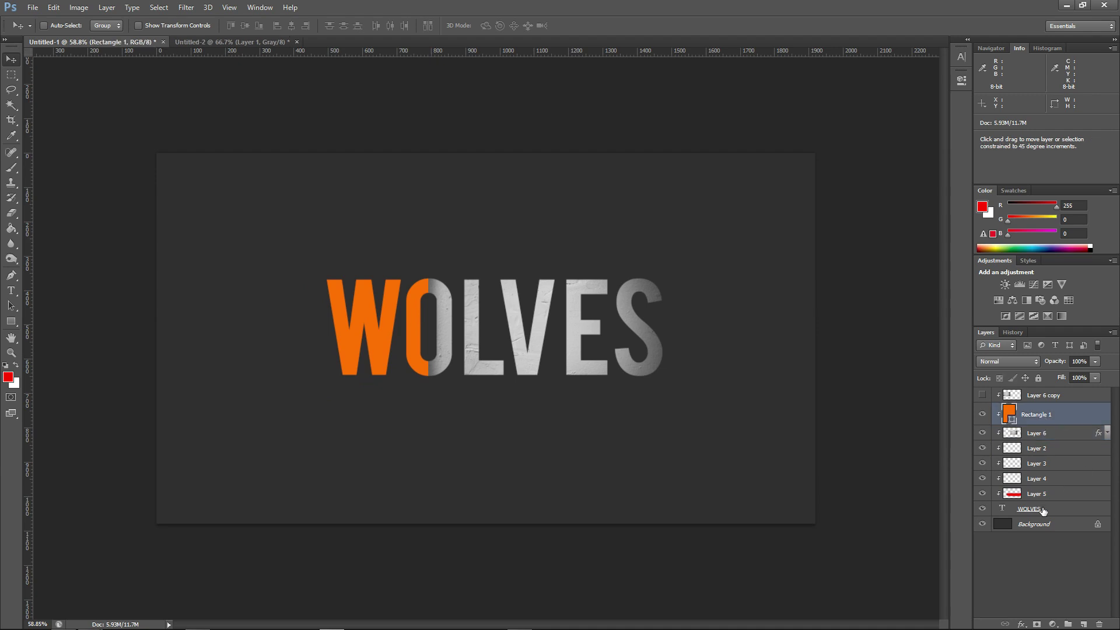
pyautogui.keyDown('shift'); pyautogui.click(1044, 511); pyautogui.keyUp('shift')
pyautogui.moveTo(645, 305); pyautogui.dragTo(645, 303)
pyautogui.hotkey('ctrl', 'z')
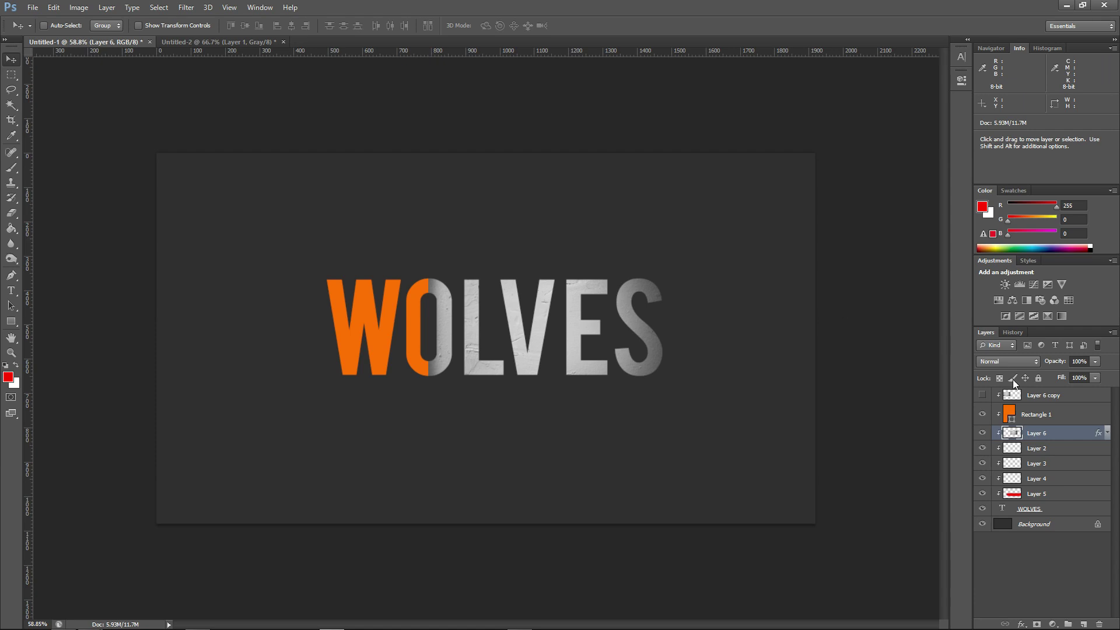
# - Select the orange Rectangle 1 layer in the Layers panel
pyautogui.click(1025, 415)
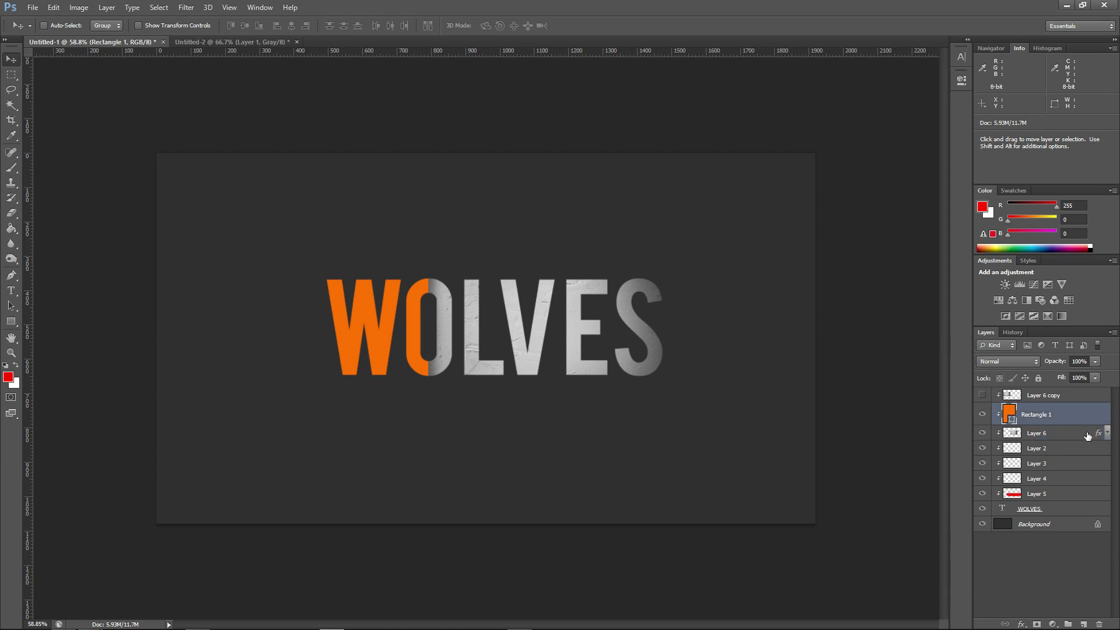